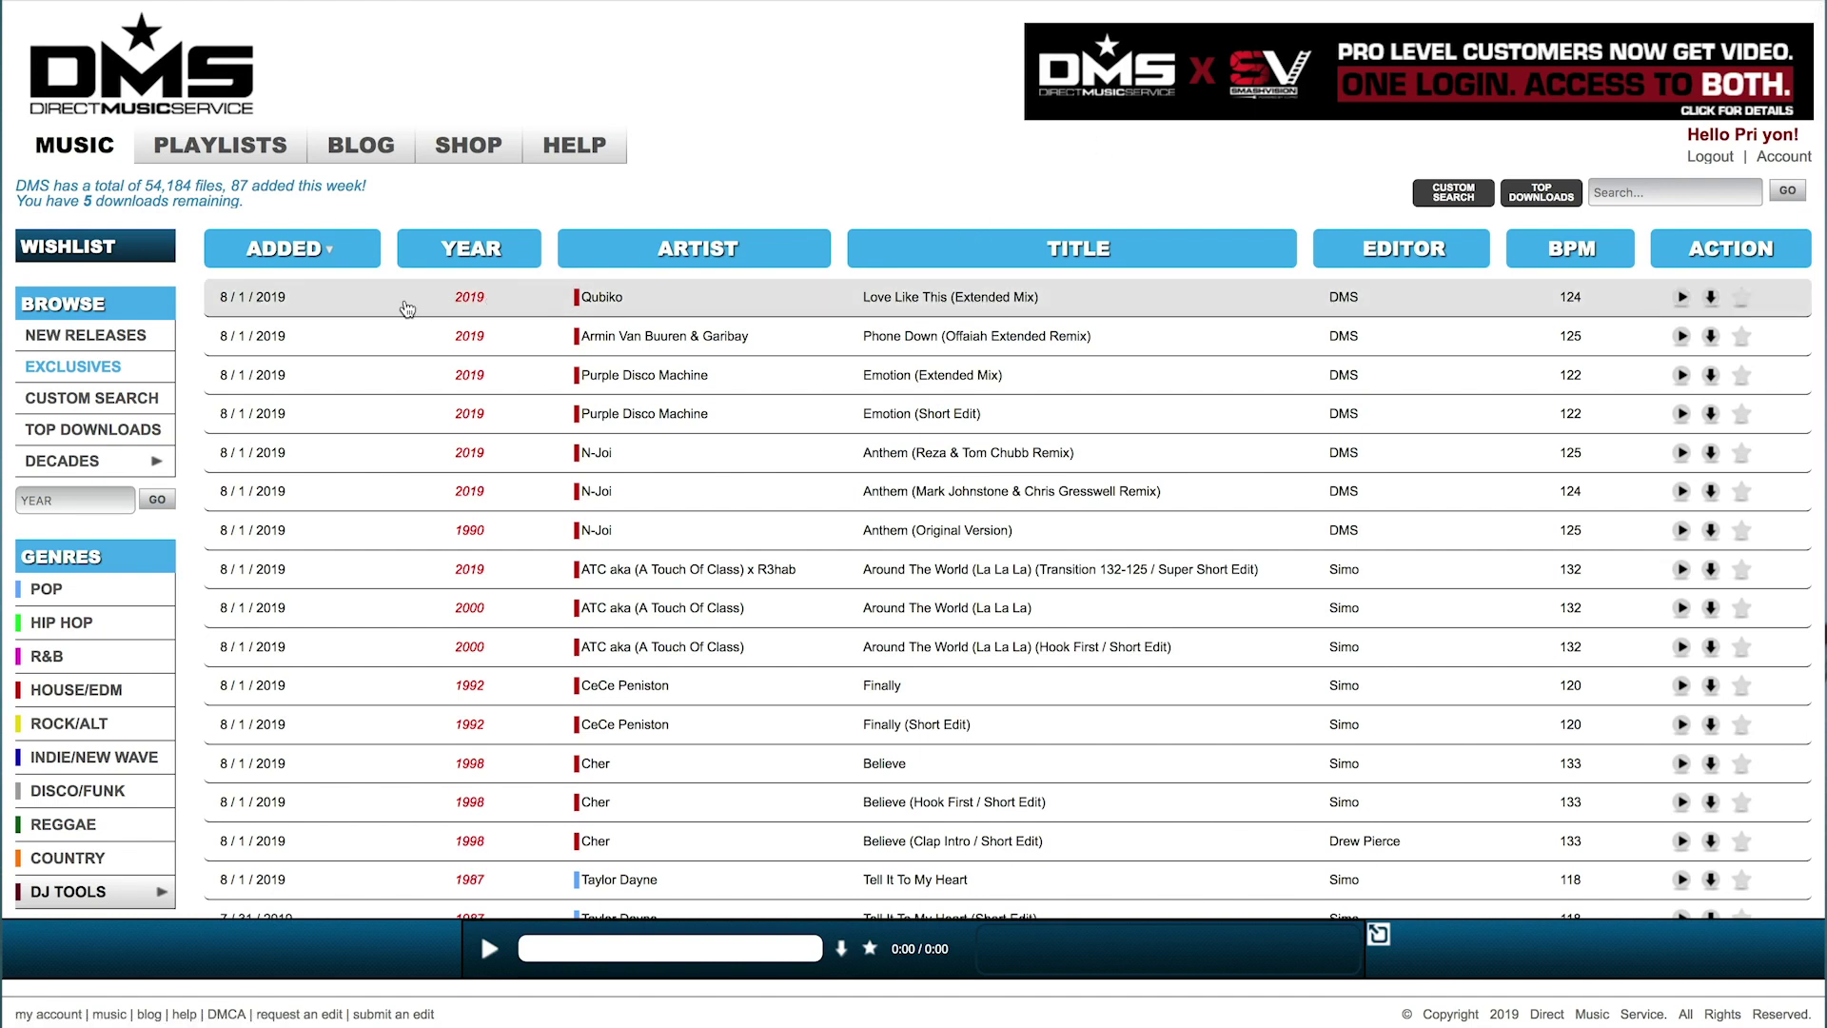
Filter Direct Music Service to the HOUSE/EDM genre and scroll through its track listing
{"action": "scroll", "coordinate": [408, 308], "scroll_direction": "down", "scroll_amount": 3}
{"action": "left_click", "coordinate": [108, 564]}
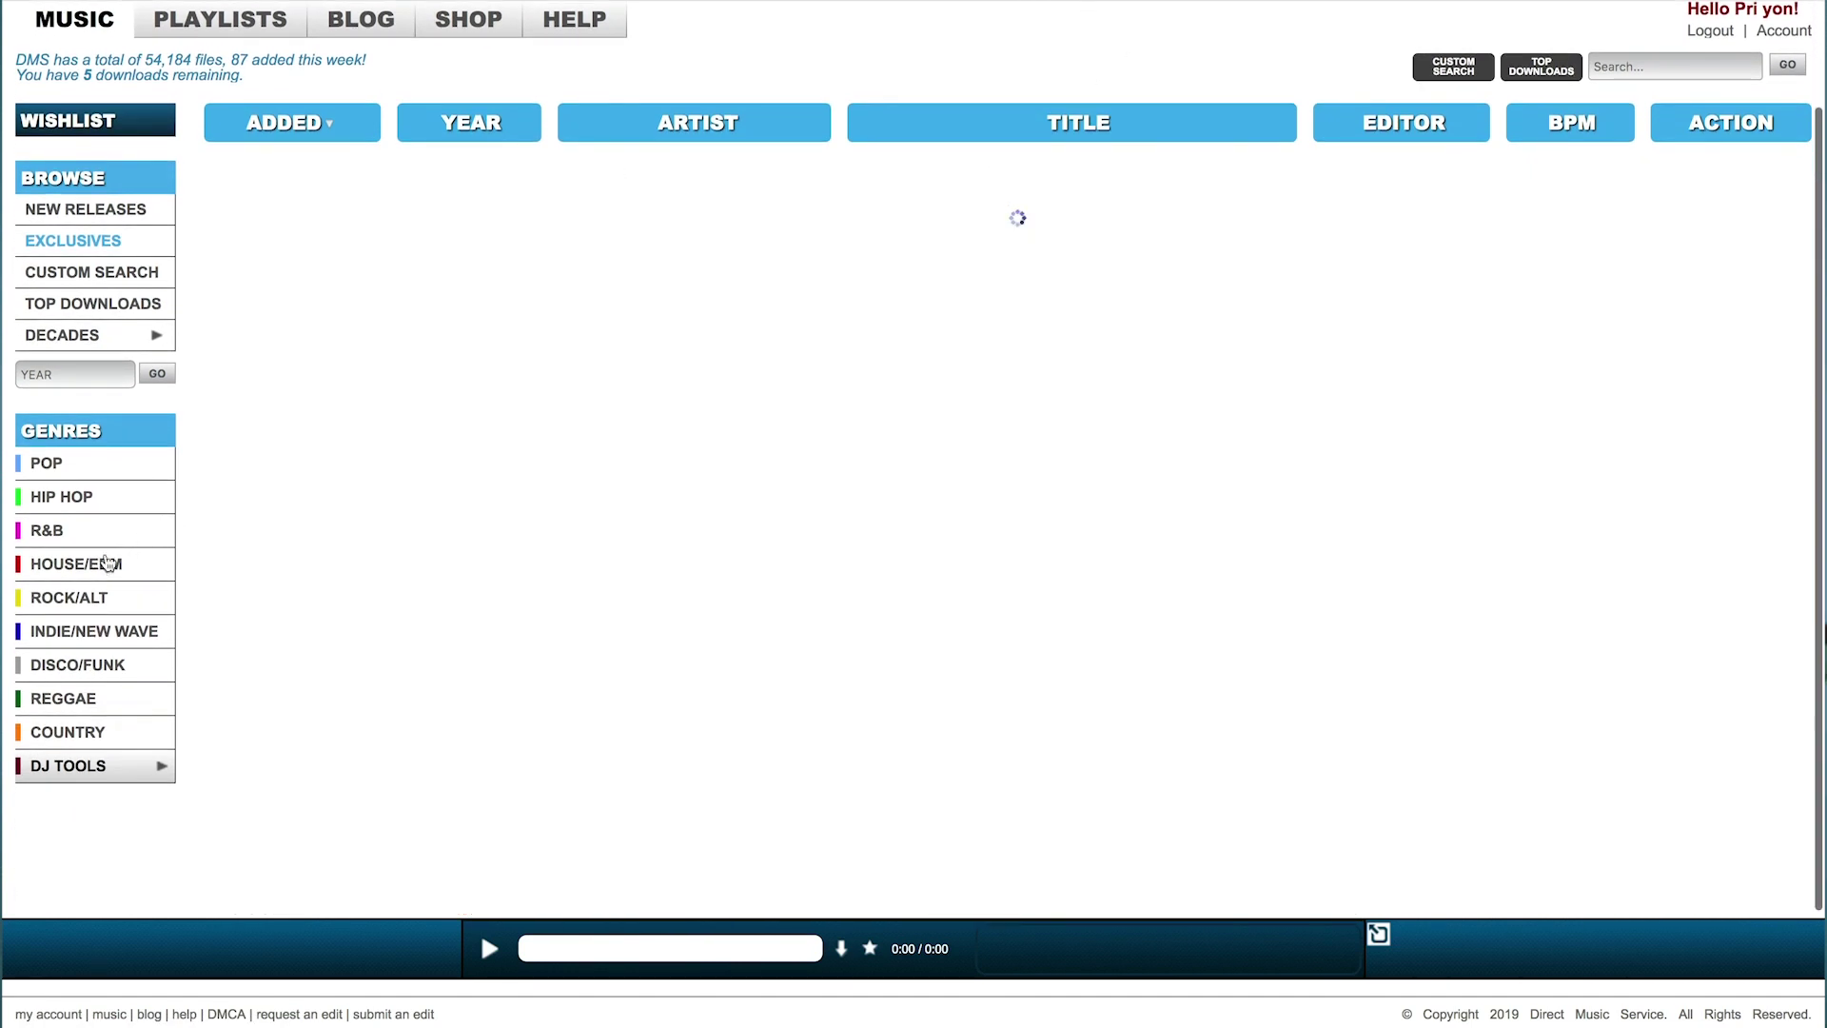
{"action": "scroll", "coordinate": [873, 443], "scroll_direction": "down", "scroll_amount": 5}
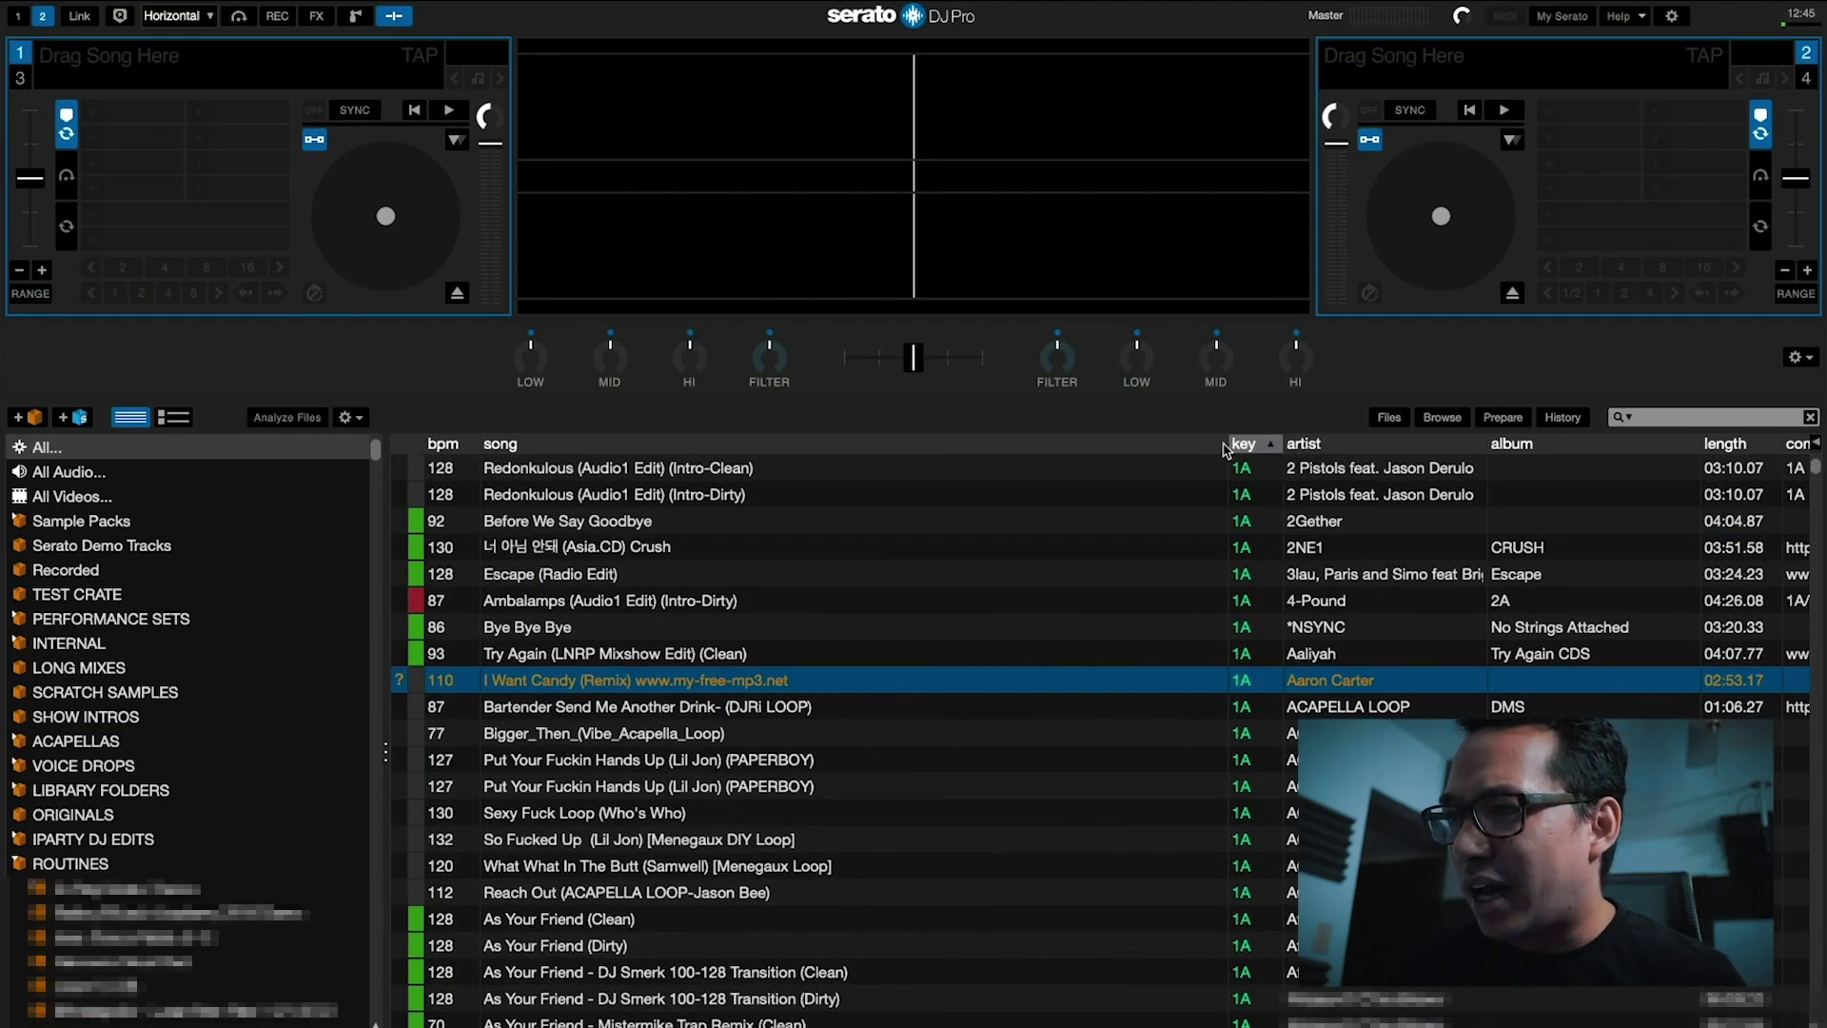
Sort the library by key ascending so tracks run from 1A upward, then browse the list
{"action": "left_click", "coordinate": [1244, 445]}
{"action": "left_click", "coordinate": [1244, 445]}
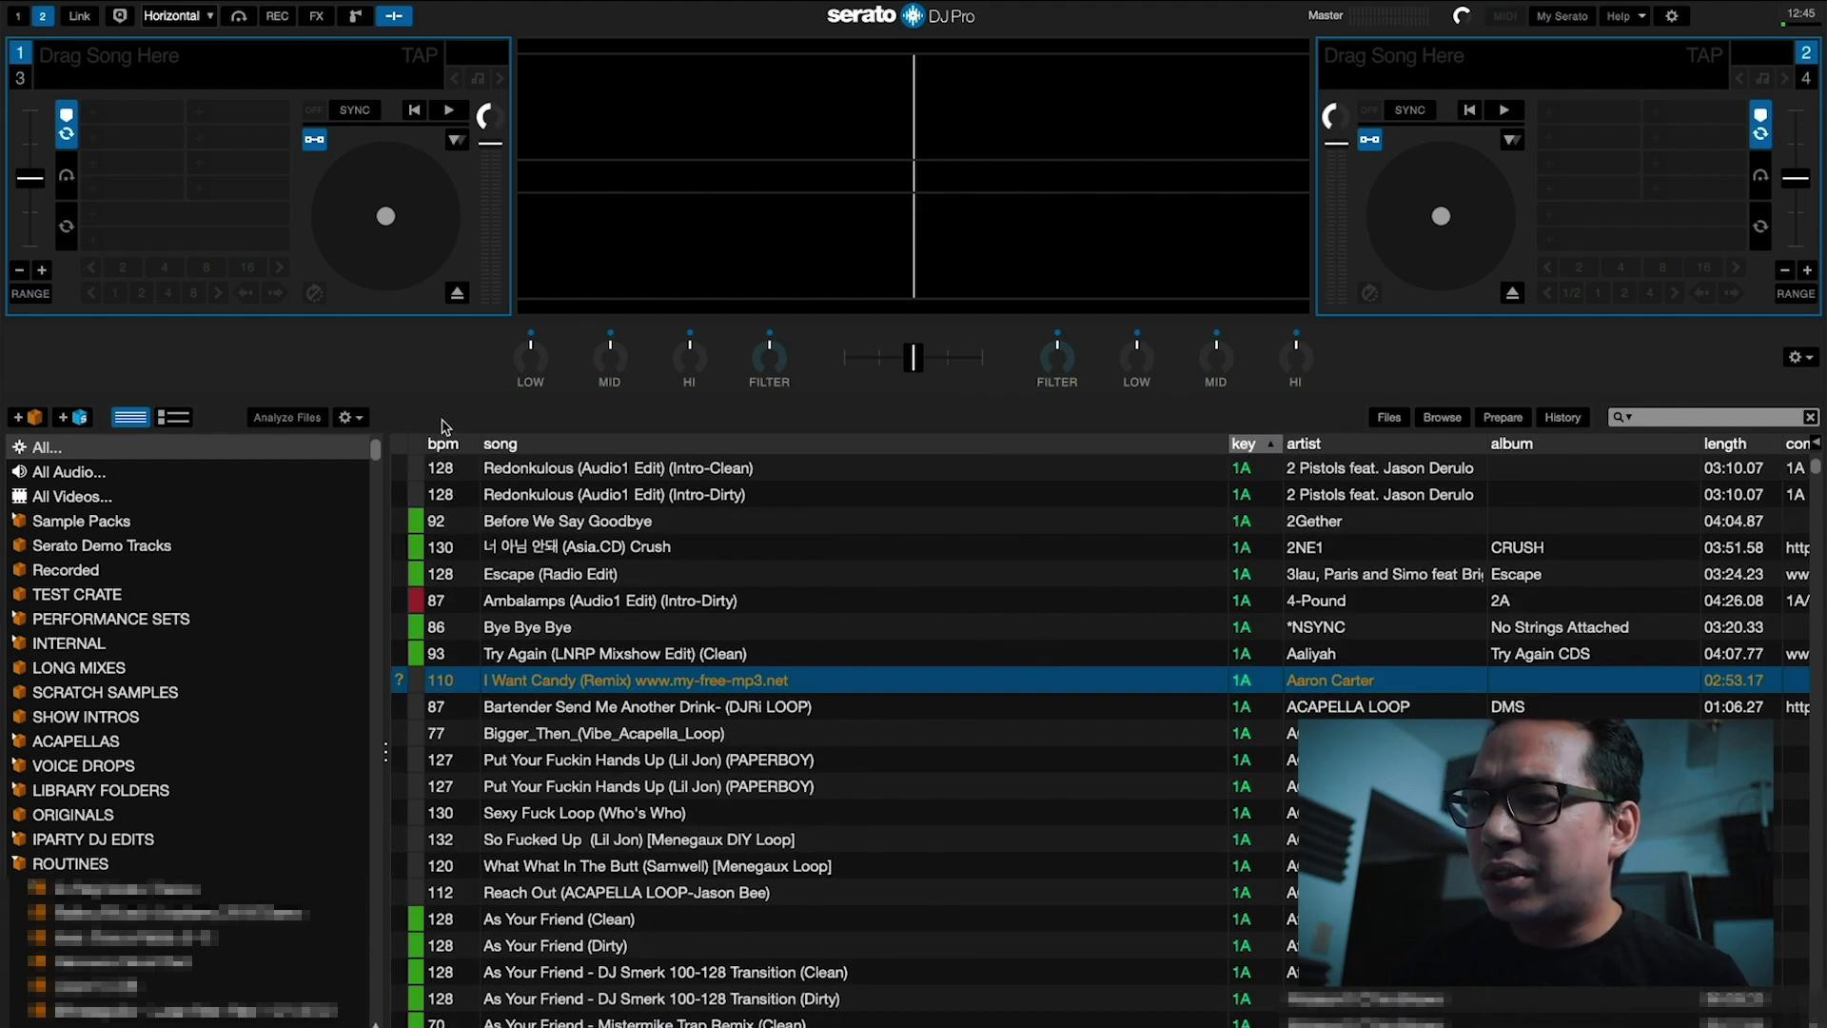
{"action": "scroll", "coordinate": [453, 519], "scroll_direction": "down", "scroll_amount": 1}
{"action": "scroll", "coordinate": [441, 472], "scroll_direction": "up", "scroll_amount": 1}
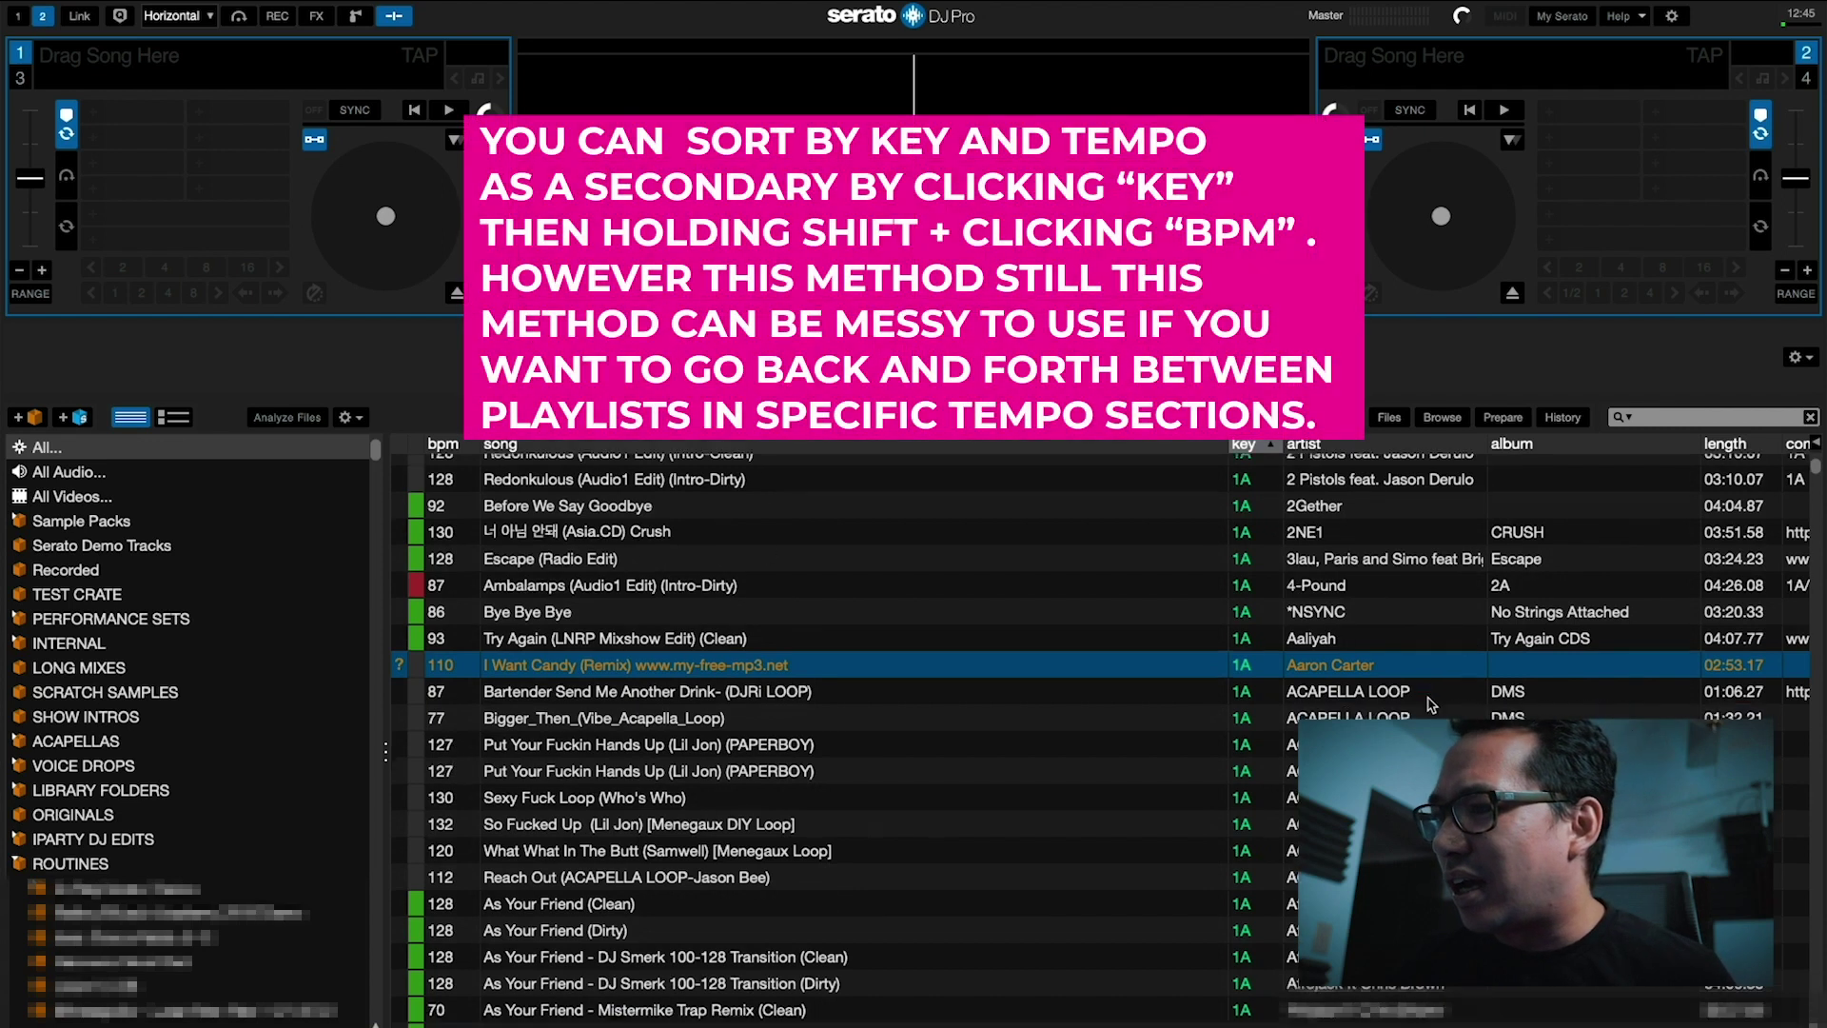
{"action": "scroll", "coordinate": [1190, 762], "scroll_direction": "down", "scroll_amount": 3}
{"action": "scroll", "coordinate": [1432, 704], "scroll_direction": "up", "scroll_amount": 2}
{"action": "scroll", "coordinate": [1432, 705], "scroll_direction": "up", "scroll_amount": 1}
{"action": "scroll", "coordinate": [1190, 523], "scroll_direction": "down", "scroll_amount": 5}
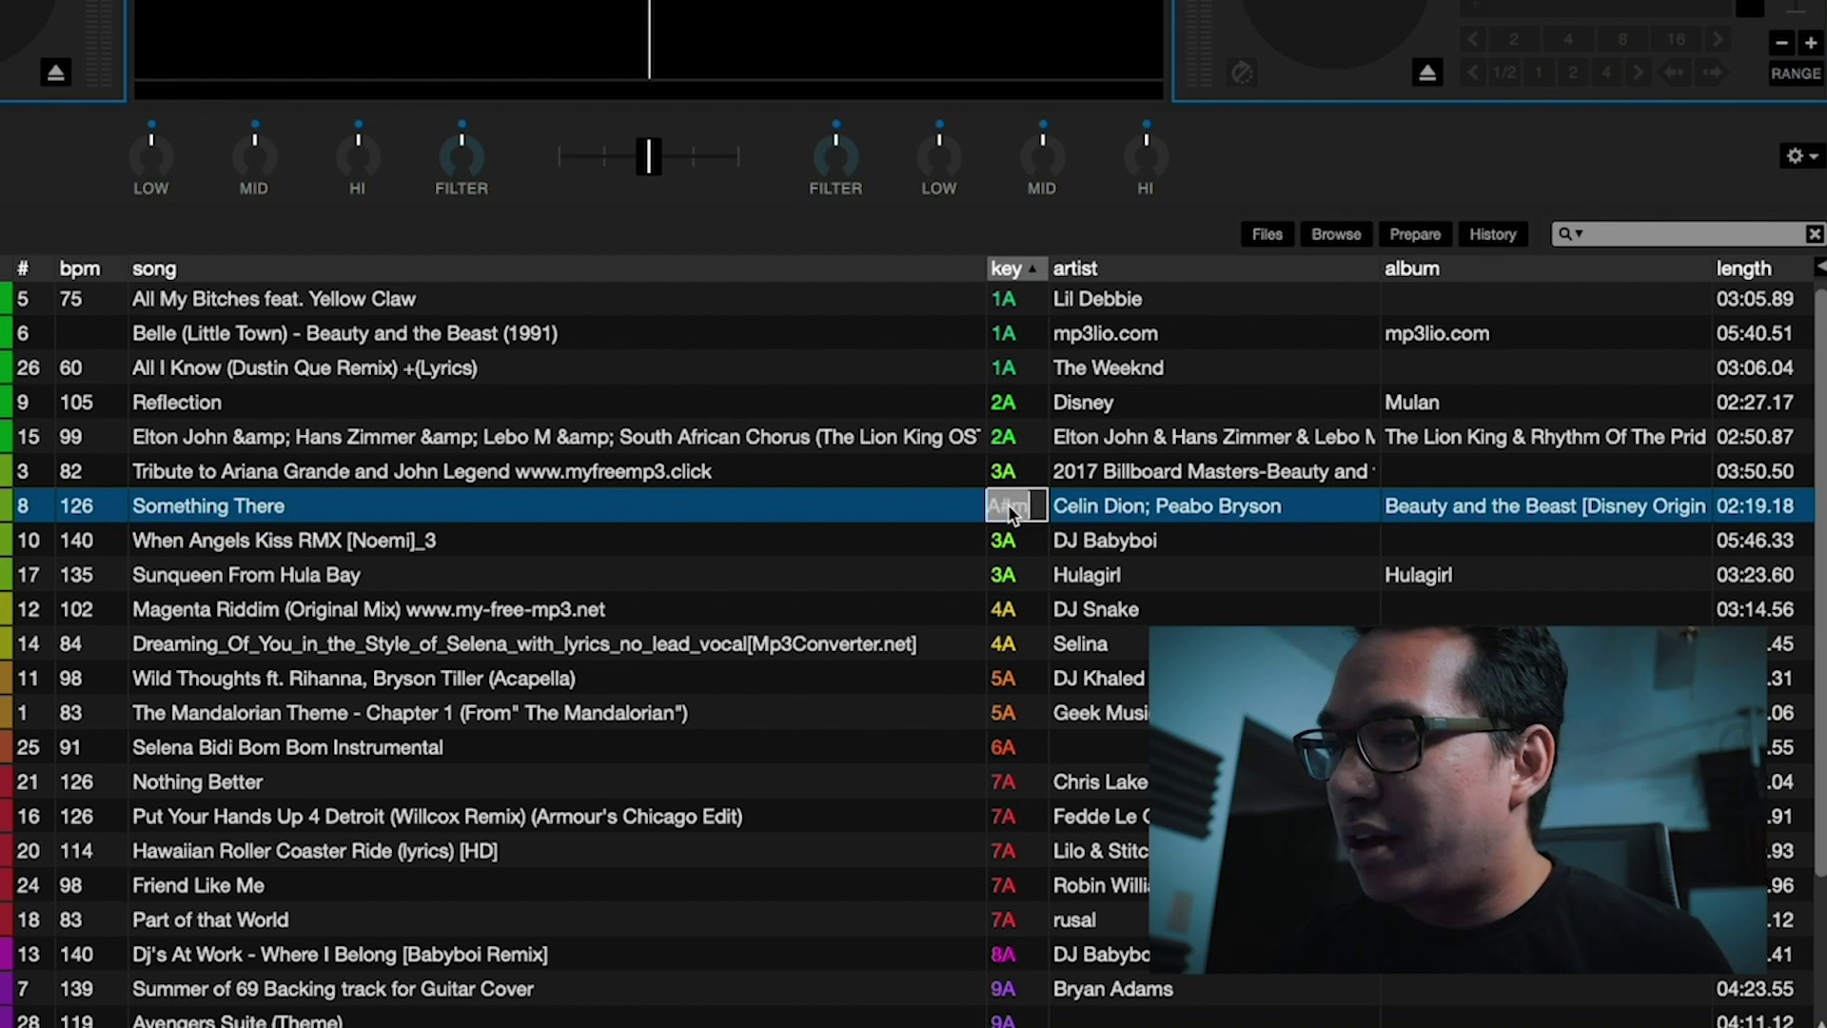
Edit the key cell of When Angels Kiss, then show the 01 A flat minor B major subcrate
{"action": "double_click", "coordinate": [1007, 541]}
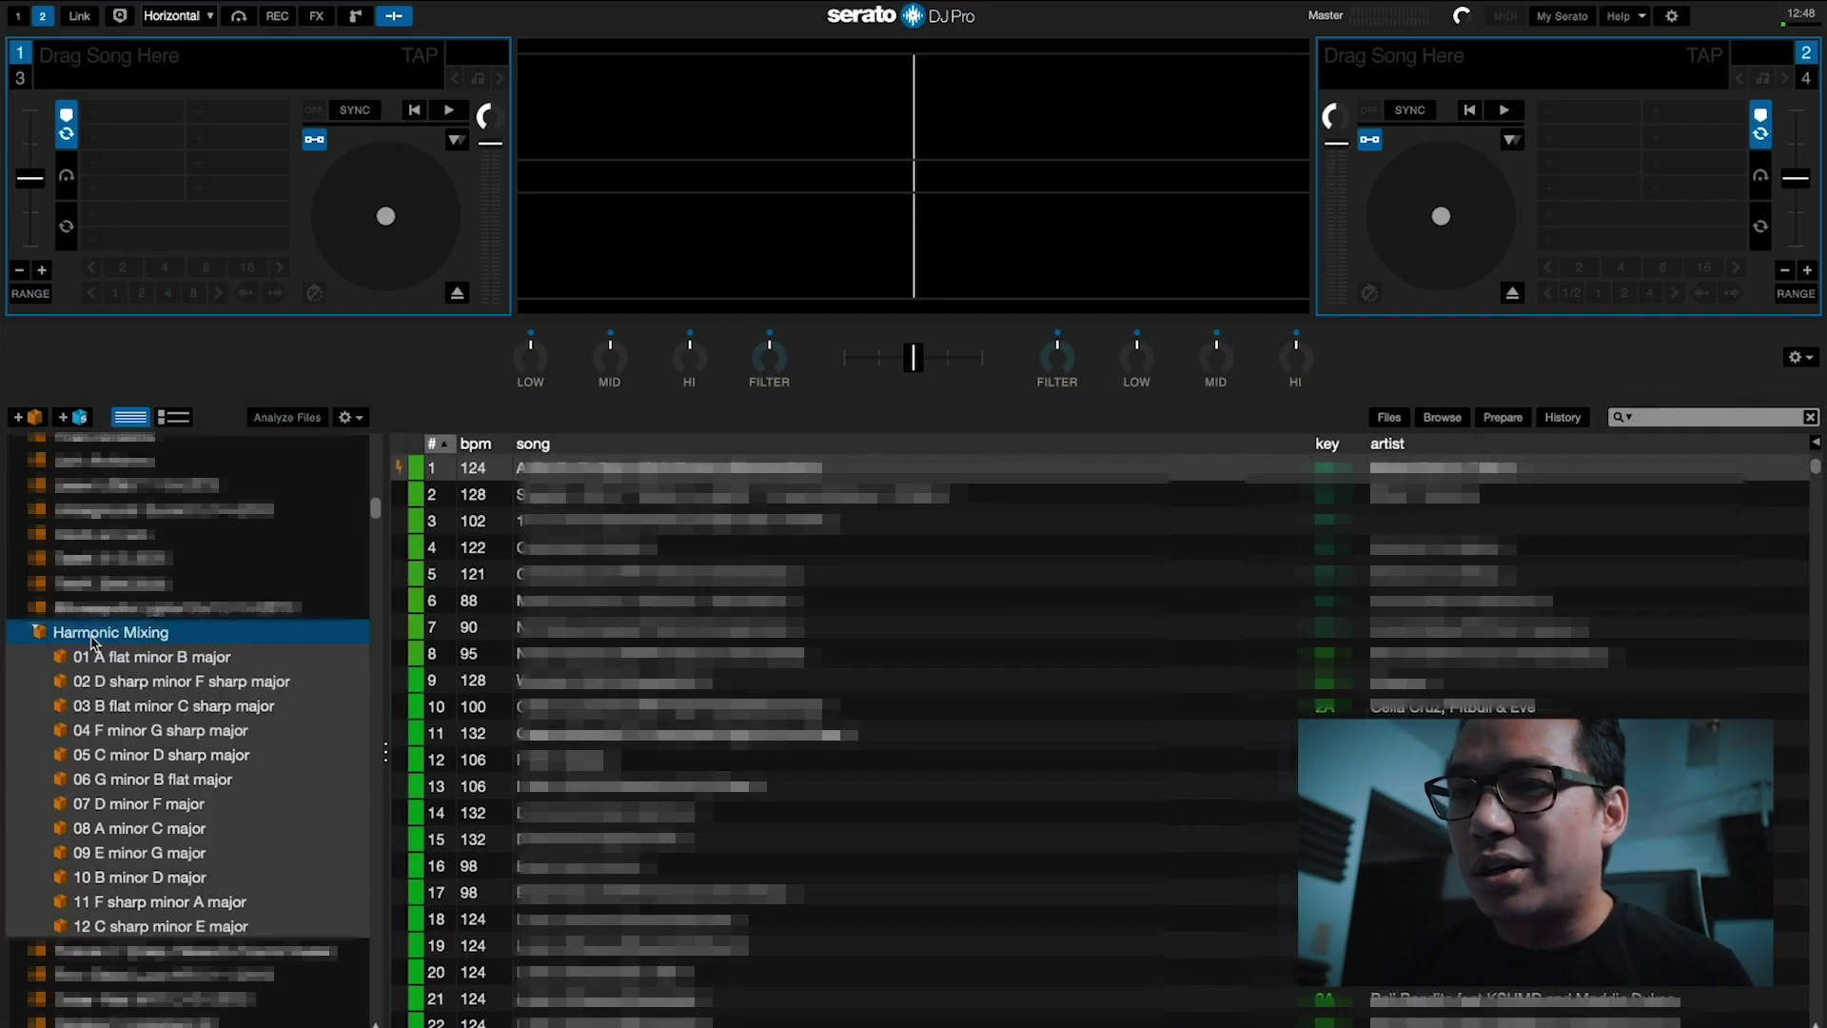
{"action": "left_click", "coordinate": [106, 659]}
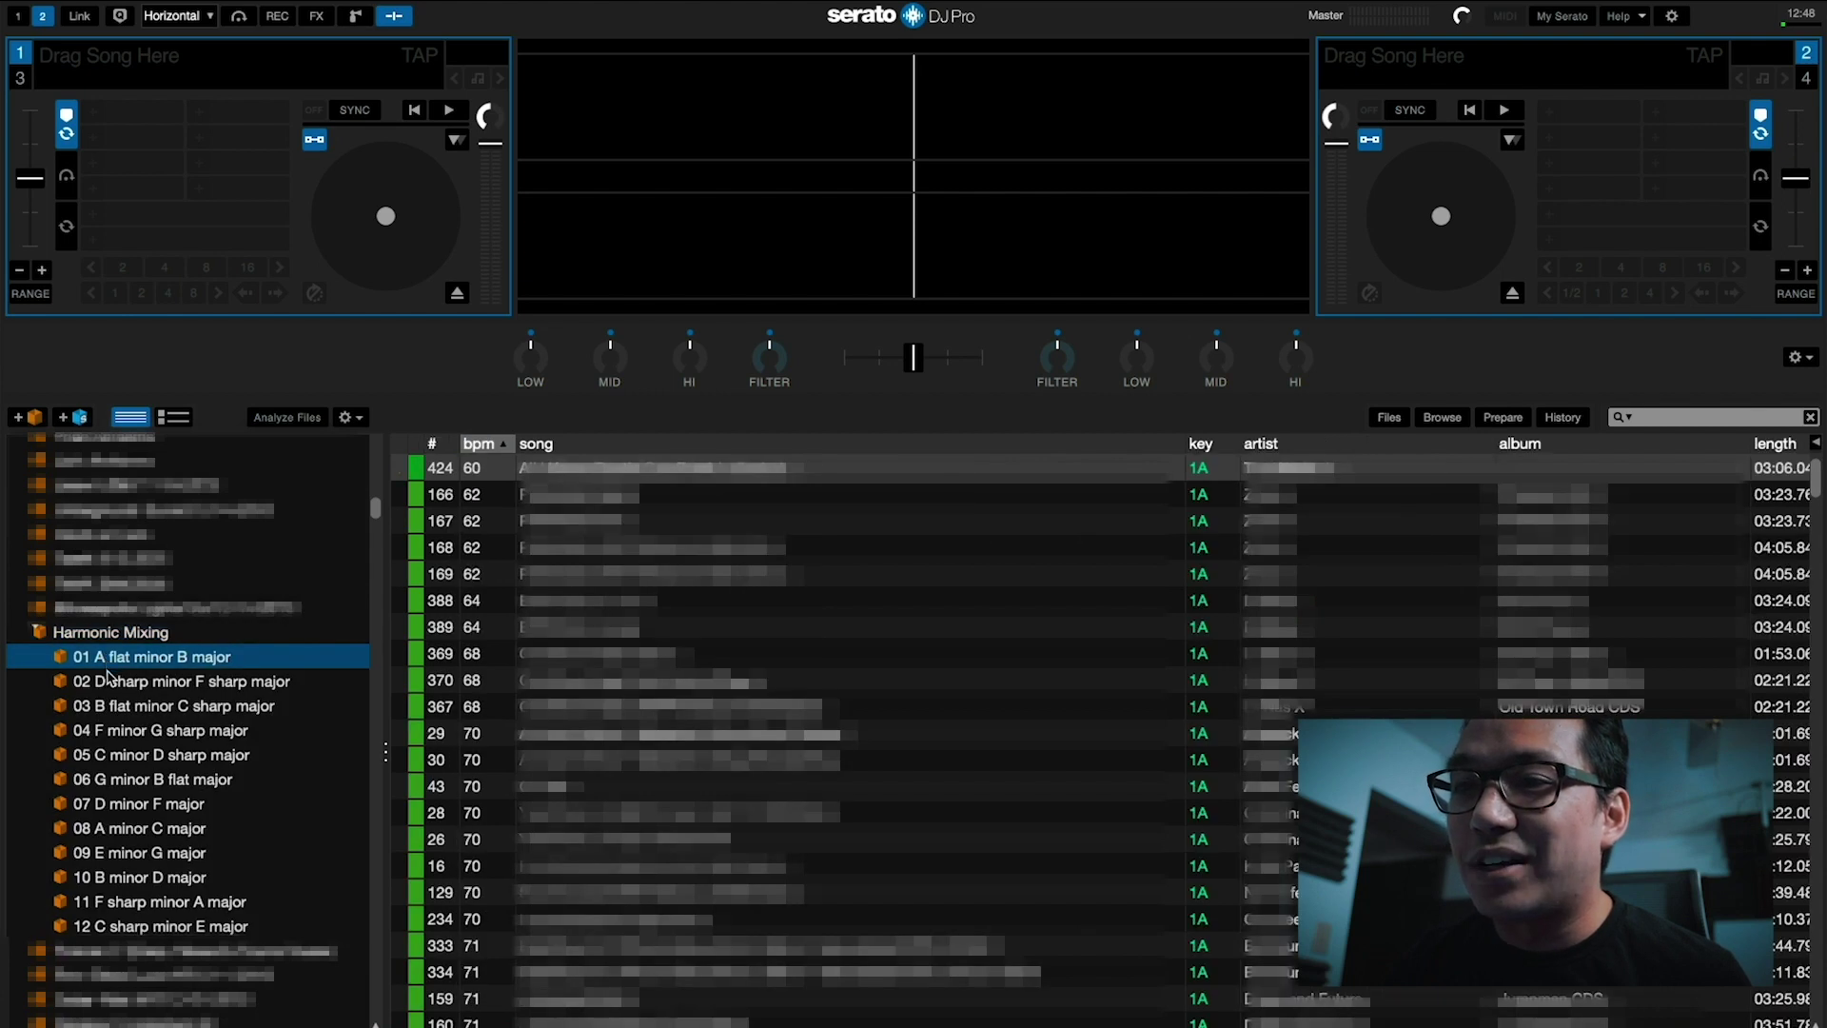
{"action": "left_click", "coordinate": [108, 678]}
{"action": "left_click", "coordinate": [115, 710]}
{"action": "left_click", "coordinate": [122, 733]}
{"action": "left_click", "coordinate": [128, 761]}
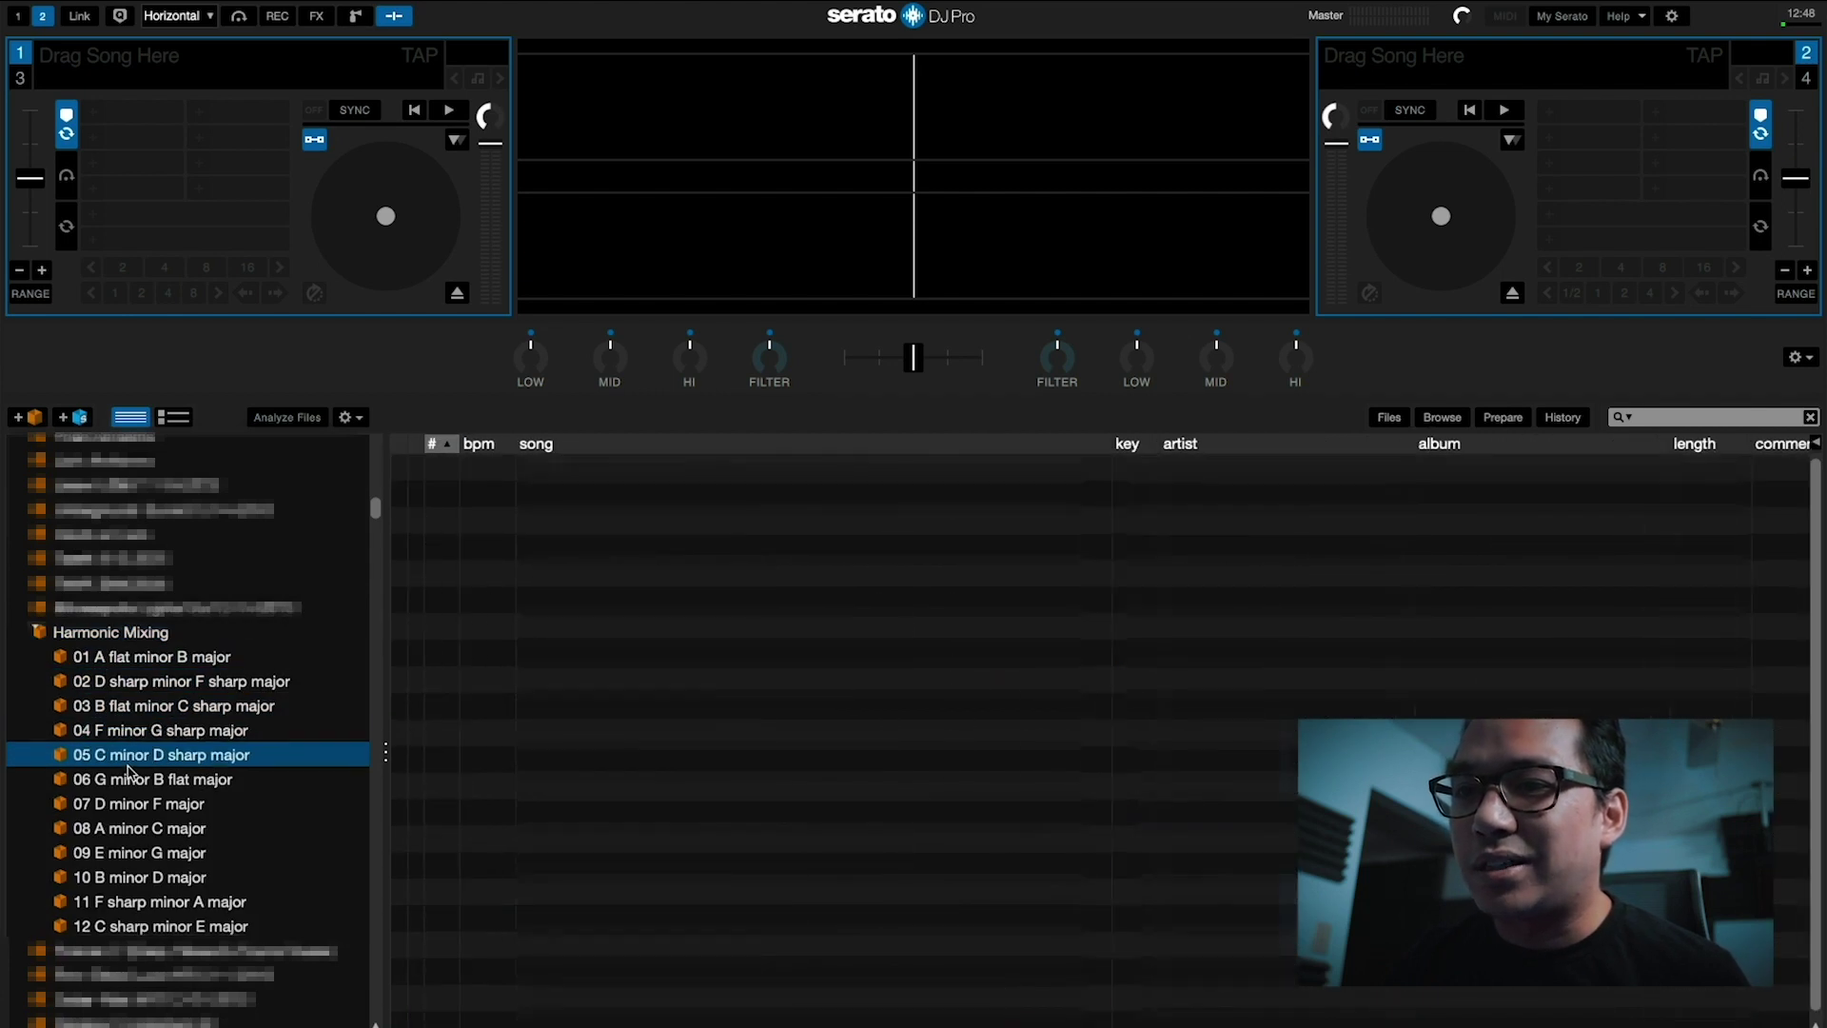
{"action": "left_click", "coordinate": [129, 780]}
{"action": "left_click", "coordinate": [134, 805]}
{"action": "left_click", "coordinate": [135, 830]}
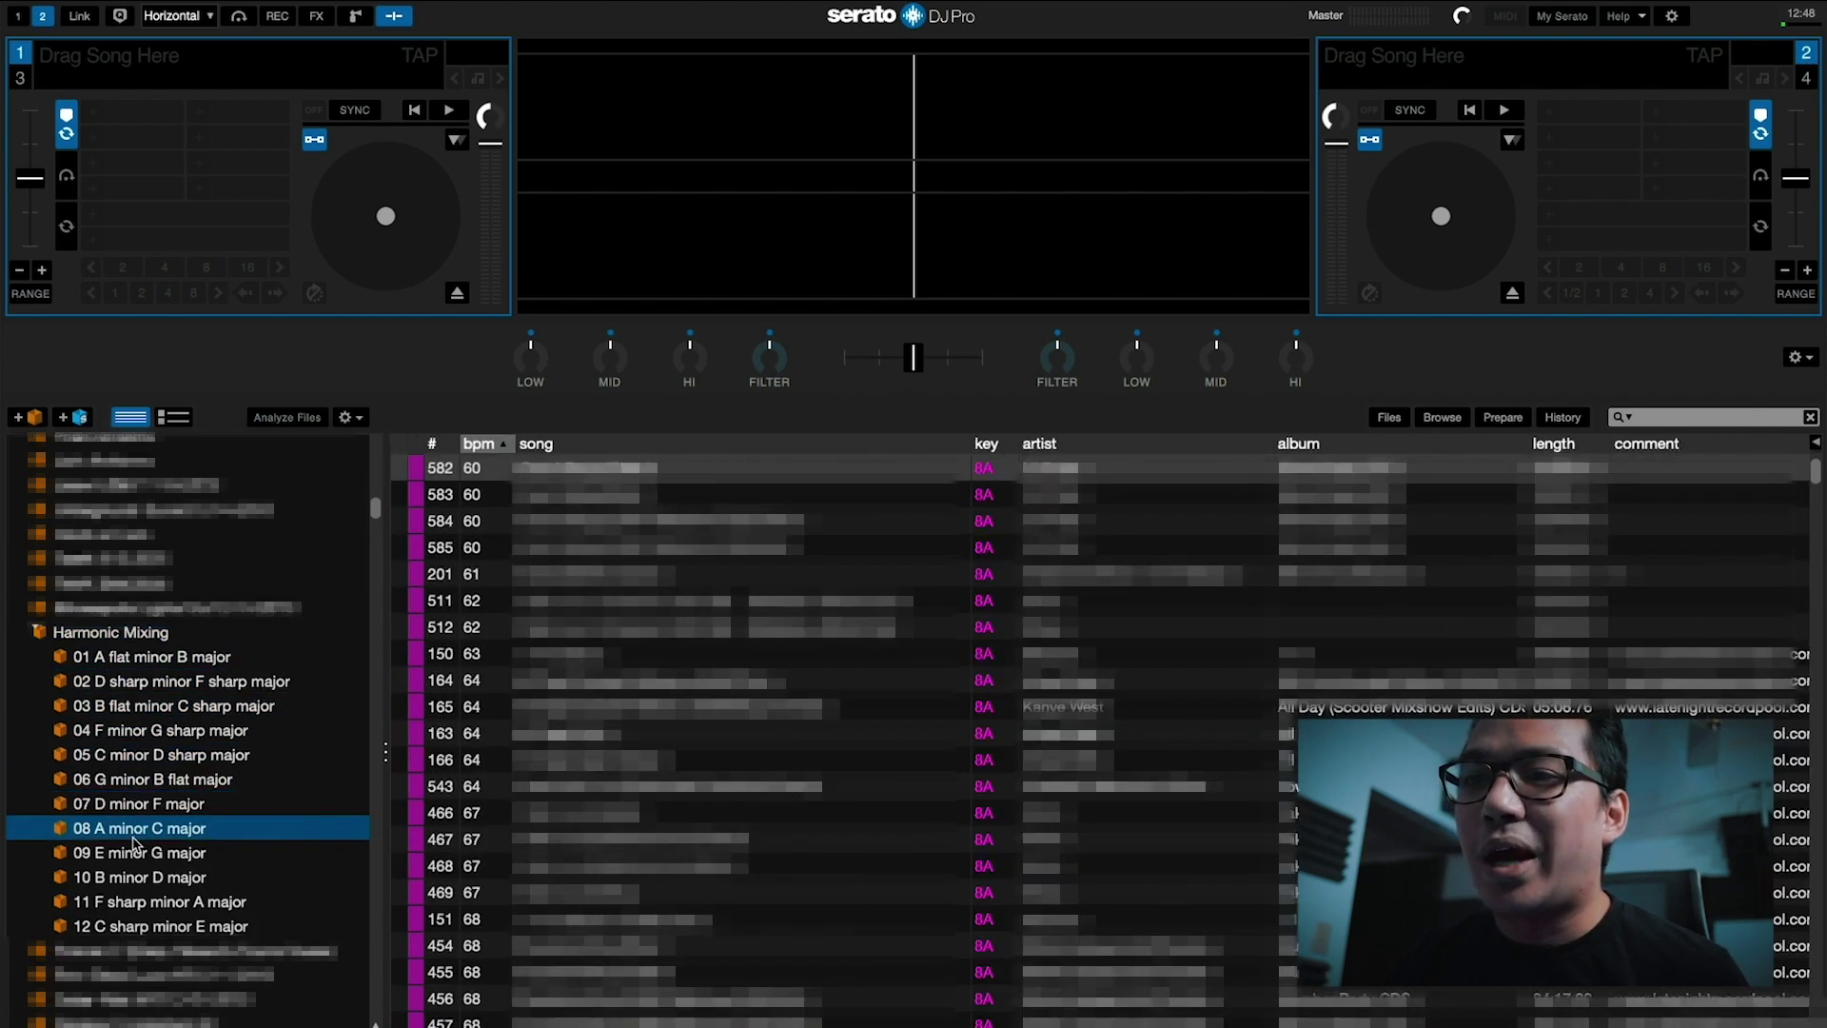
{"action": "left_click", "coordinate": [139, 855]}
{"action": "left_click", "coordinate": [143, 877]}
{"action": "left_click", "coordinate": [148, 904]}
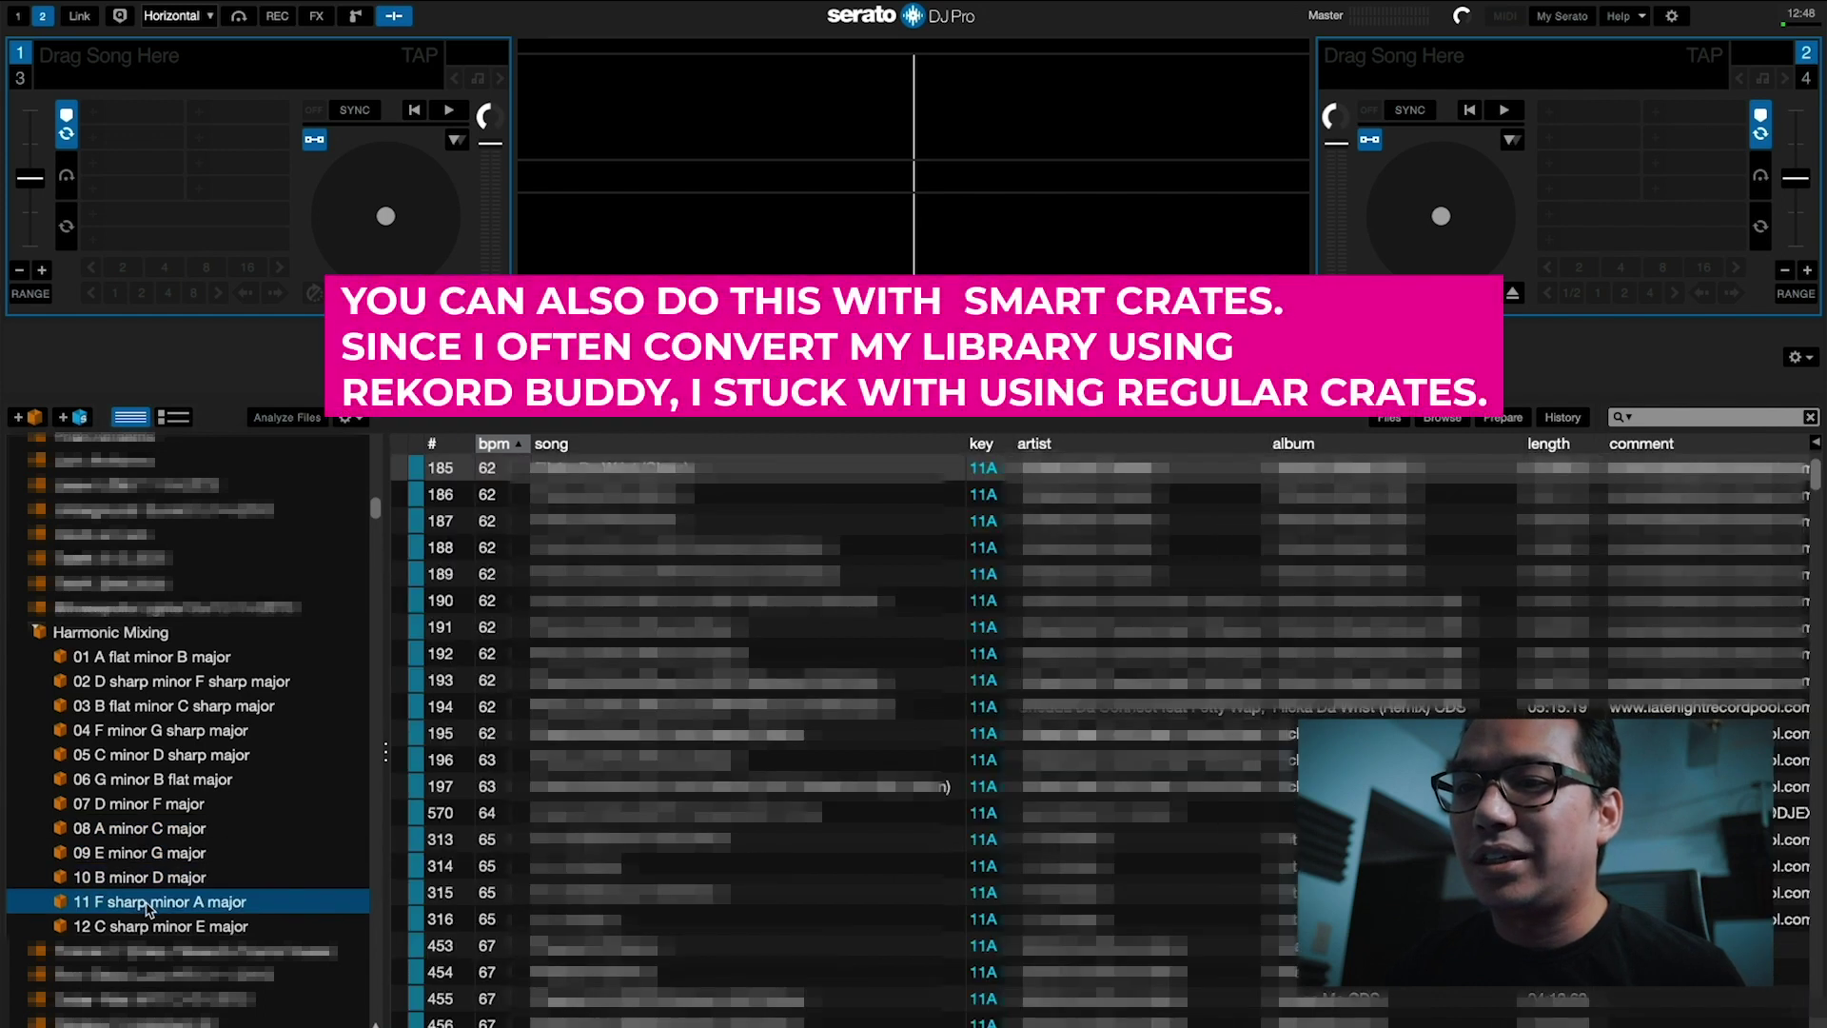
{"action": "left_click", "coordinate": [157, 931]}
{"action": "left_click", "coordinate": [140, 655]}
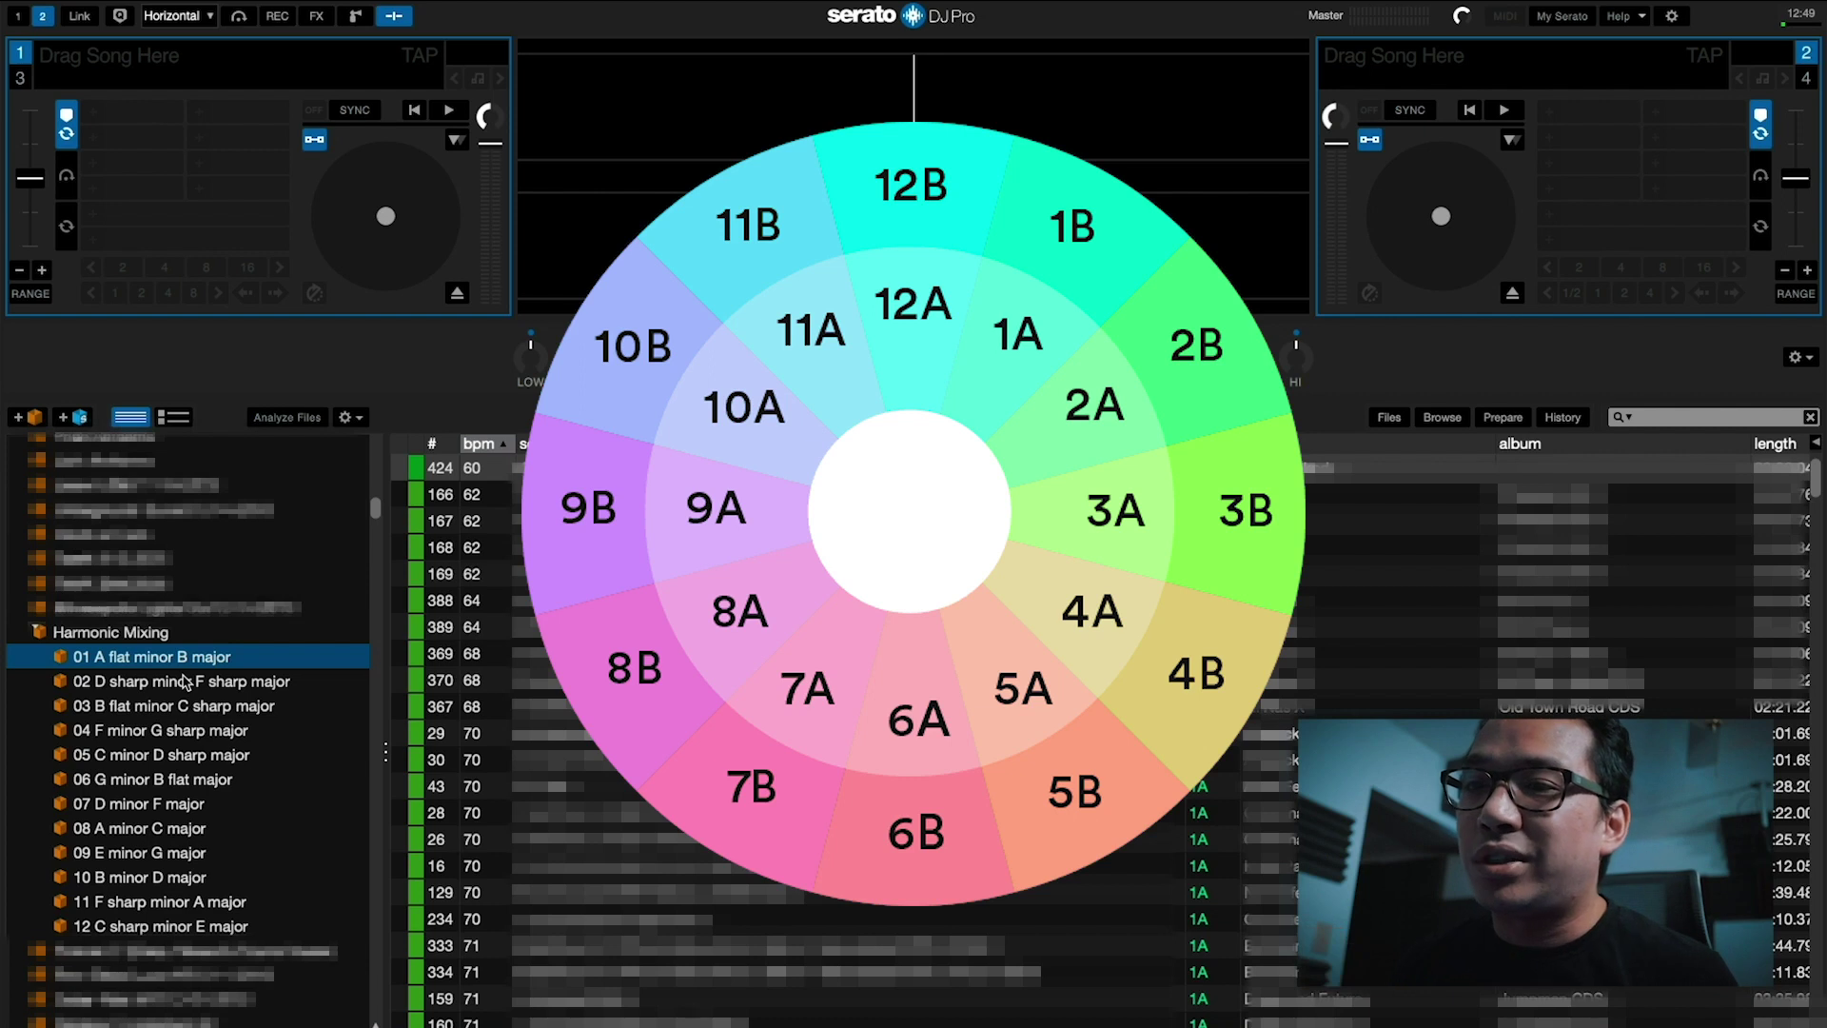
{"action": "left_click", "coordinate": [130, 779]}
{"action": "left_click", "coordinate": [136, 851]}
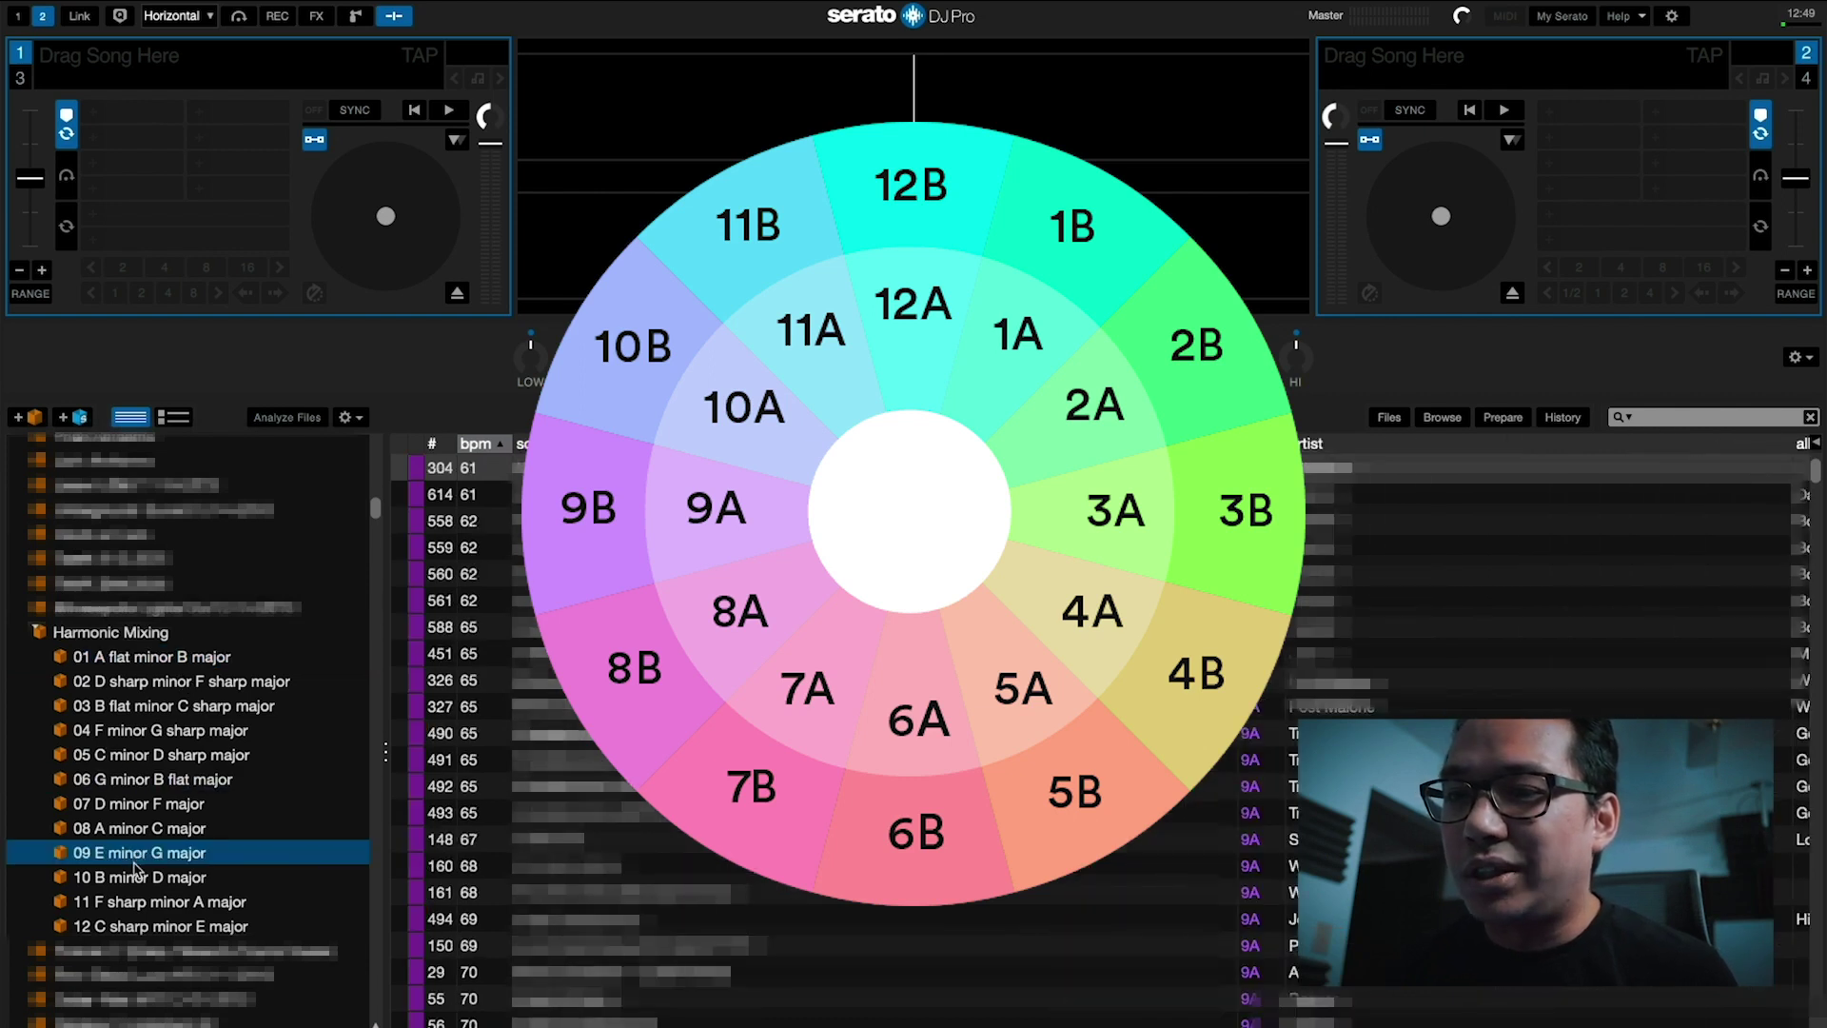
{"action": "left_click", "coordinate": [142, 904]}
{"action": "left_click", "coordinate": [123, 658]}
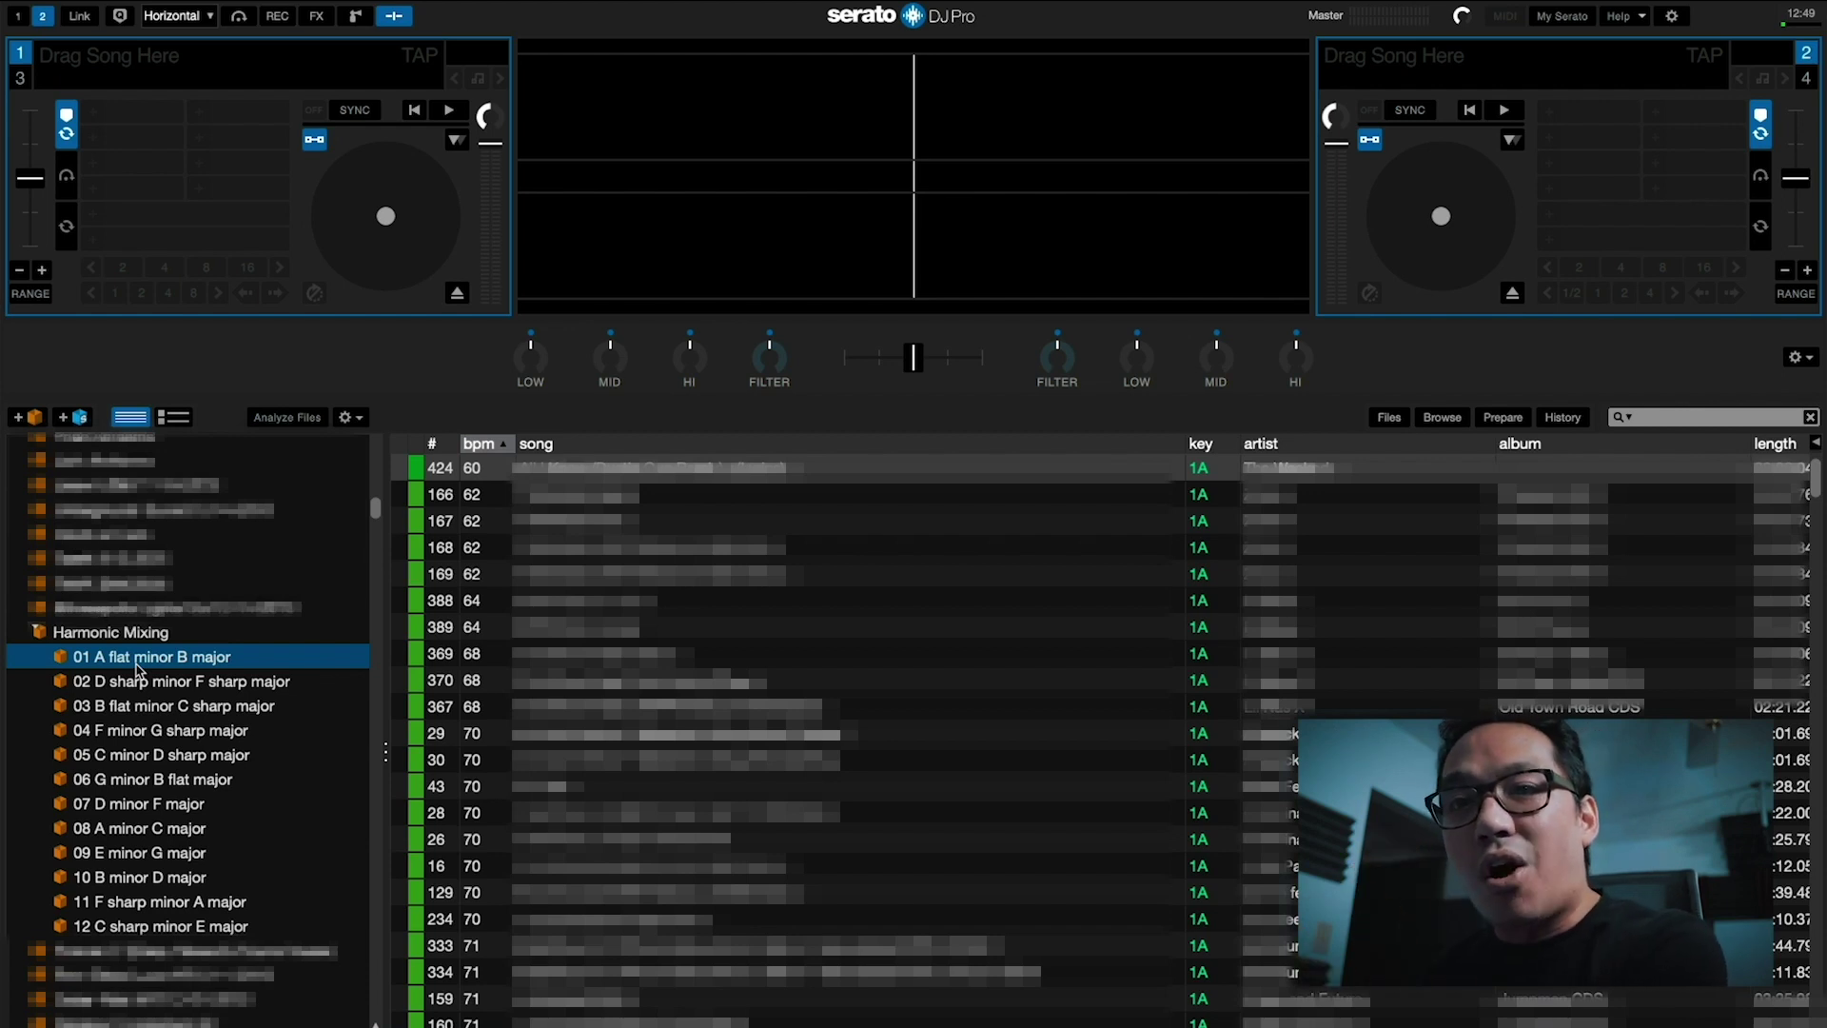
Step through subcrates 03 and 06 to reach 08 A minor C major's 8A tracks
{"action": "left_click", "coordinate": [138, 709]}
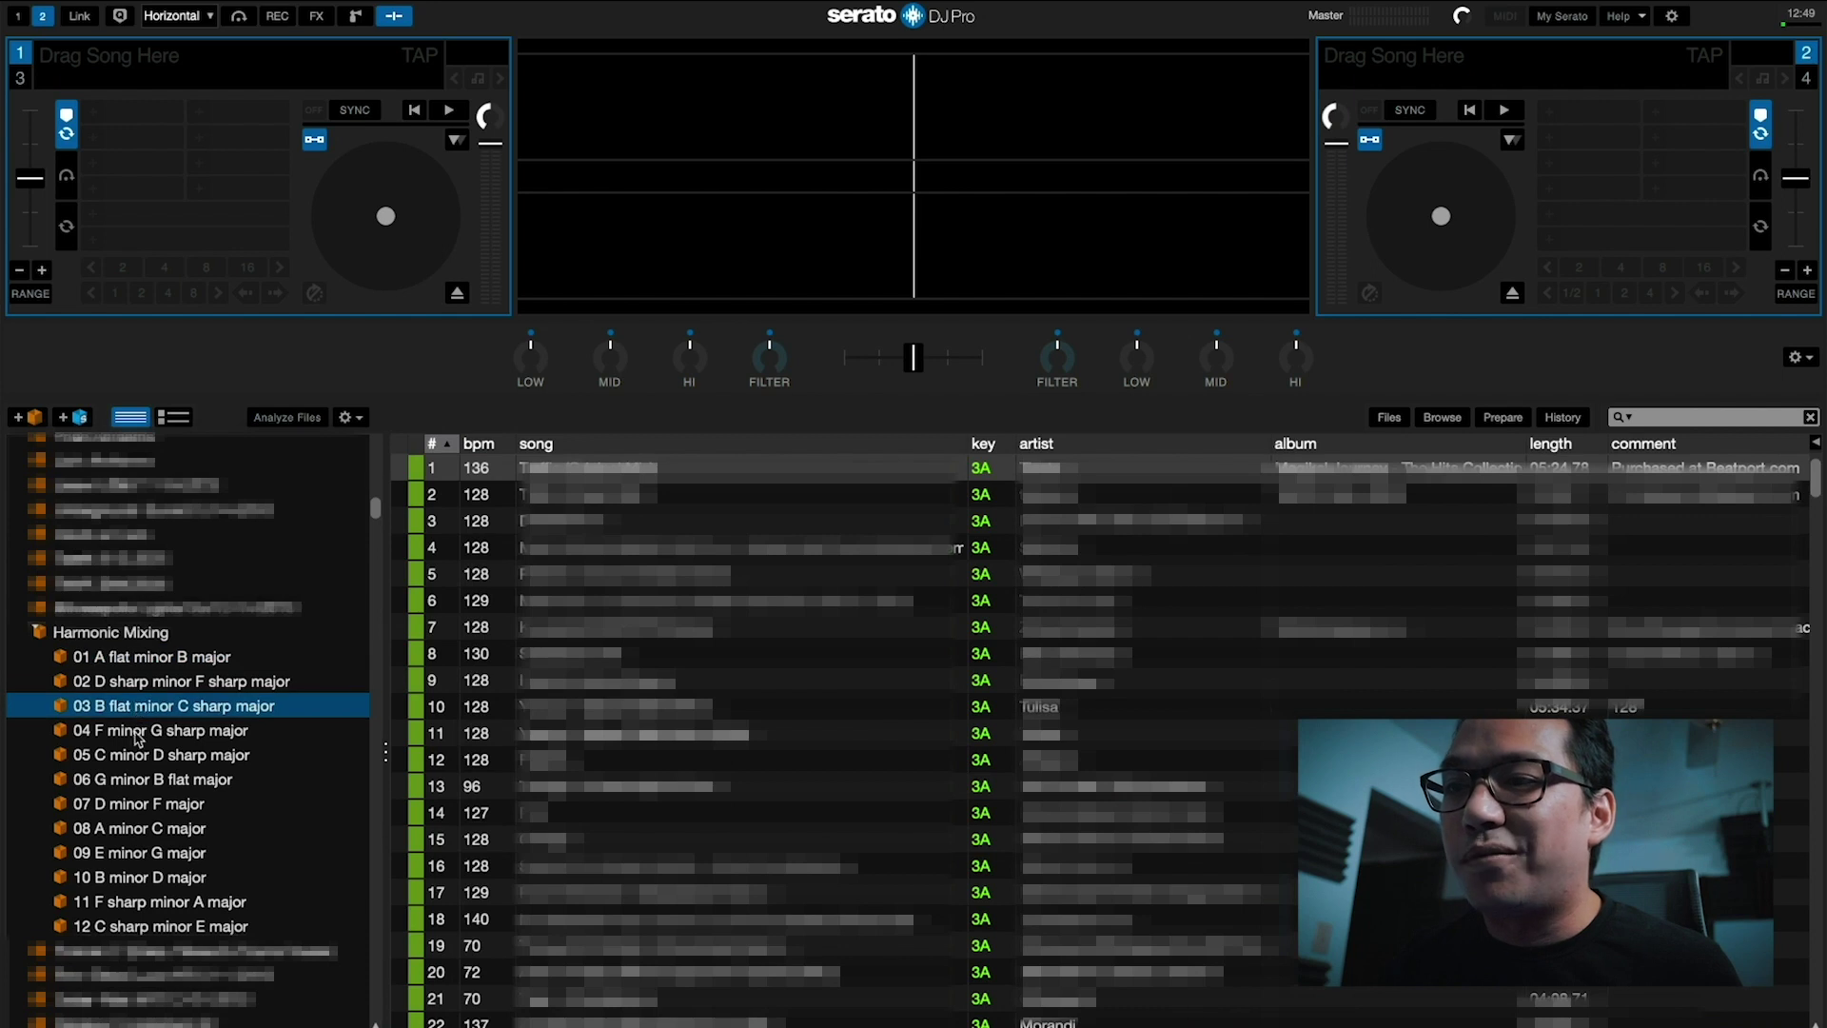
{"action": "left_click", "coordinate": [143, 778]}
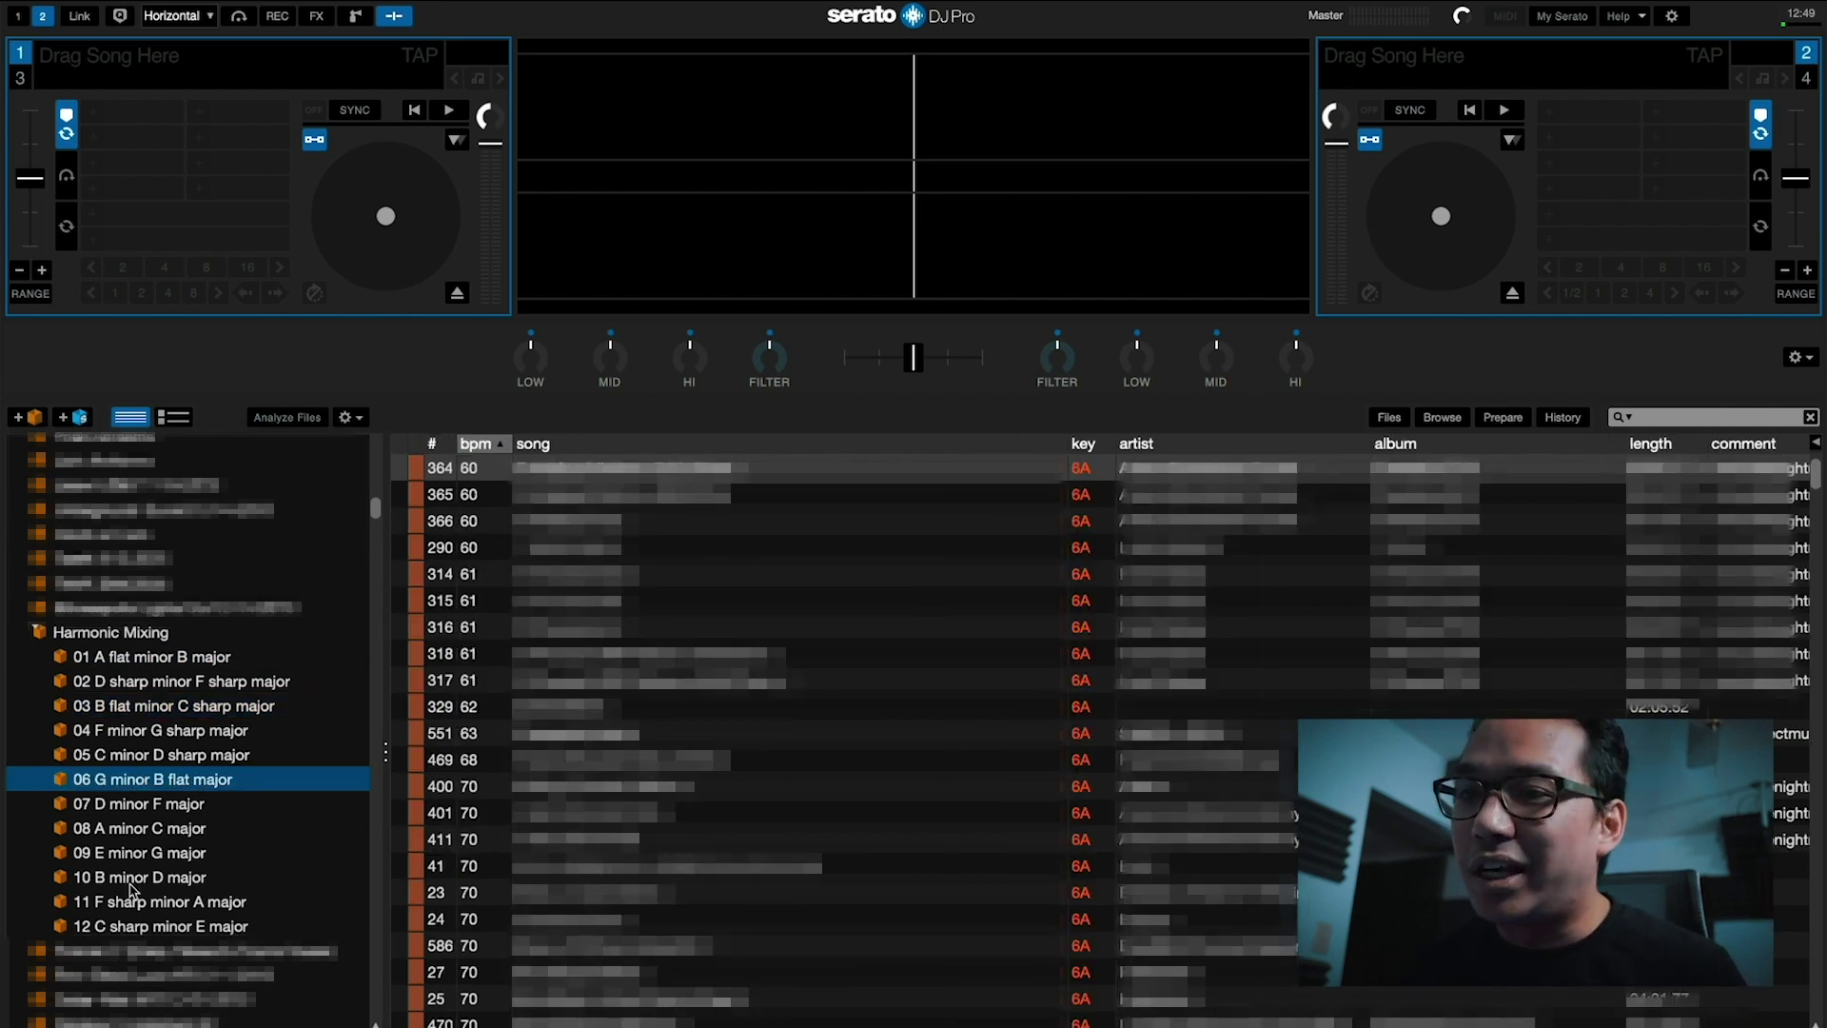
{"action": "left_click", "coordinate": [131, 838]}
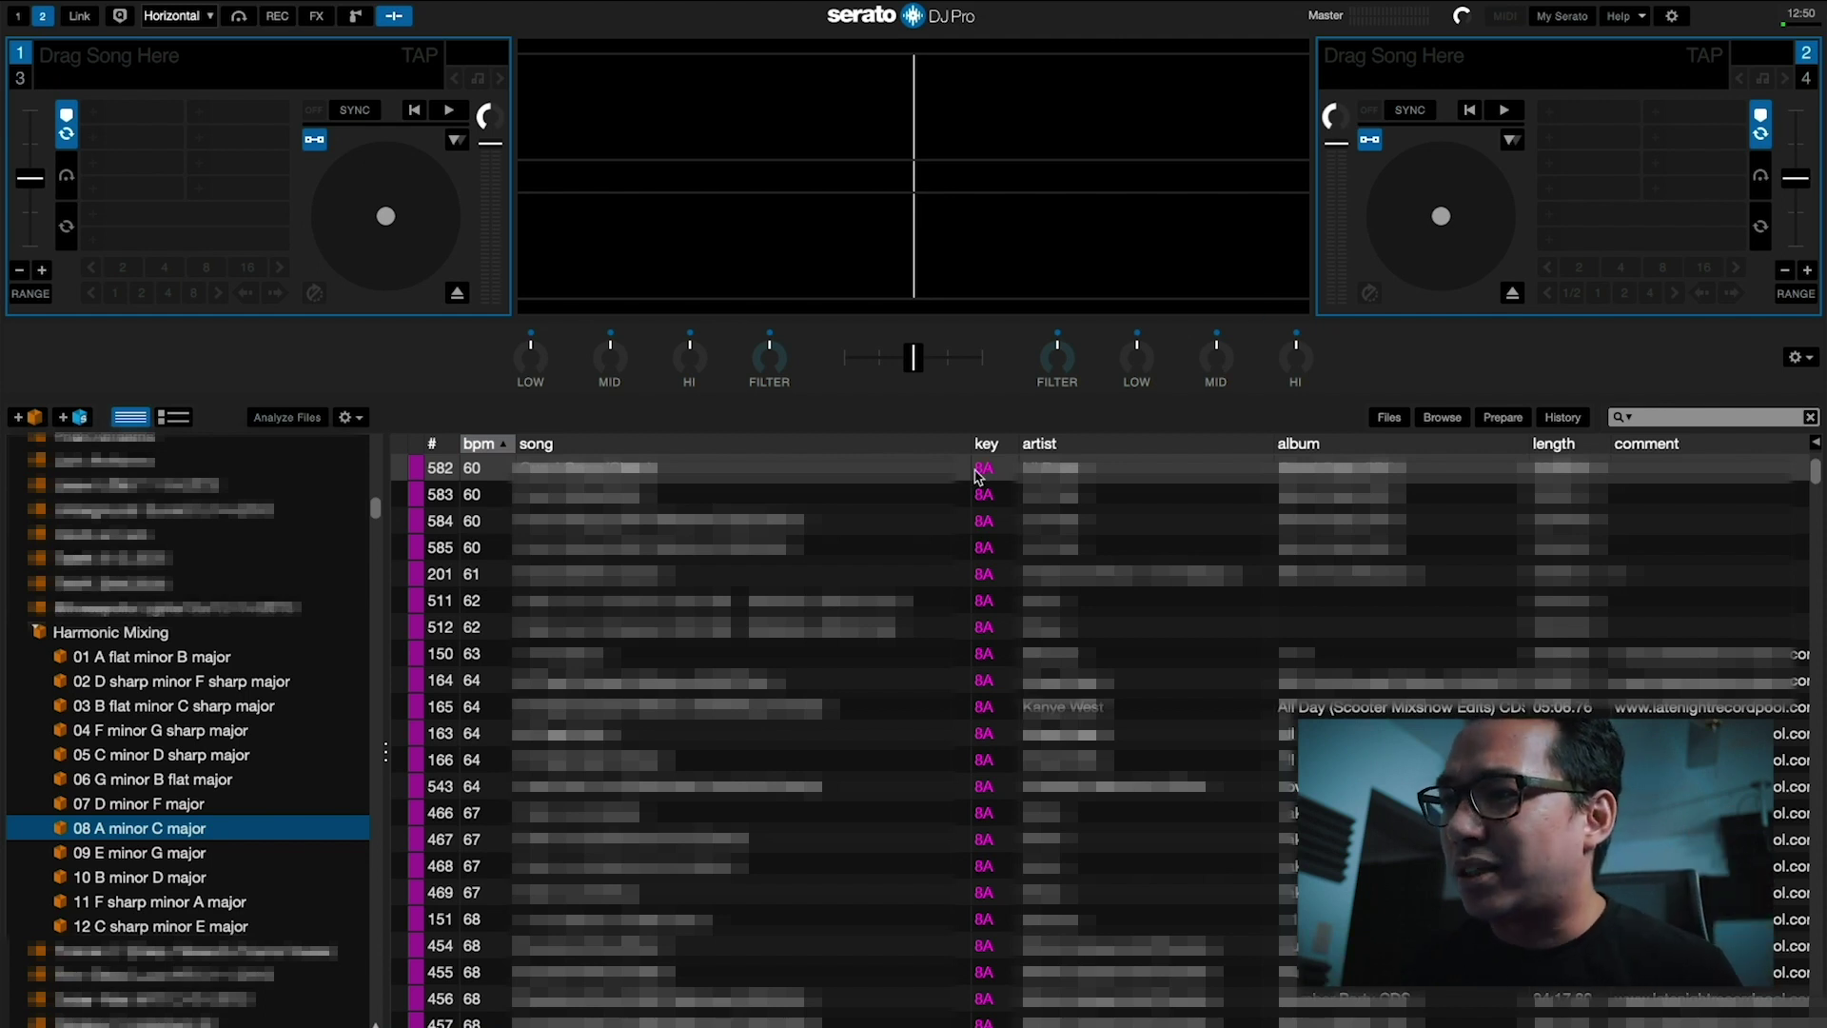
Widen the song column and re-sort the 8A tracks by bpm after trying song order
{"action": "left_click_drag", "start_coordinate": [972, 447], "coordinate": [1133, 447]}
{"action": "left_click", "coordinate": [590, 601]}
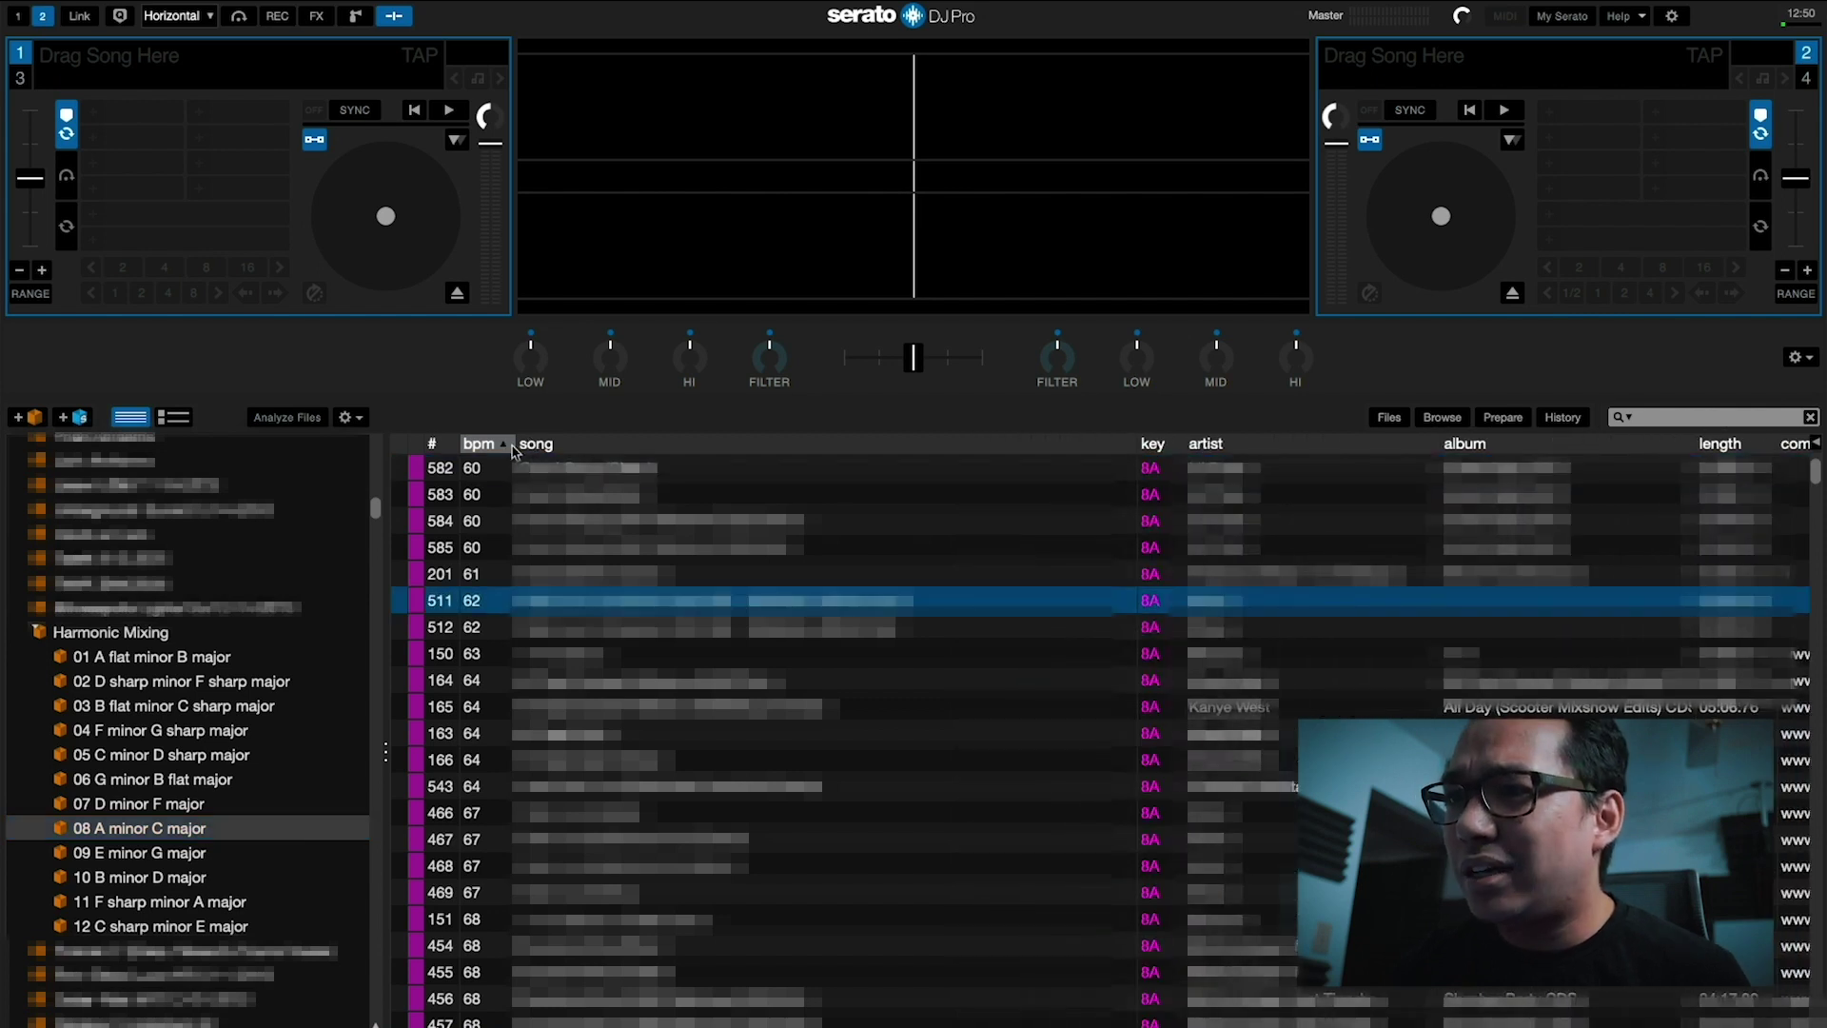
{"action": "left_click", "coordinate": [542, 444]}
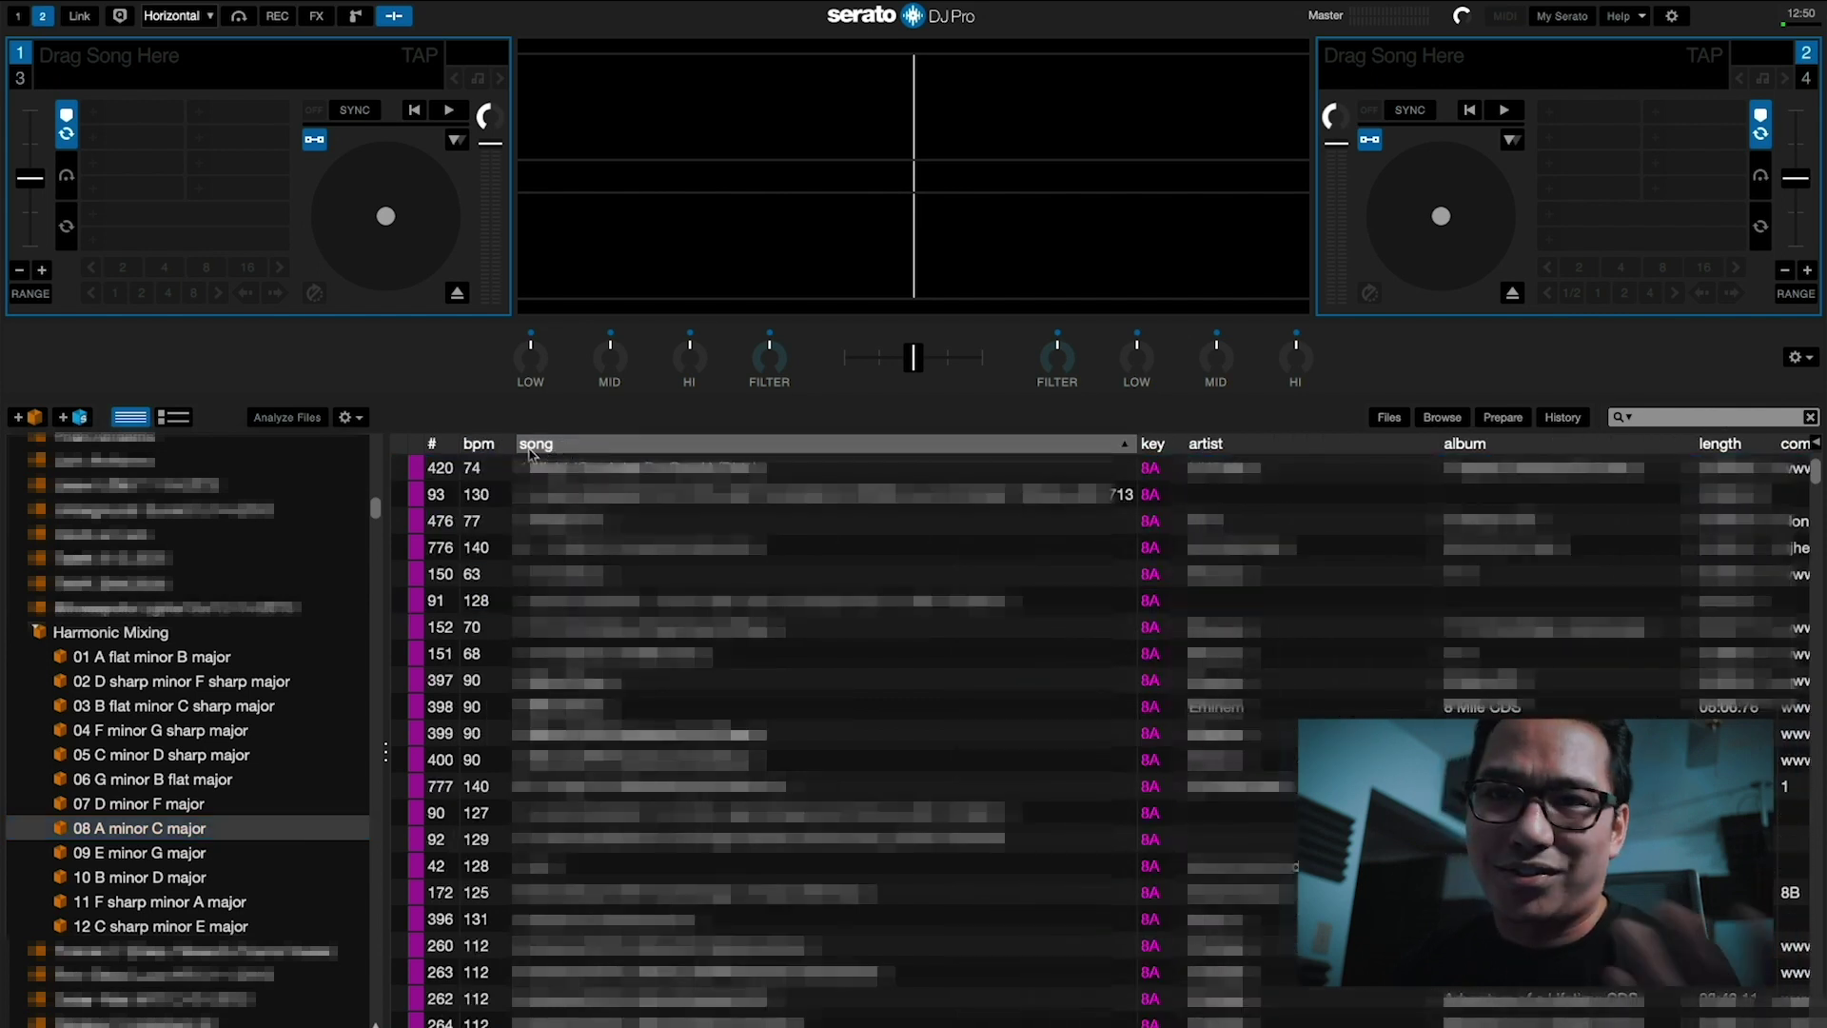
{"action": "left_click", "coordinate": [479, 452]}
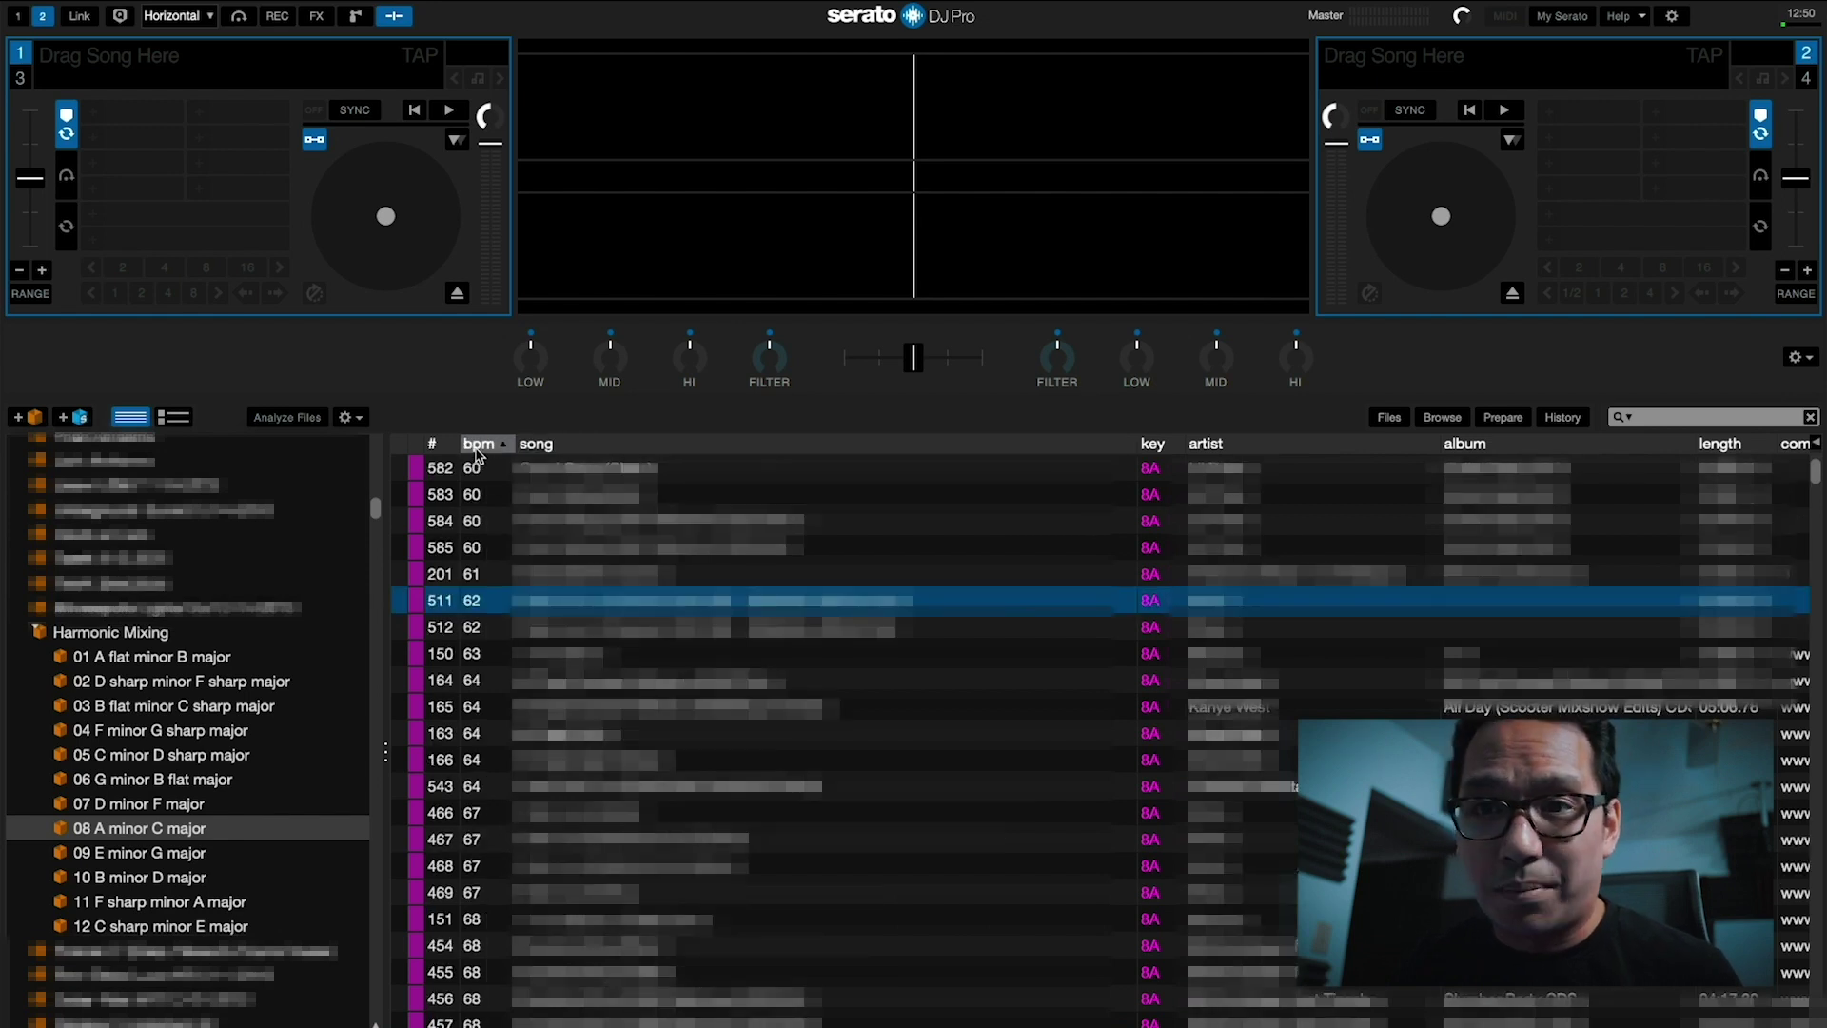
Browse down the 8A list, selecting tracks 155 and 483
{"action": "scroll", "coordinate": [761, 667], "scroll_direction": "down", "scroll_amount": 2}
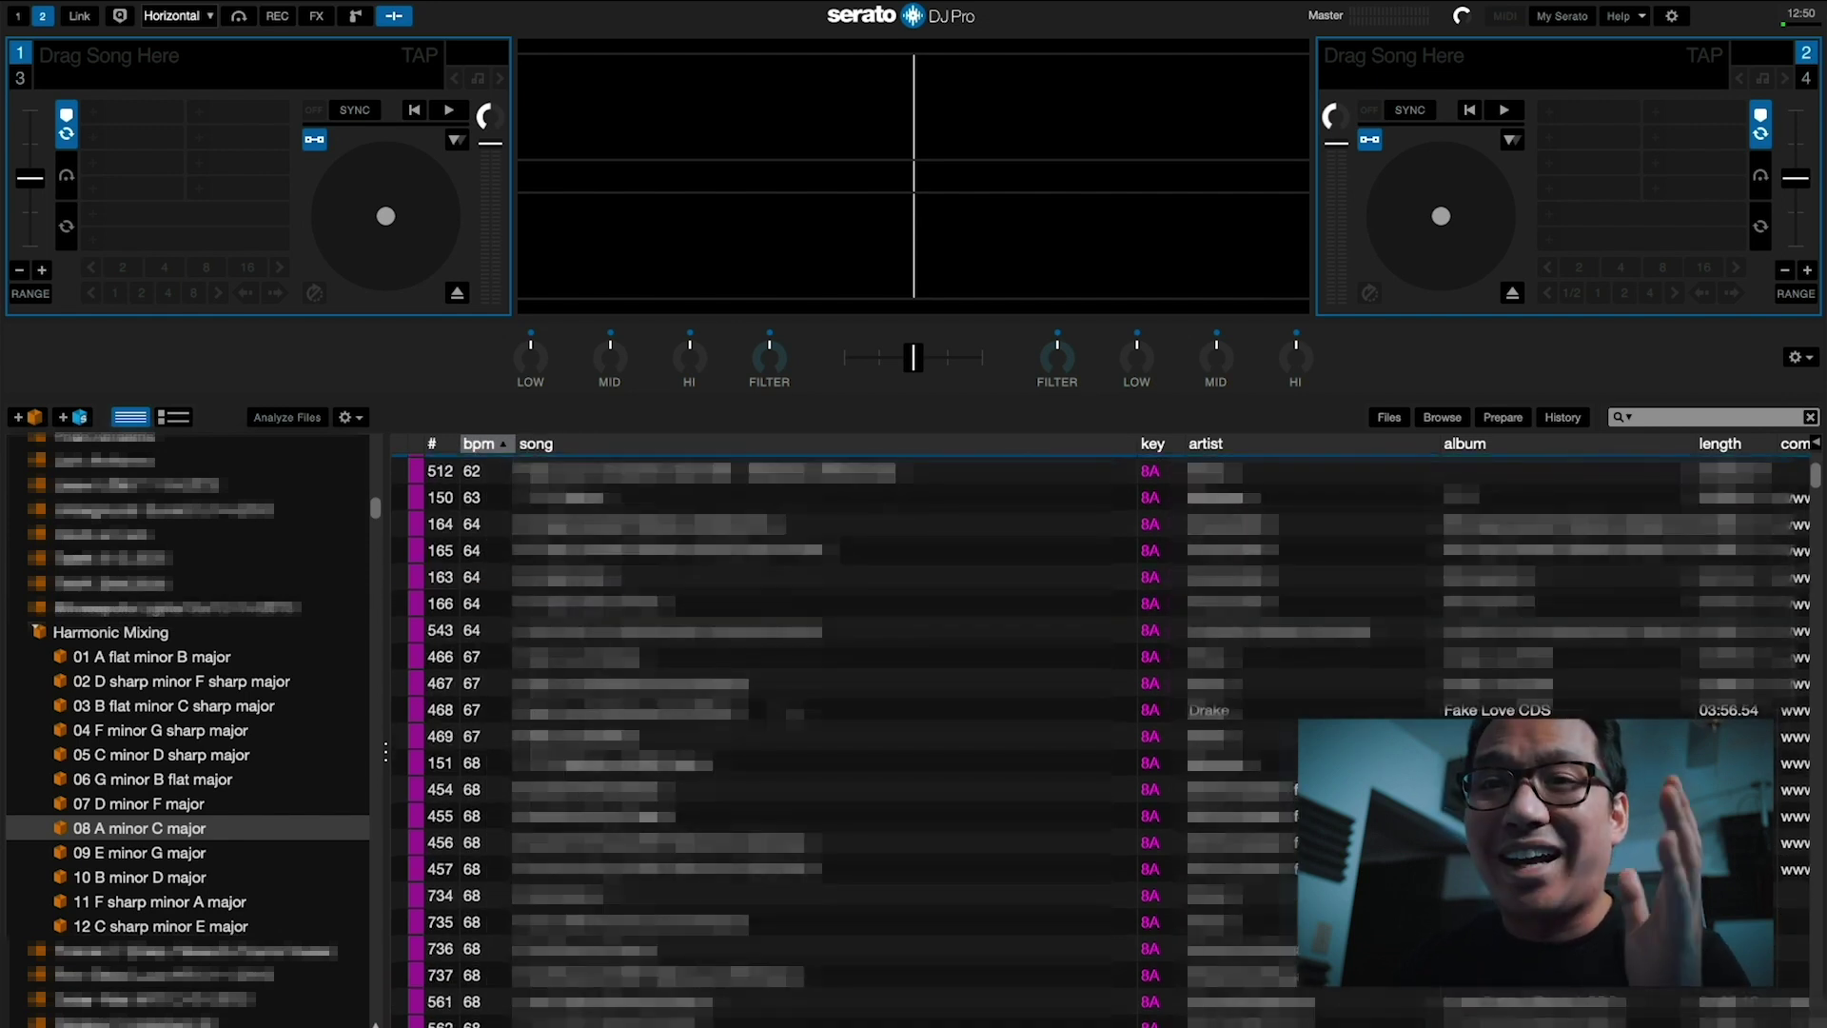
{"action": "scroll", "coordinate": [761, 666], "scroll_direction": "down", "scroll_amount": 15}
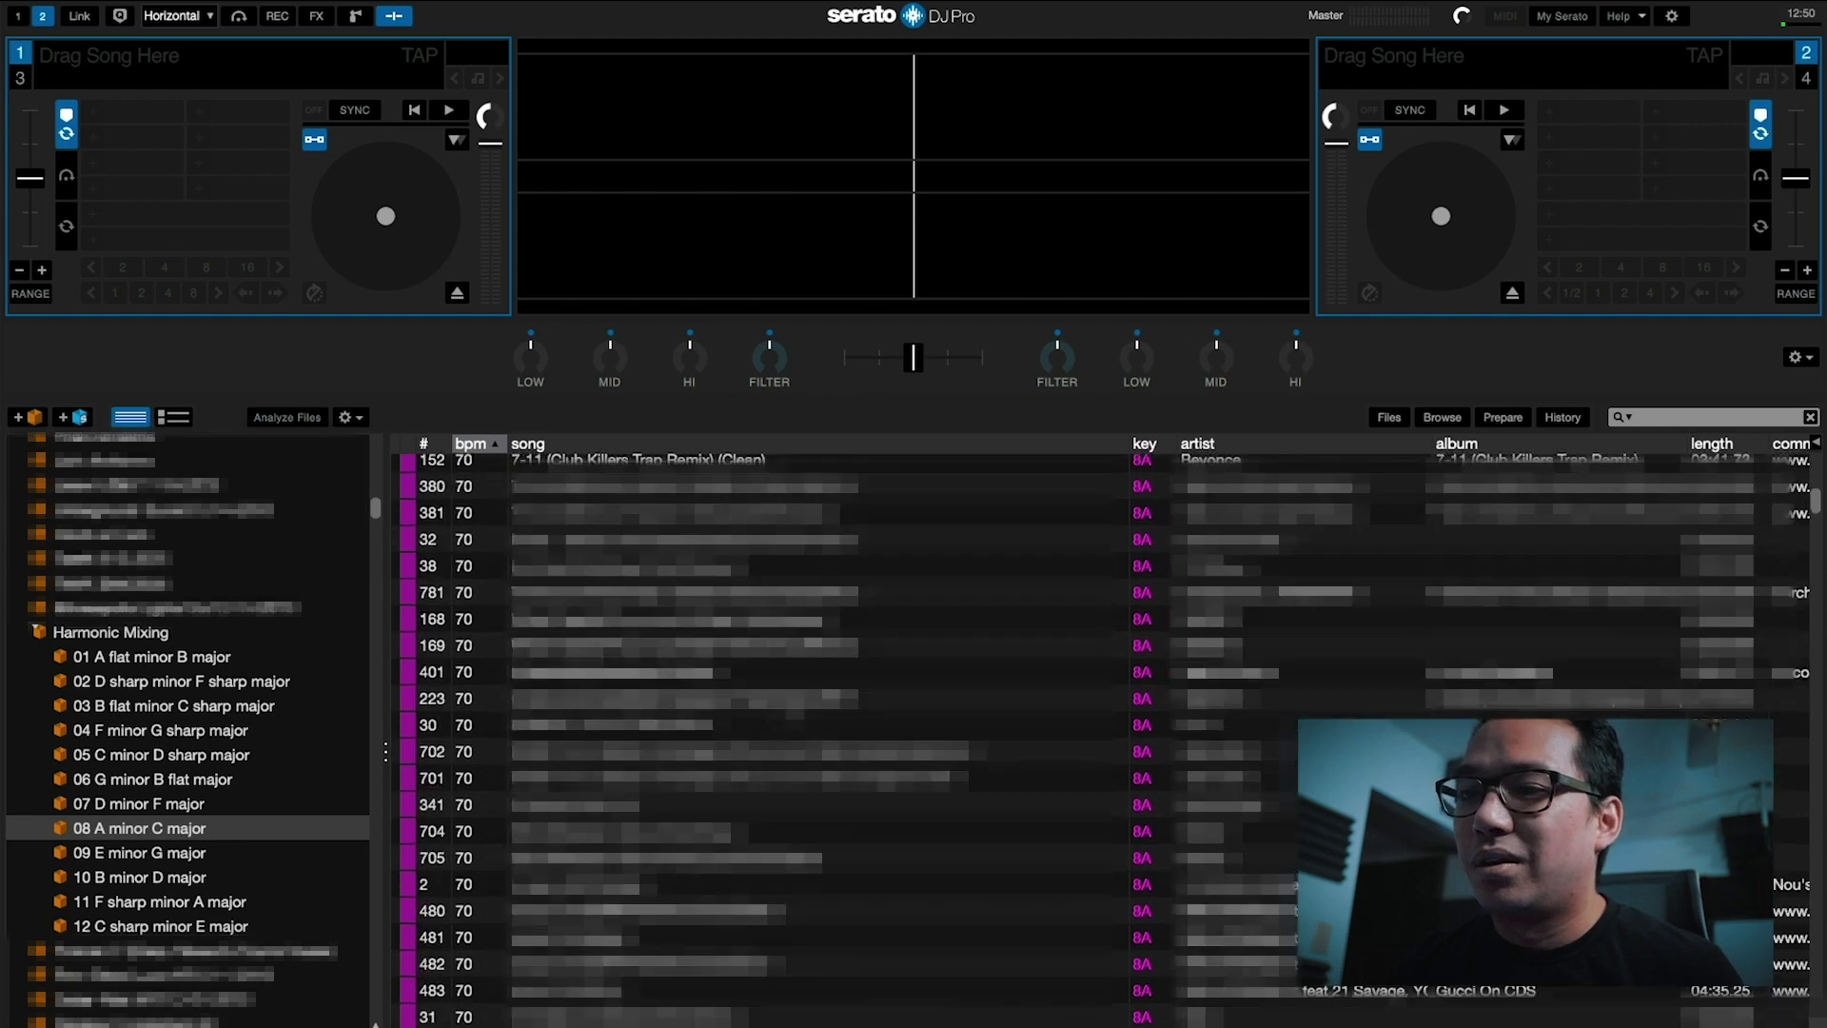
{"action": "scroll", "coordinate": [761, 666], "scroll_direction": "down", "scroll_amount": 5}
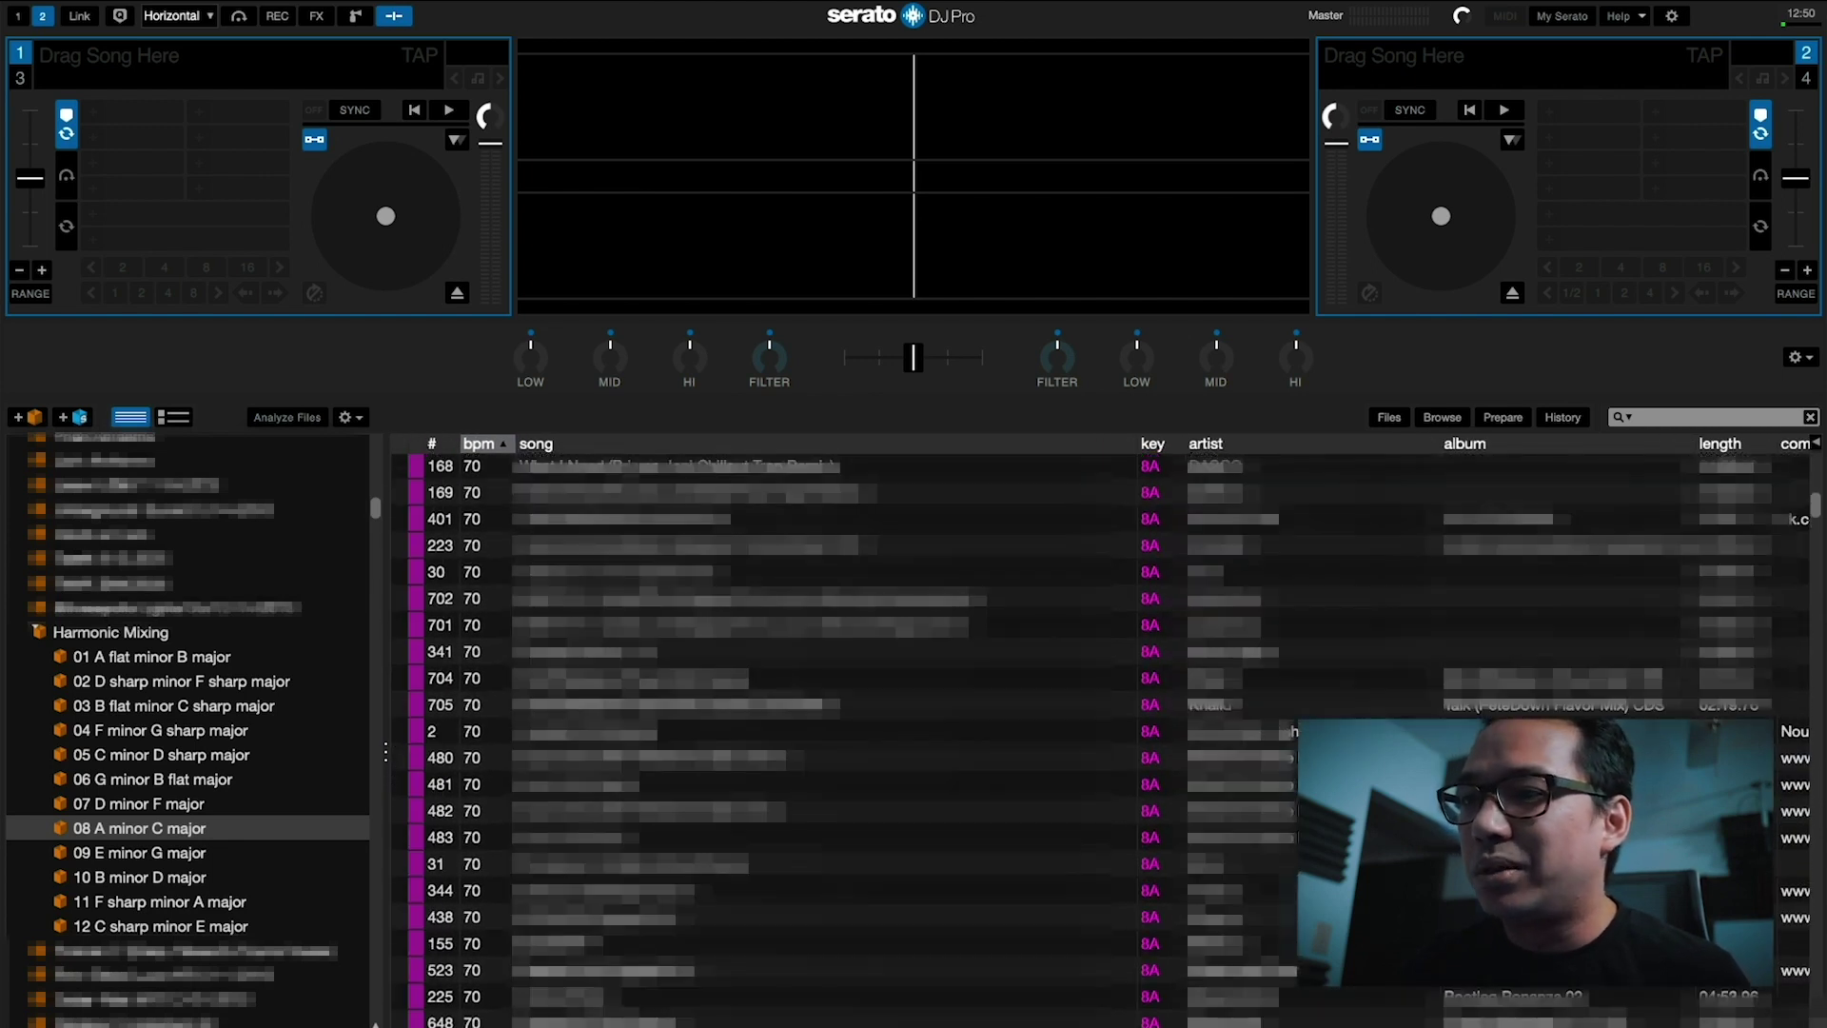
{"action": "left_click", "coordinate": [761, 952]}
{"action": "scroll", "coordinate": [761, 667], "scroll_direction": "down", "scroll_amount": 3}
{"action": "left_click", "coordinate": [761, 636]}
{"action": "scroll", "coordinate": [762, 666], "scroll_direction": "up", "scroll_amount": 3}
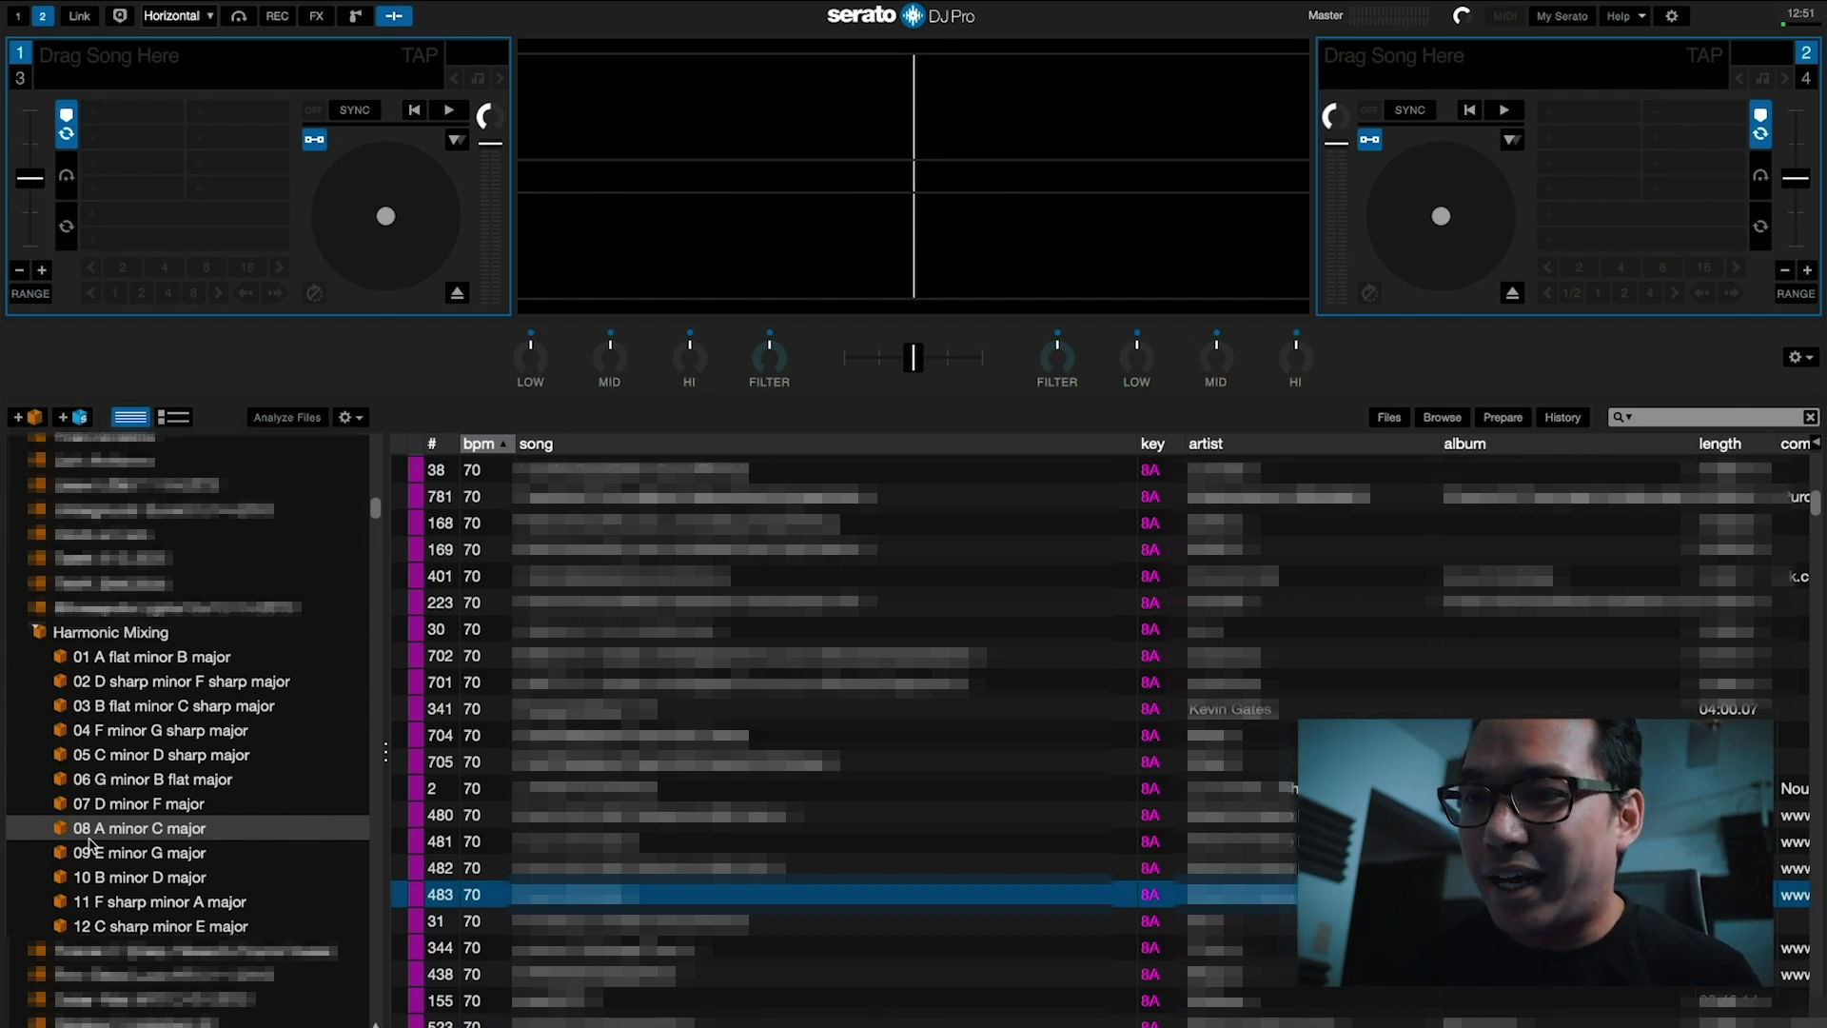
Browse subcrates 07, 08 and 09 E minor G major, scrolling through the 9A tracks
{"action": "left_click", "coordinate": [111, 808]}
{"action": "left_click", "coordinate": [107, 829]}
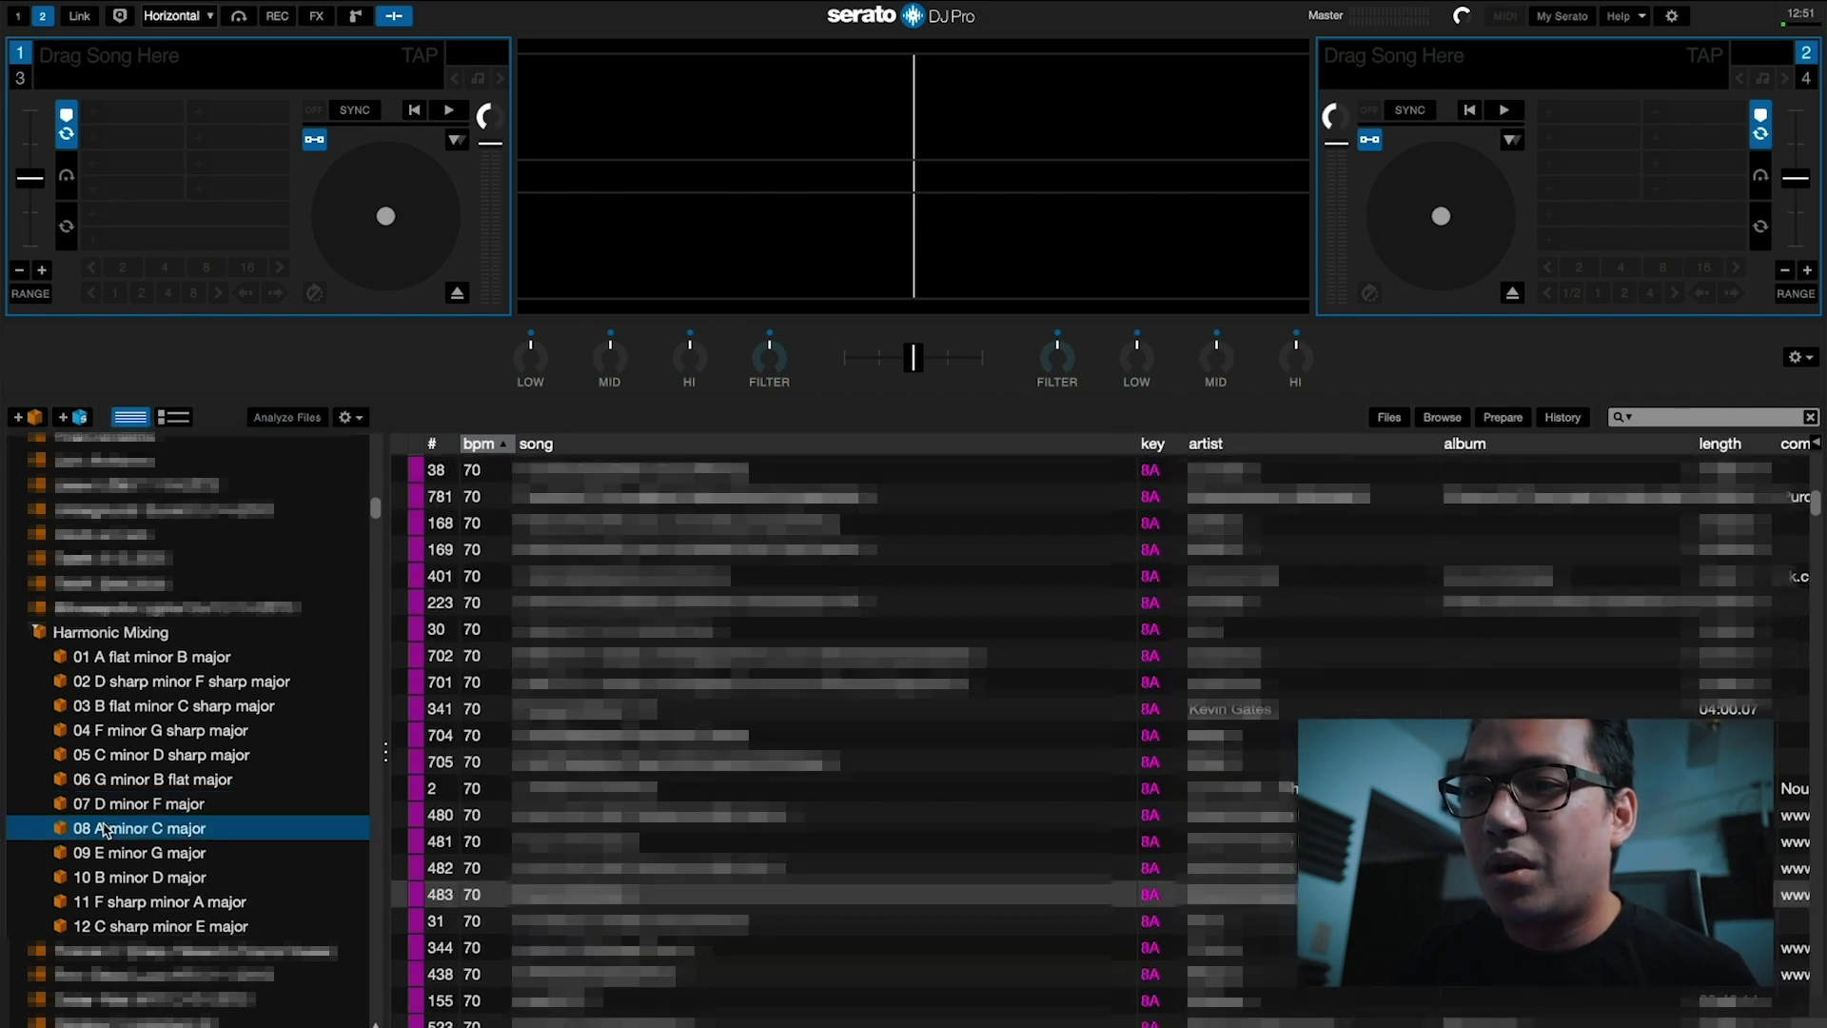
{"action": "left_click", "coordinate": [103, 853]}
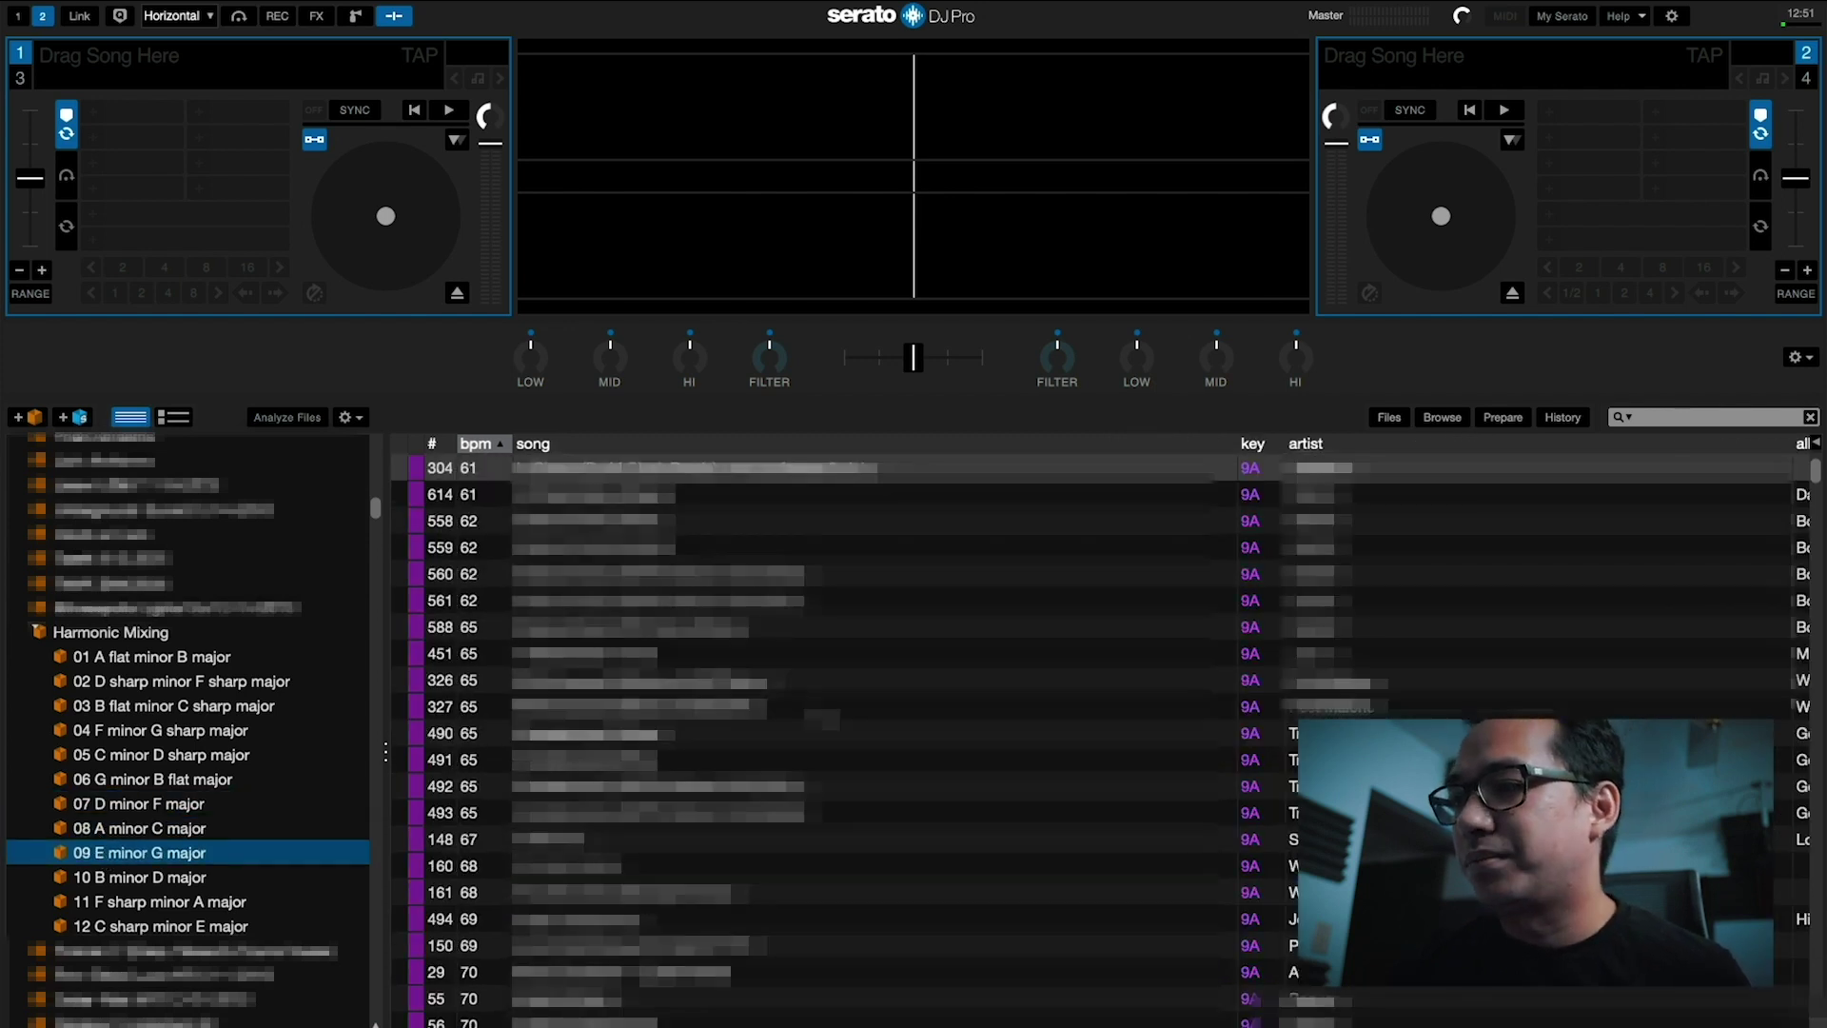
{"action": "scroll", "coordinate": [810, 714], "scroll_direction": "down", "scroll_amount": 5}
{"action": "scroll", "coordinate": [809, 714], "scroll_direction": "down", "scroll_amount": 2}
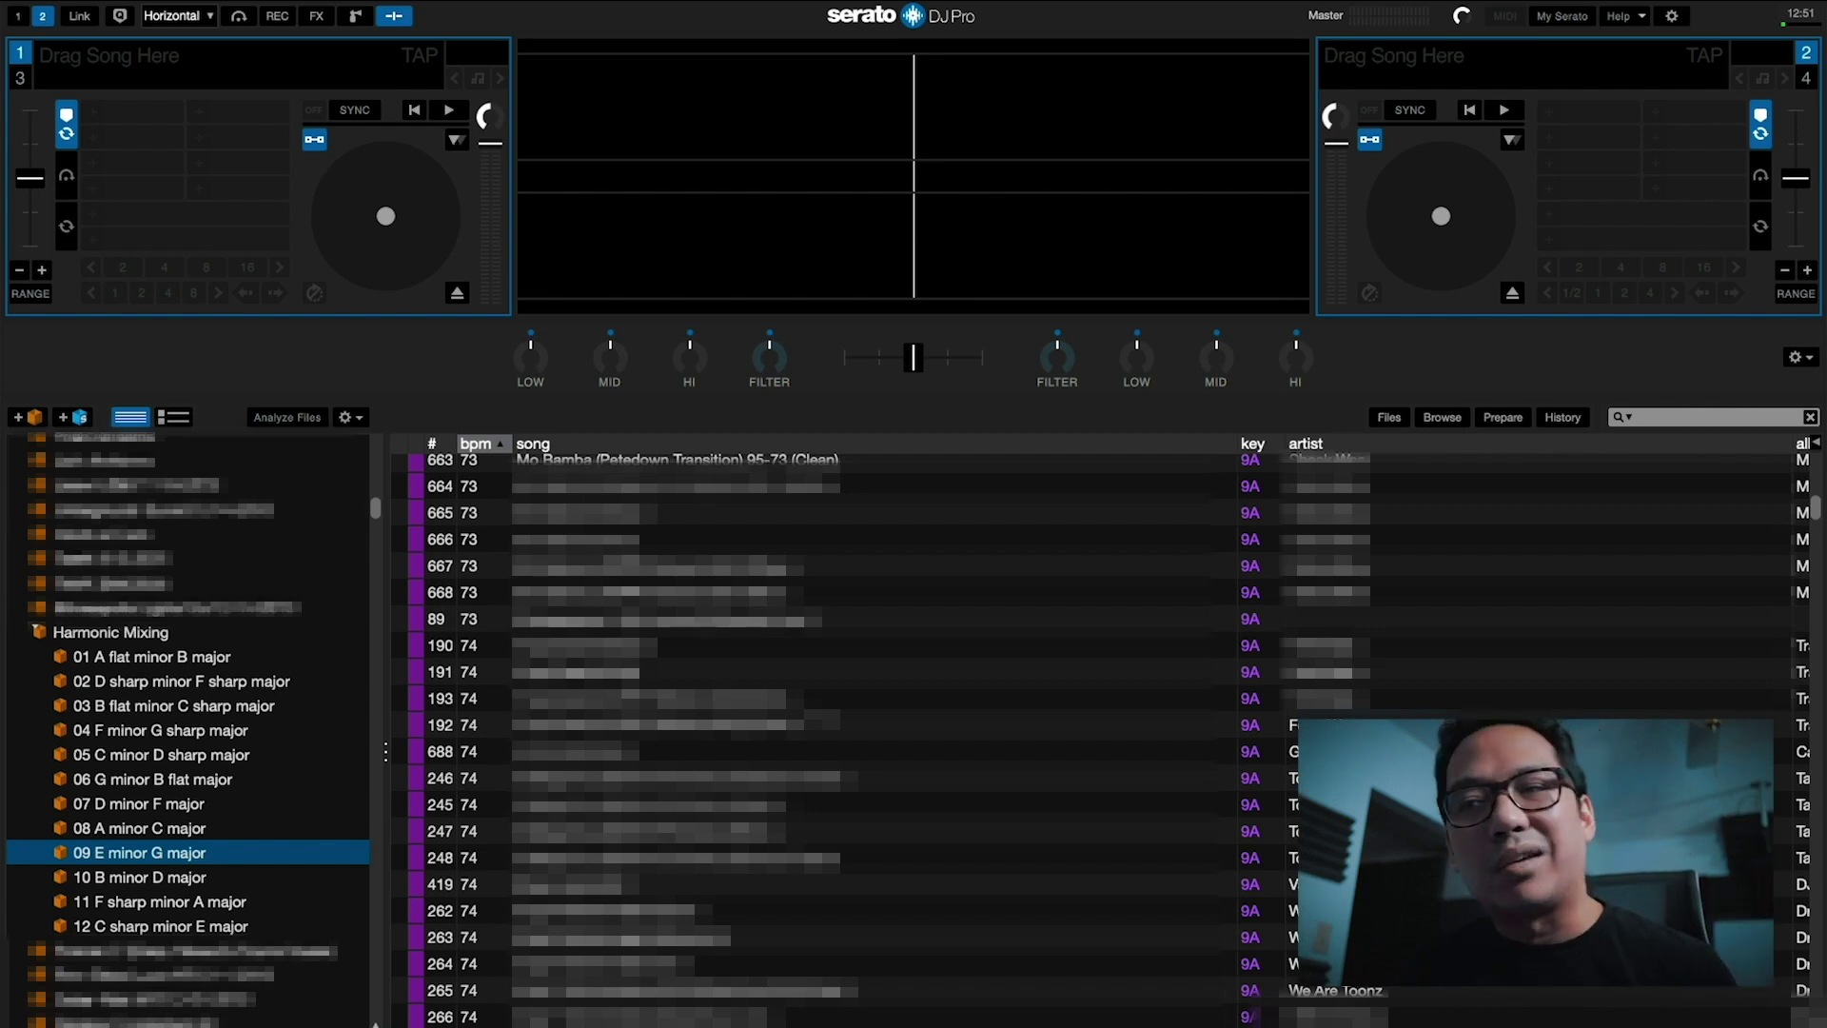
{"action": "scroll", "coordinate": [1094, 733], "scroll_direction": "down", "scroll_amount": 2}
{"action": "scroll", "coordinate": [1095, 732], "scroll_direction": "right", "scroll_amount": 2}
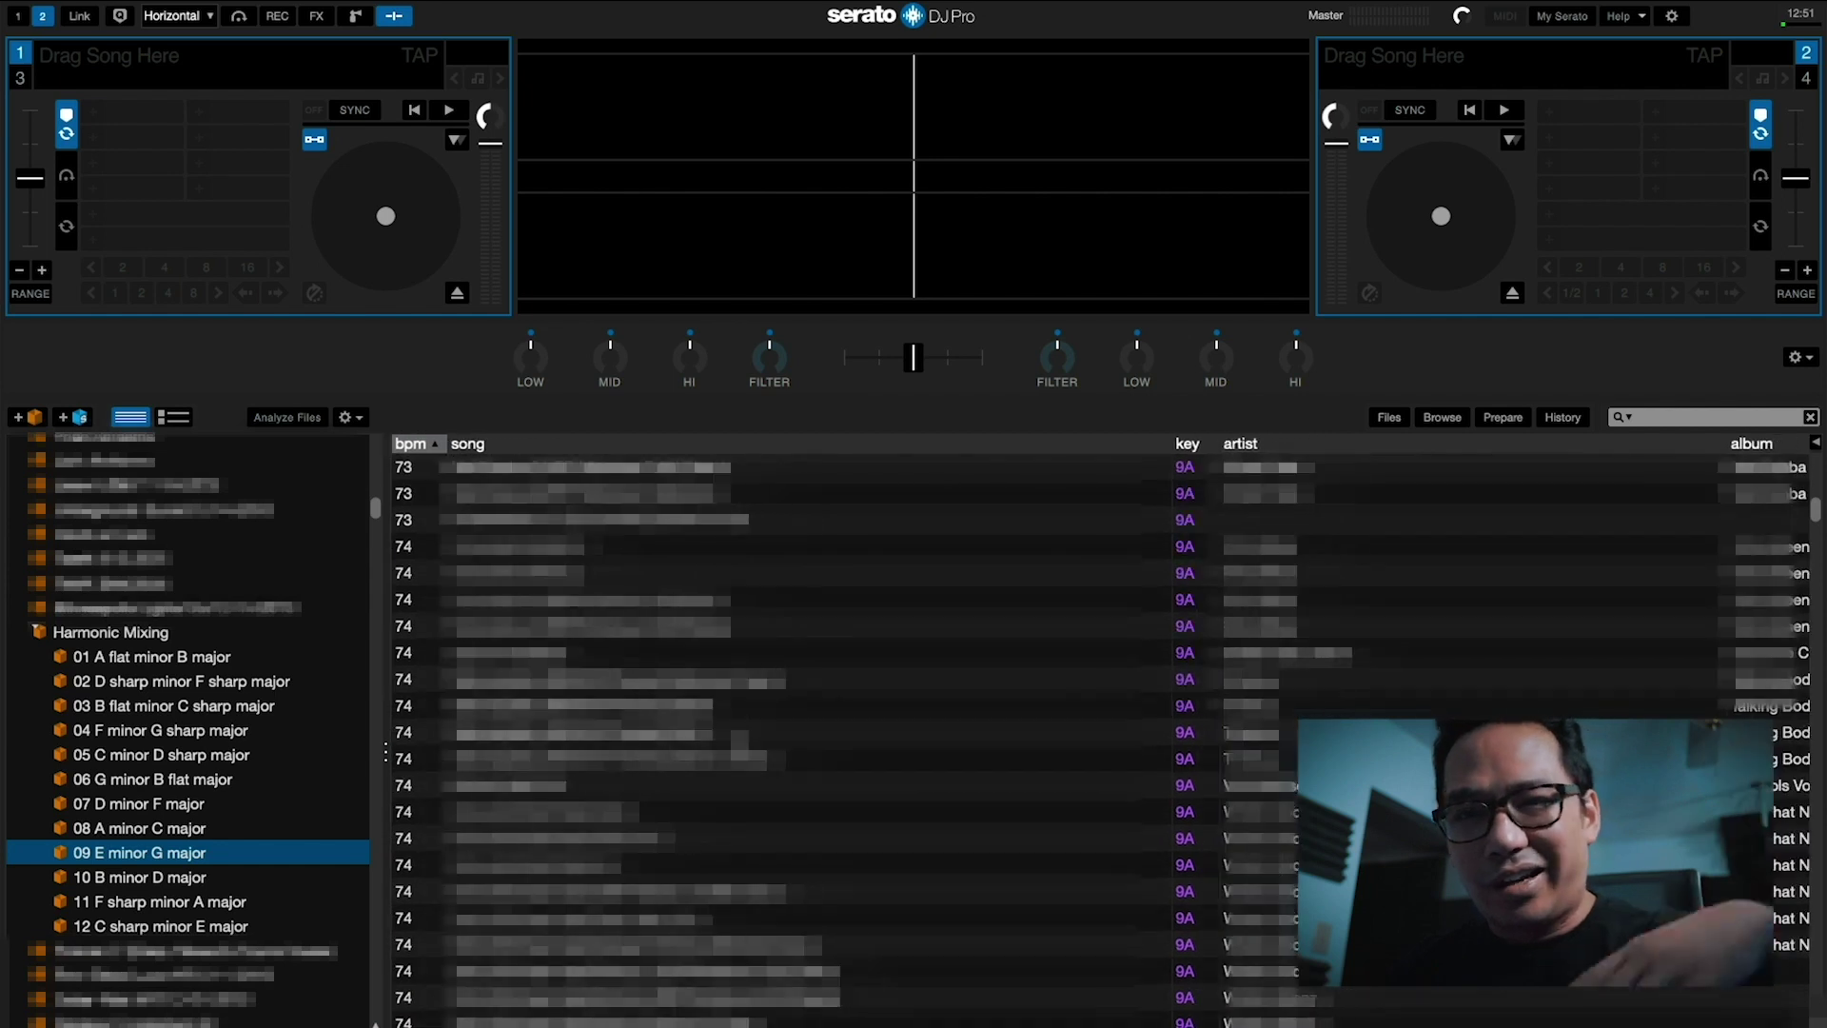
{"action": "scroll", "coordinate": [1095, 733], "scroll_direction": "up", "scroll_amount": 2}
{"action": "scroll", "coordinate": [1094, 733], "scroll_direction": "left", "scroll_amount": 2}
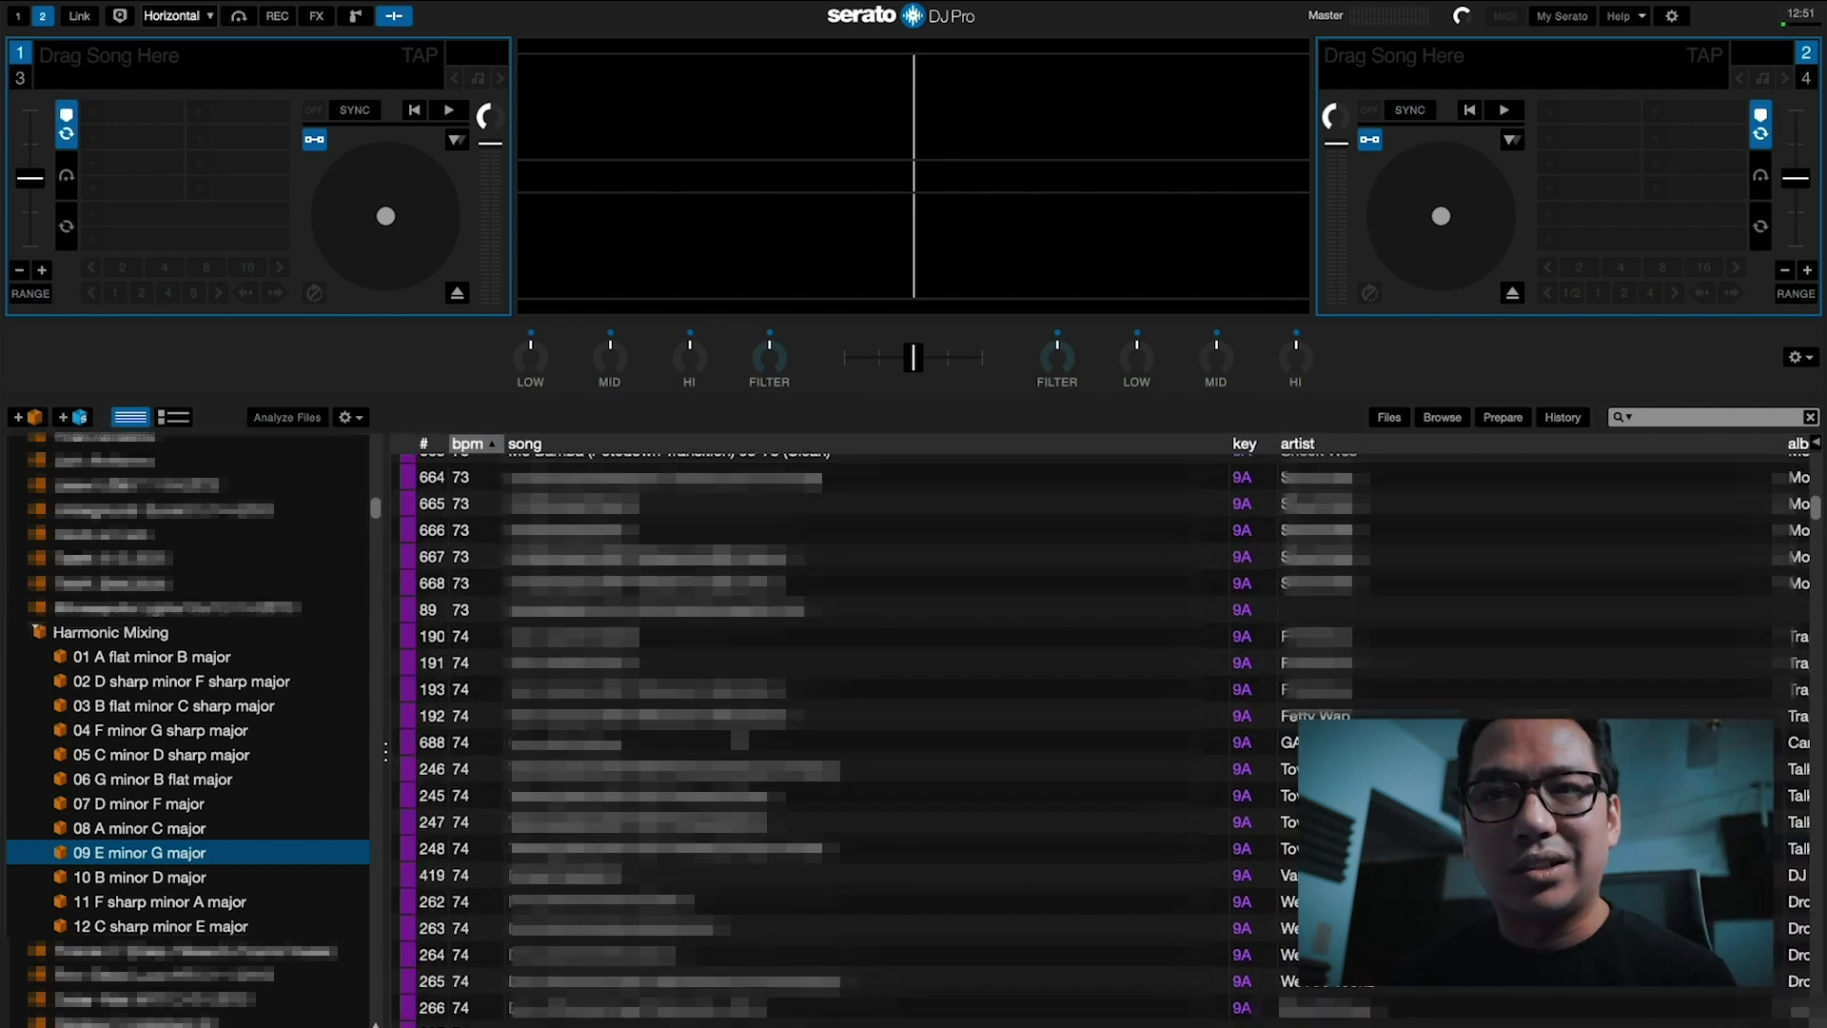
Load What A Girl Wants from the 08 A minor C major crate onto deck 1
{"action": "left_click", "coordinate": [120, 830]}
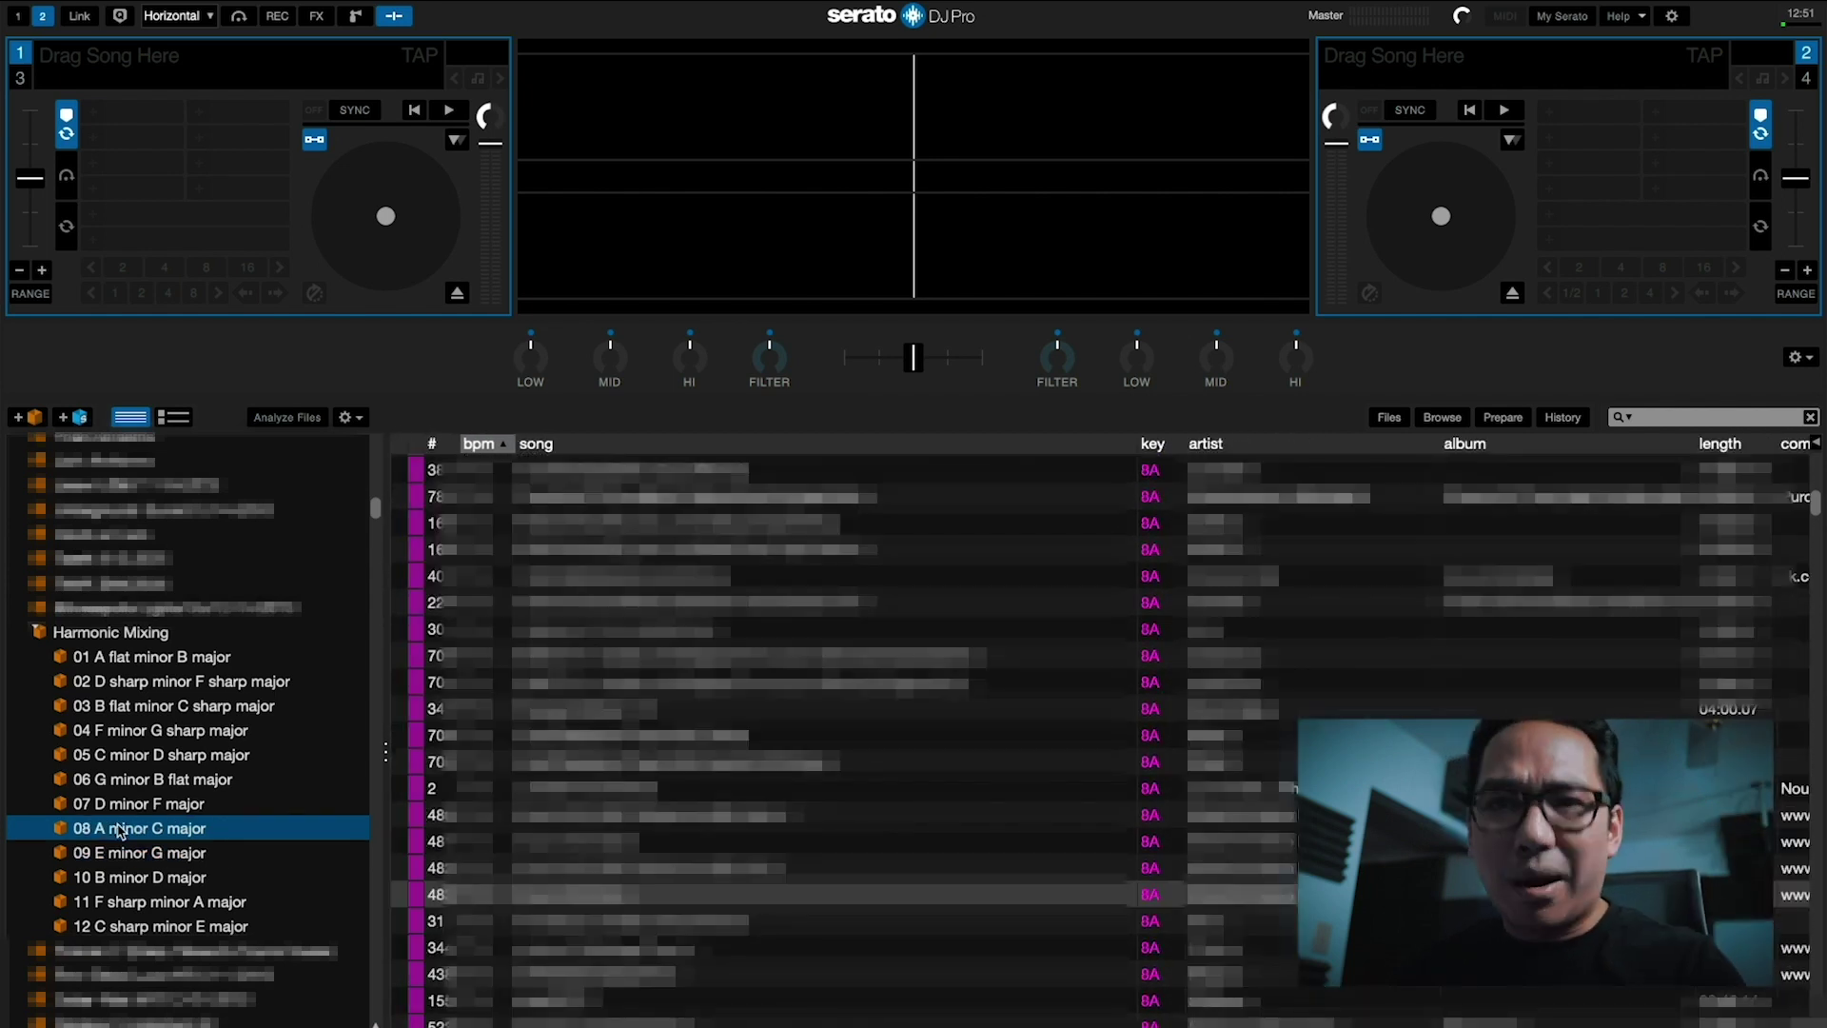
{"action": "scroll", "coordinate": [861, 754], "scroll_direction": "down", "scroll_amount": 3}
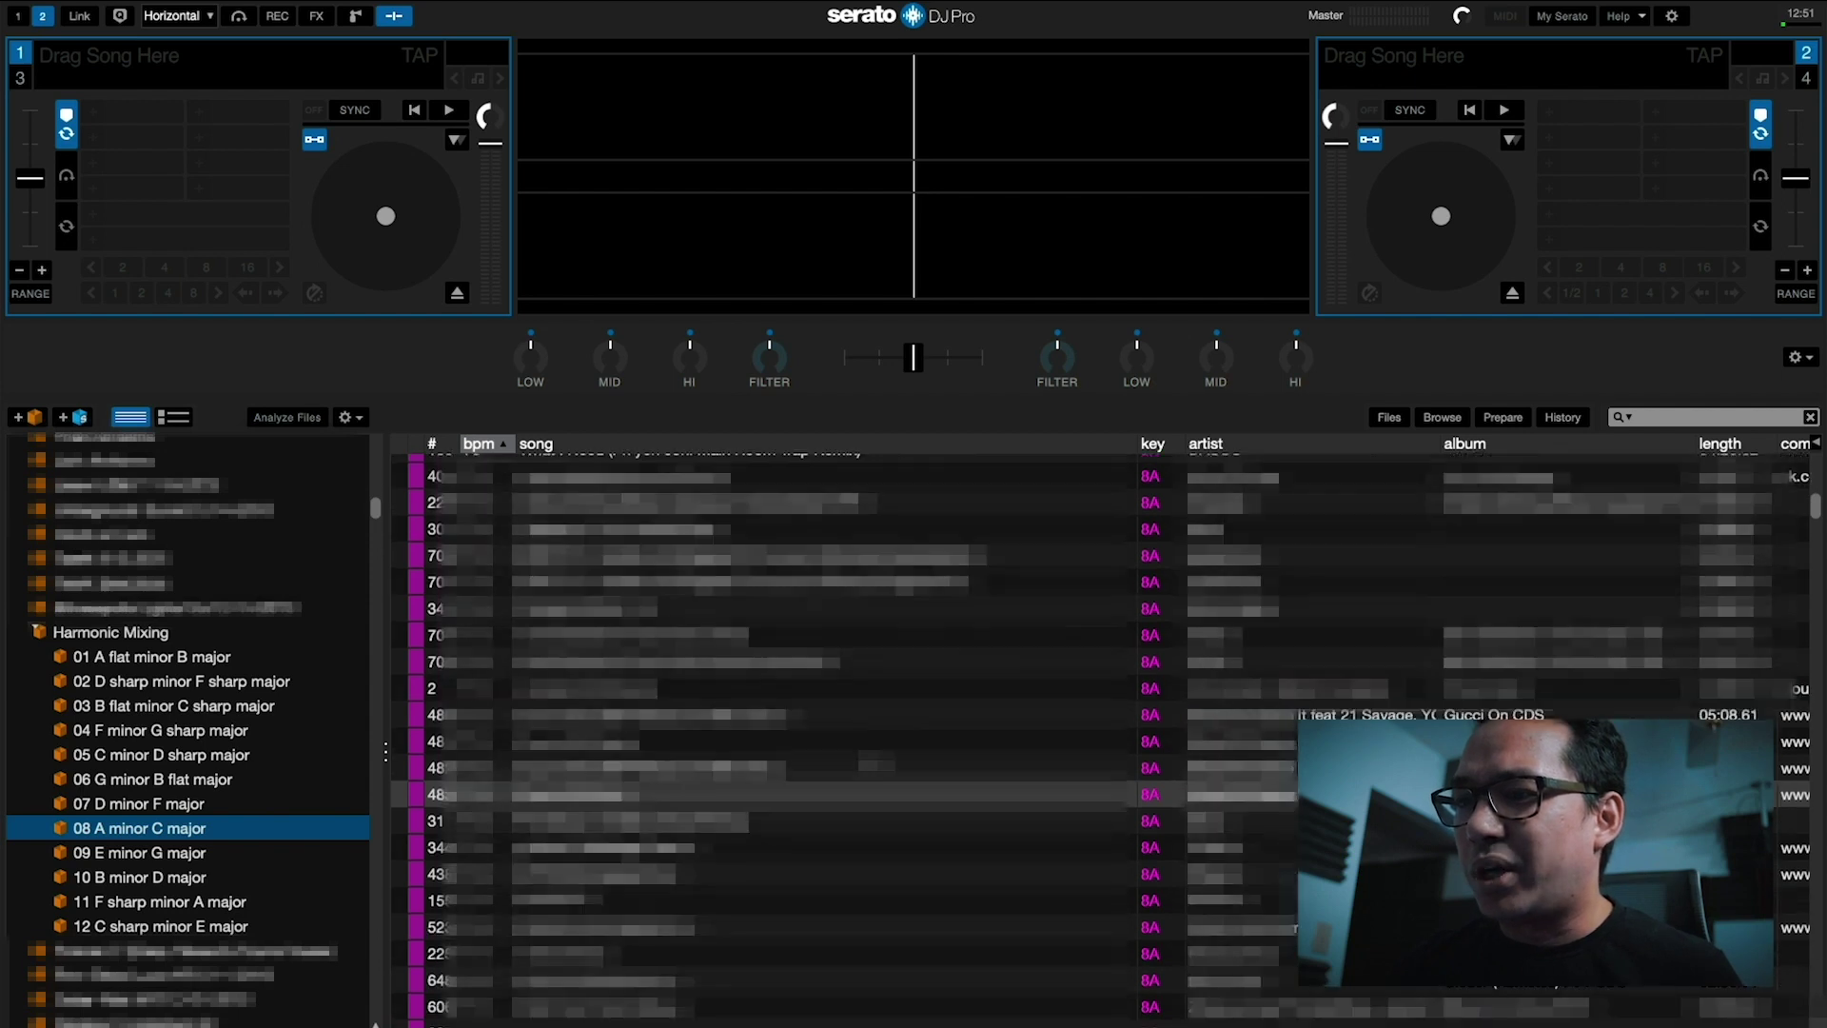
{"action": "scroll", "coordinate": [614, 751], "scroll_direction": "down", "scroll_amount": 6}
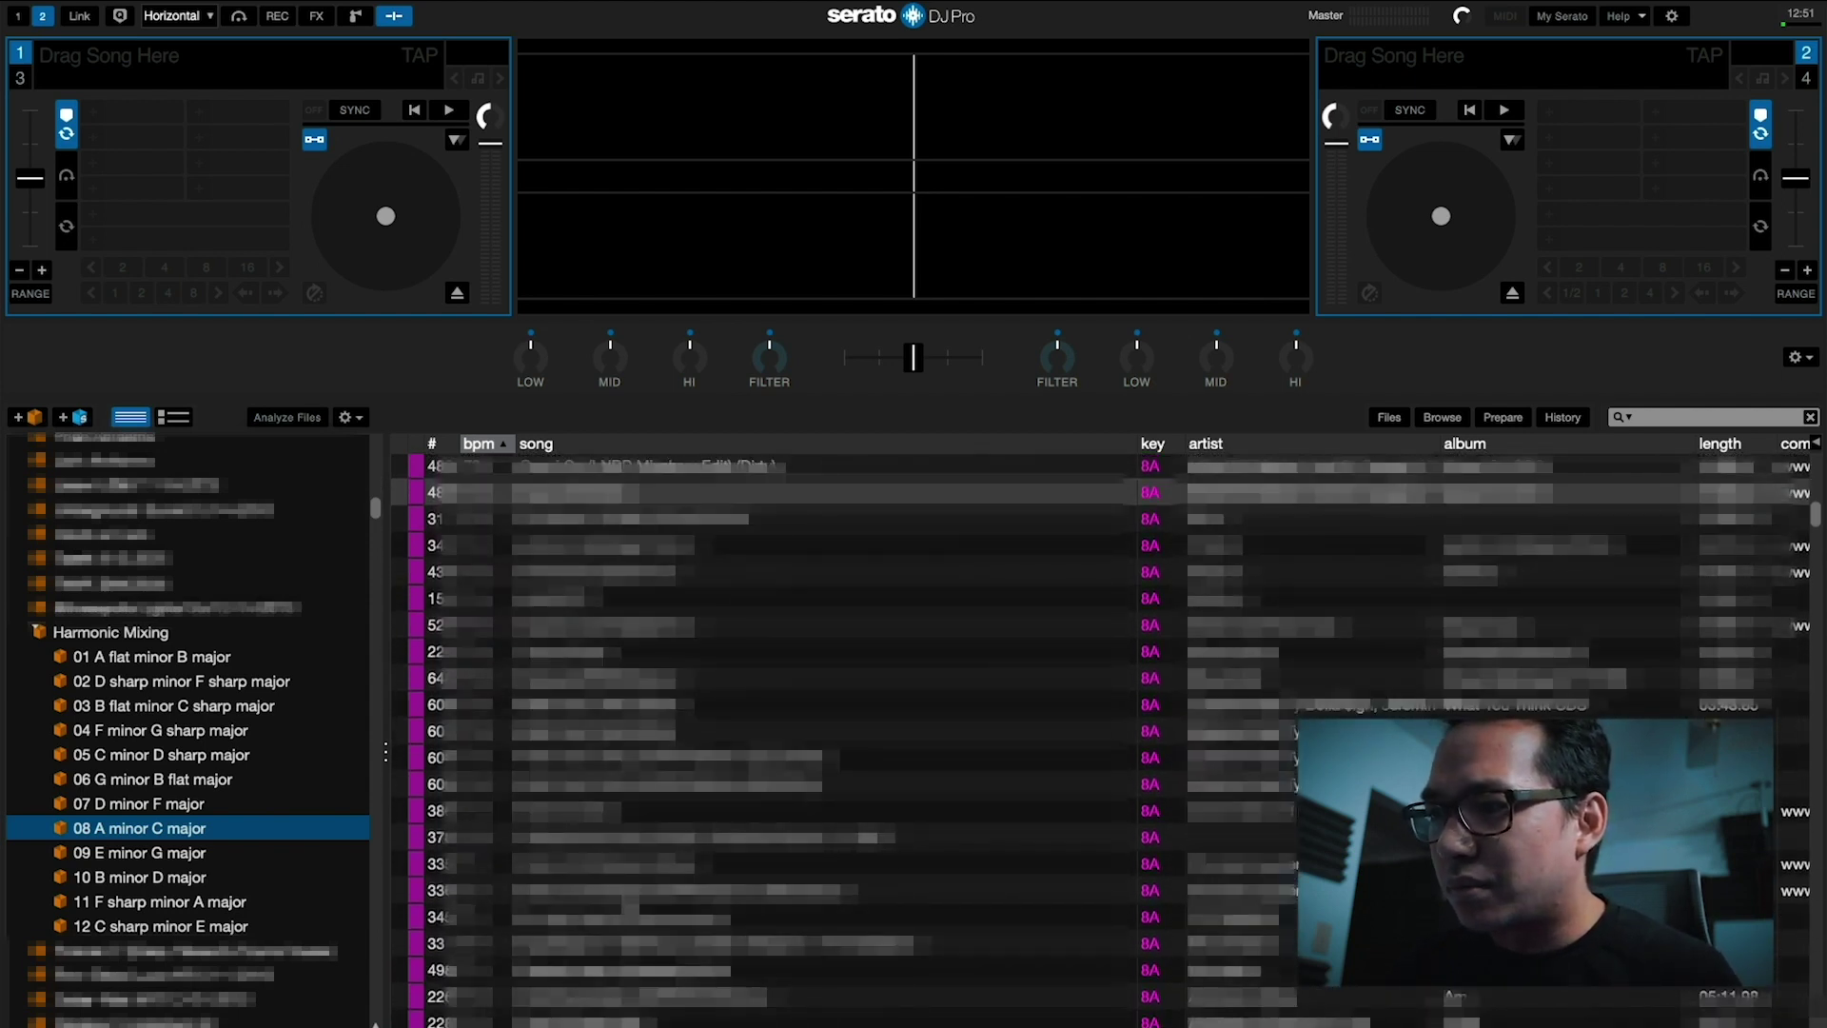
{"action": "left_click", "coordinate": [629, 899]}
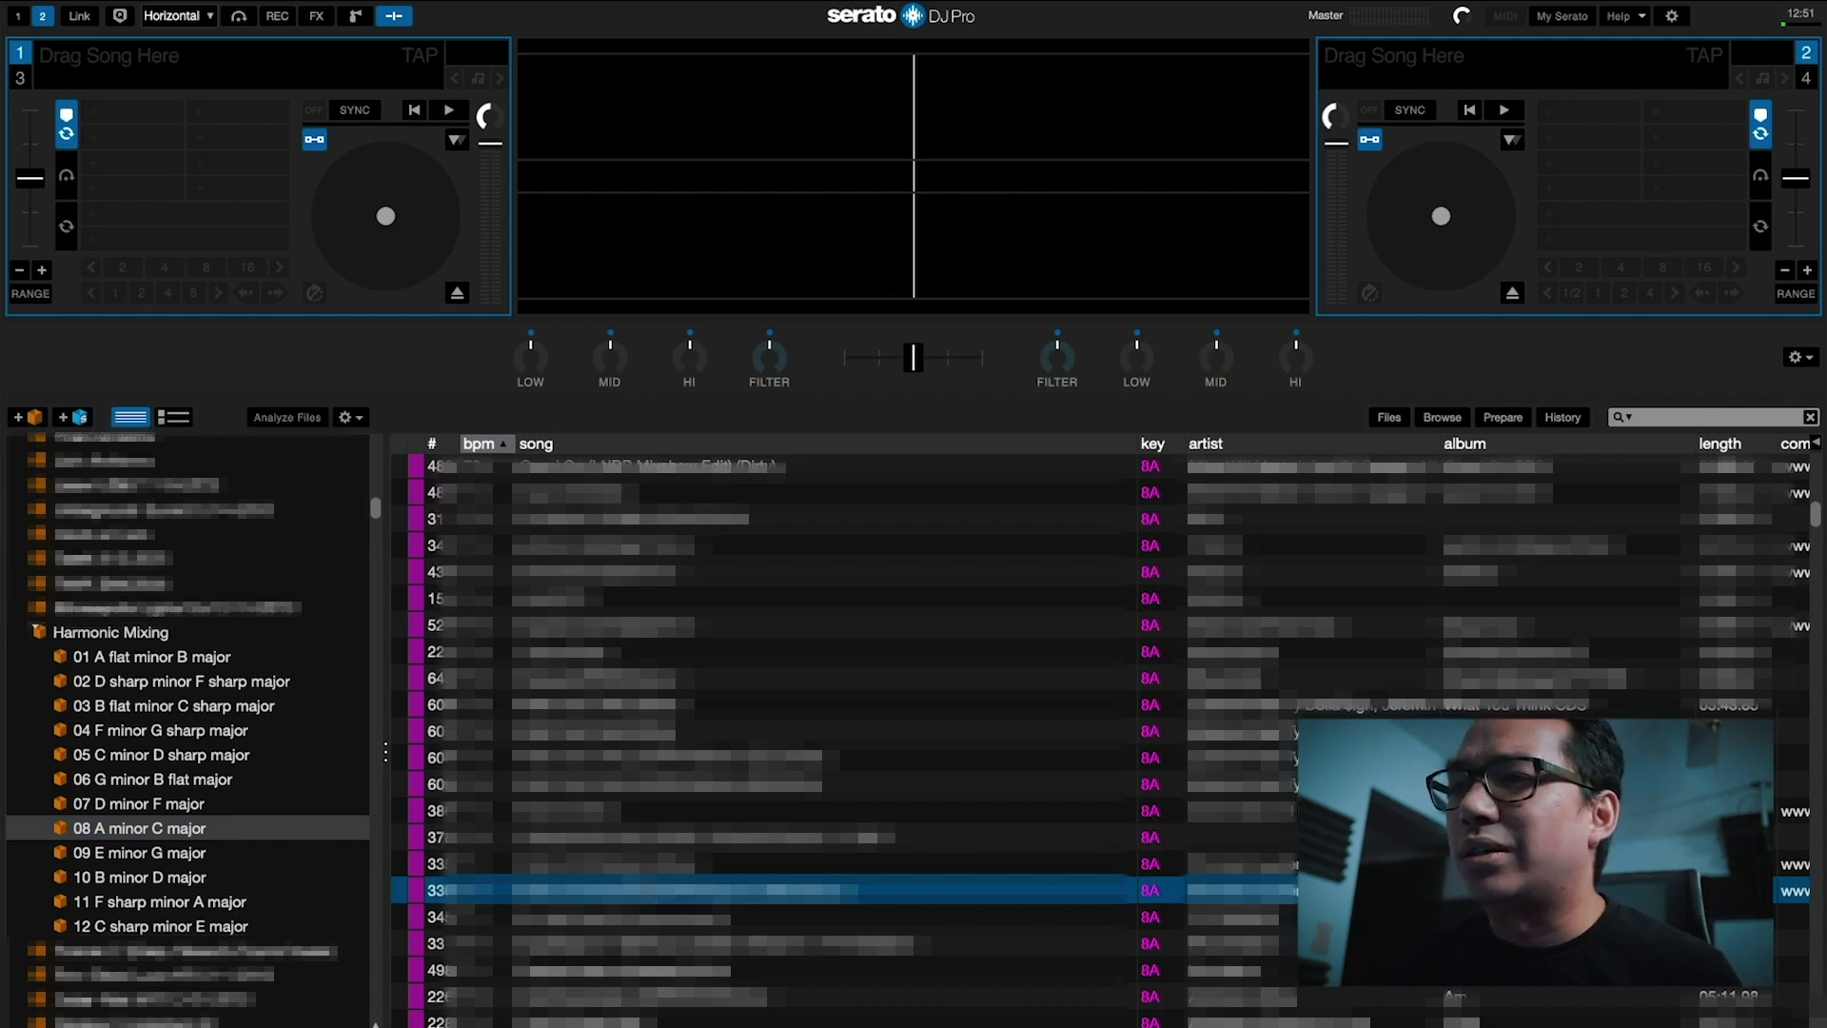
{"action": "left_click_drag", "start_coordinate": [628, 890], "coordinate": [314, 188]}
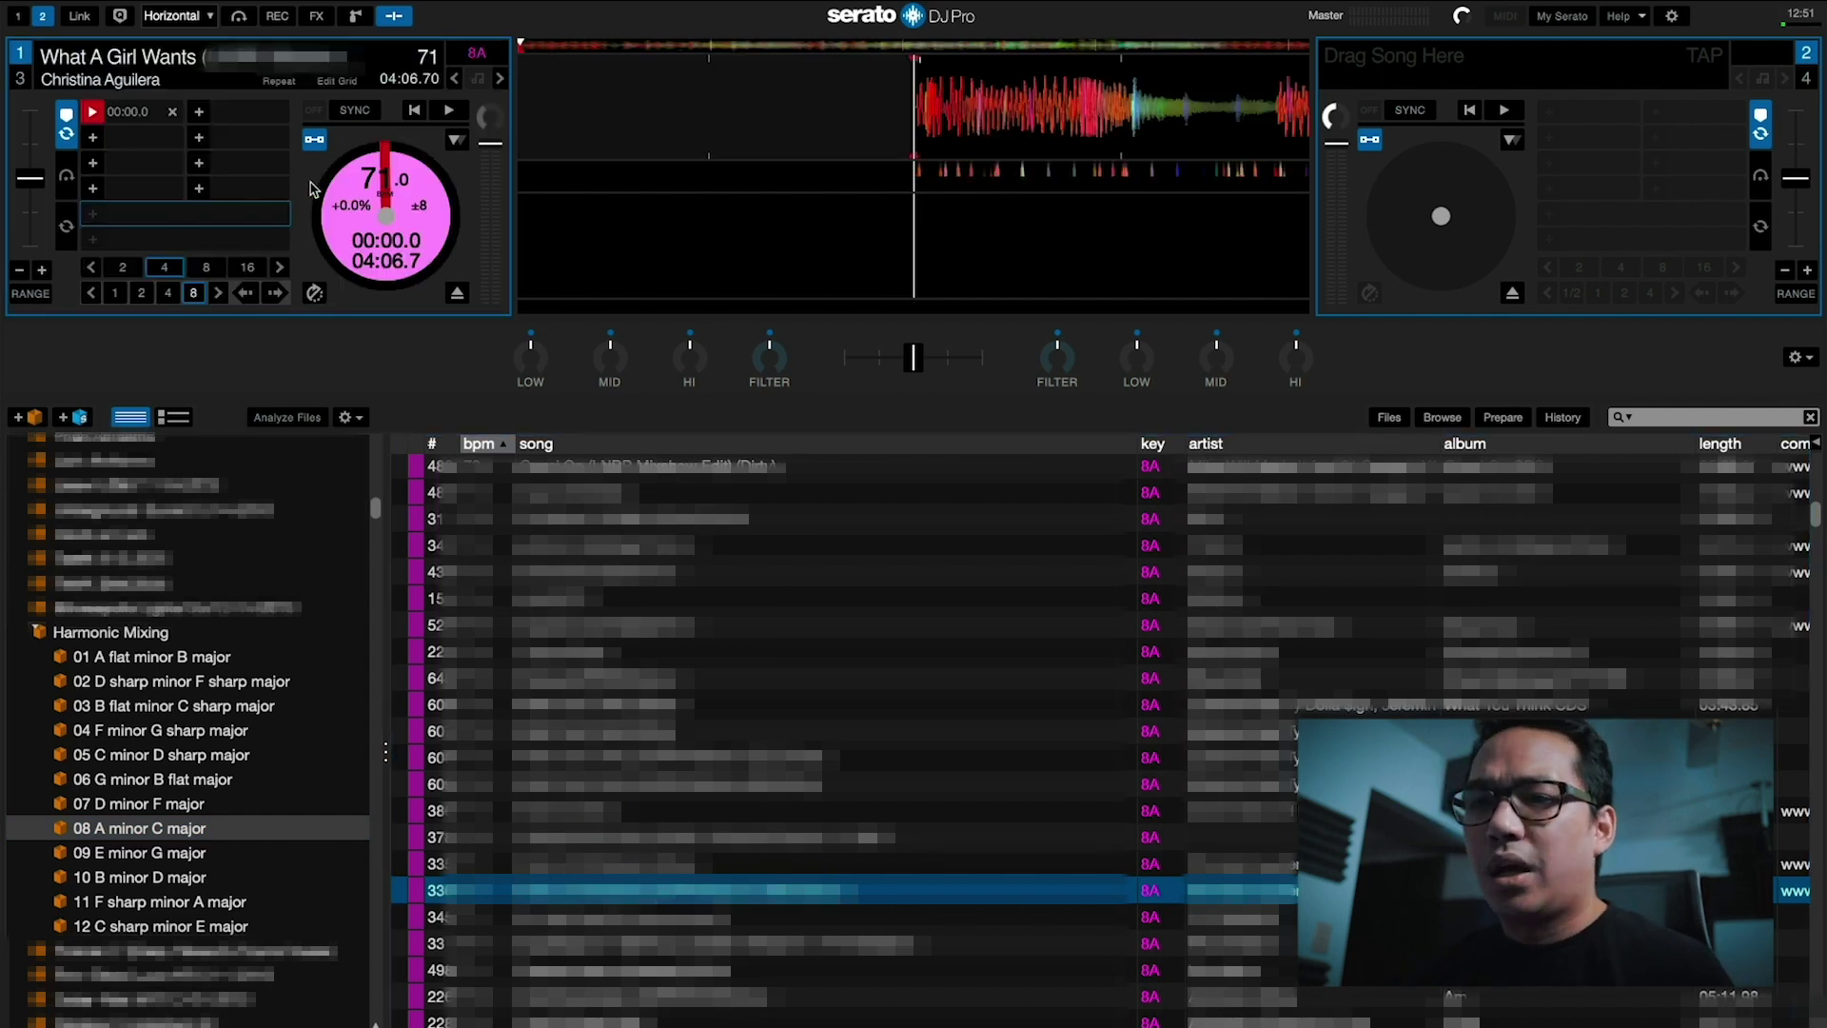
Show the 10 B minor D major crate, select the 71 bpm 10A track, and open the prepare list
{"action": "left_click", "coordinate": [158, 881]}
{"action": "scroll", "coordinate": [952, 733], "scroll_direction": "down", "scroll_amount": 8}
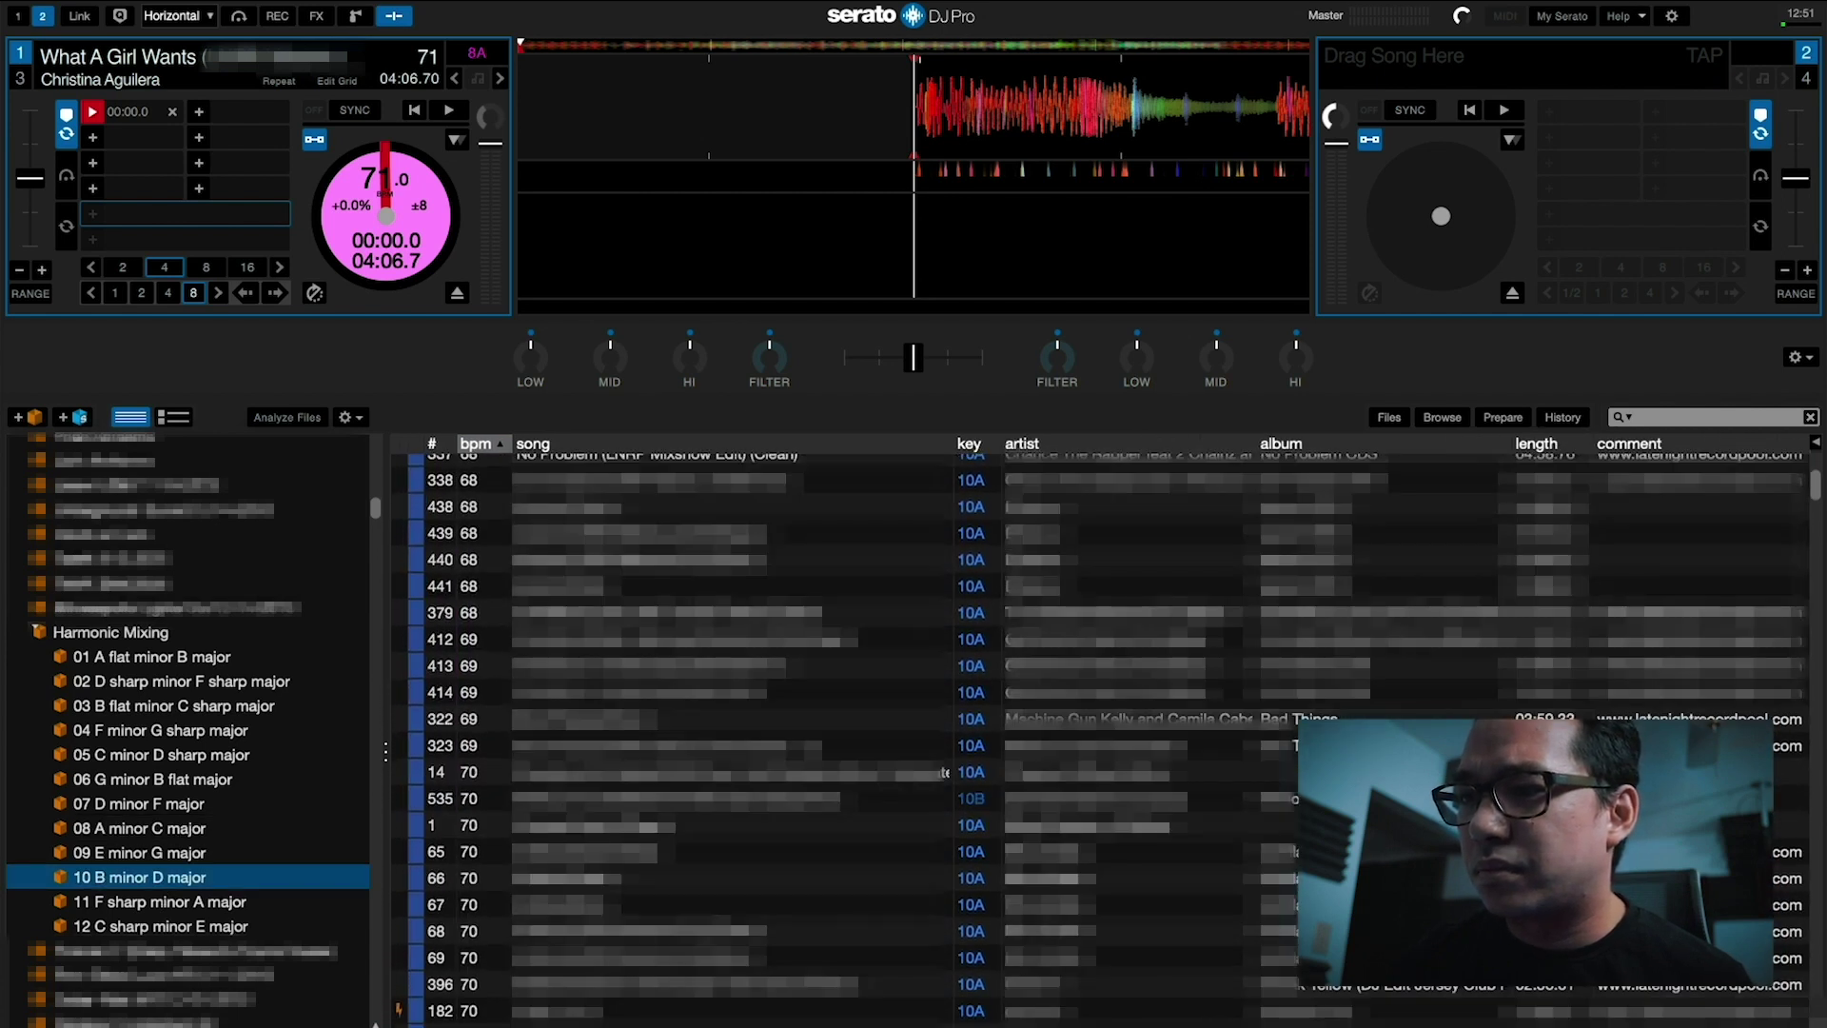
{"action": "scroll", "coordinate": [385, 752], "scroll_direction": "down", "scroll_amount": 4}
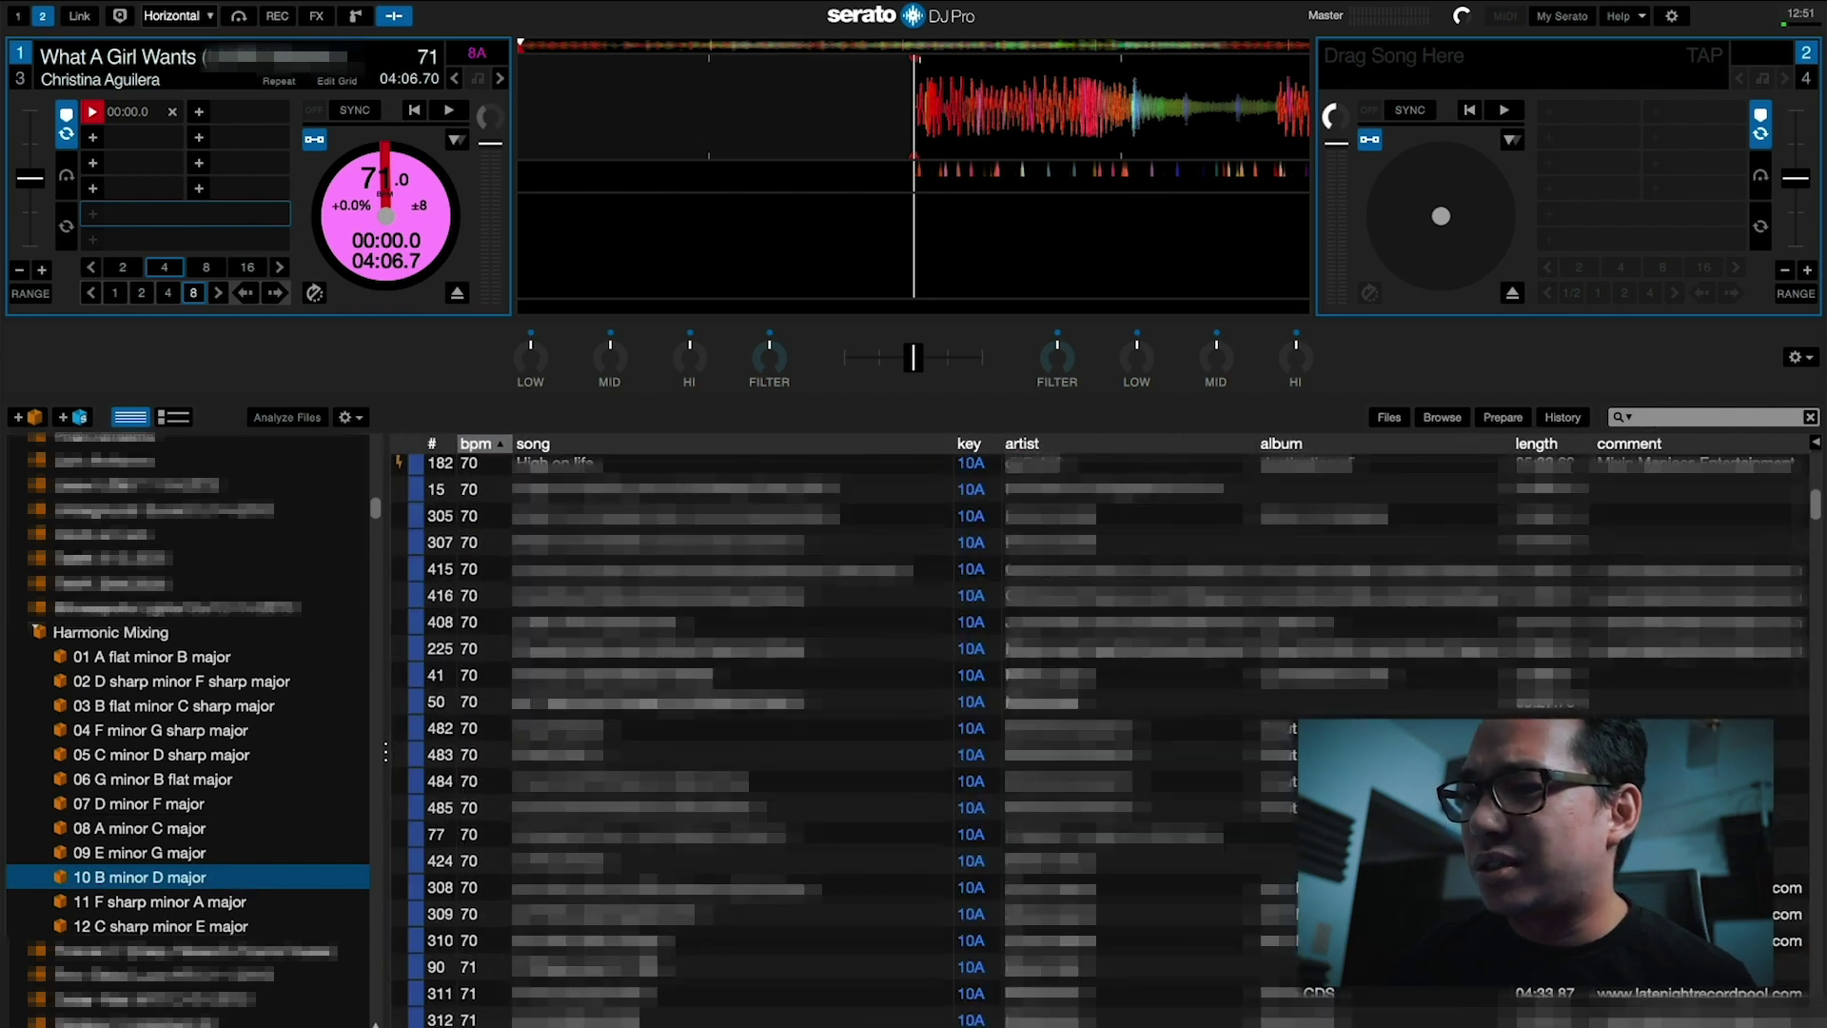
{"action": "scroll", "coordinate": [385, 754], "scroll_direction": "left", "scroll_amount": 1}
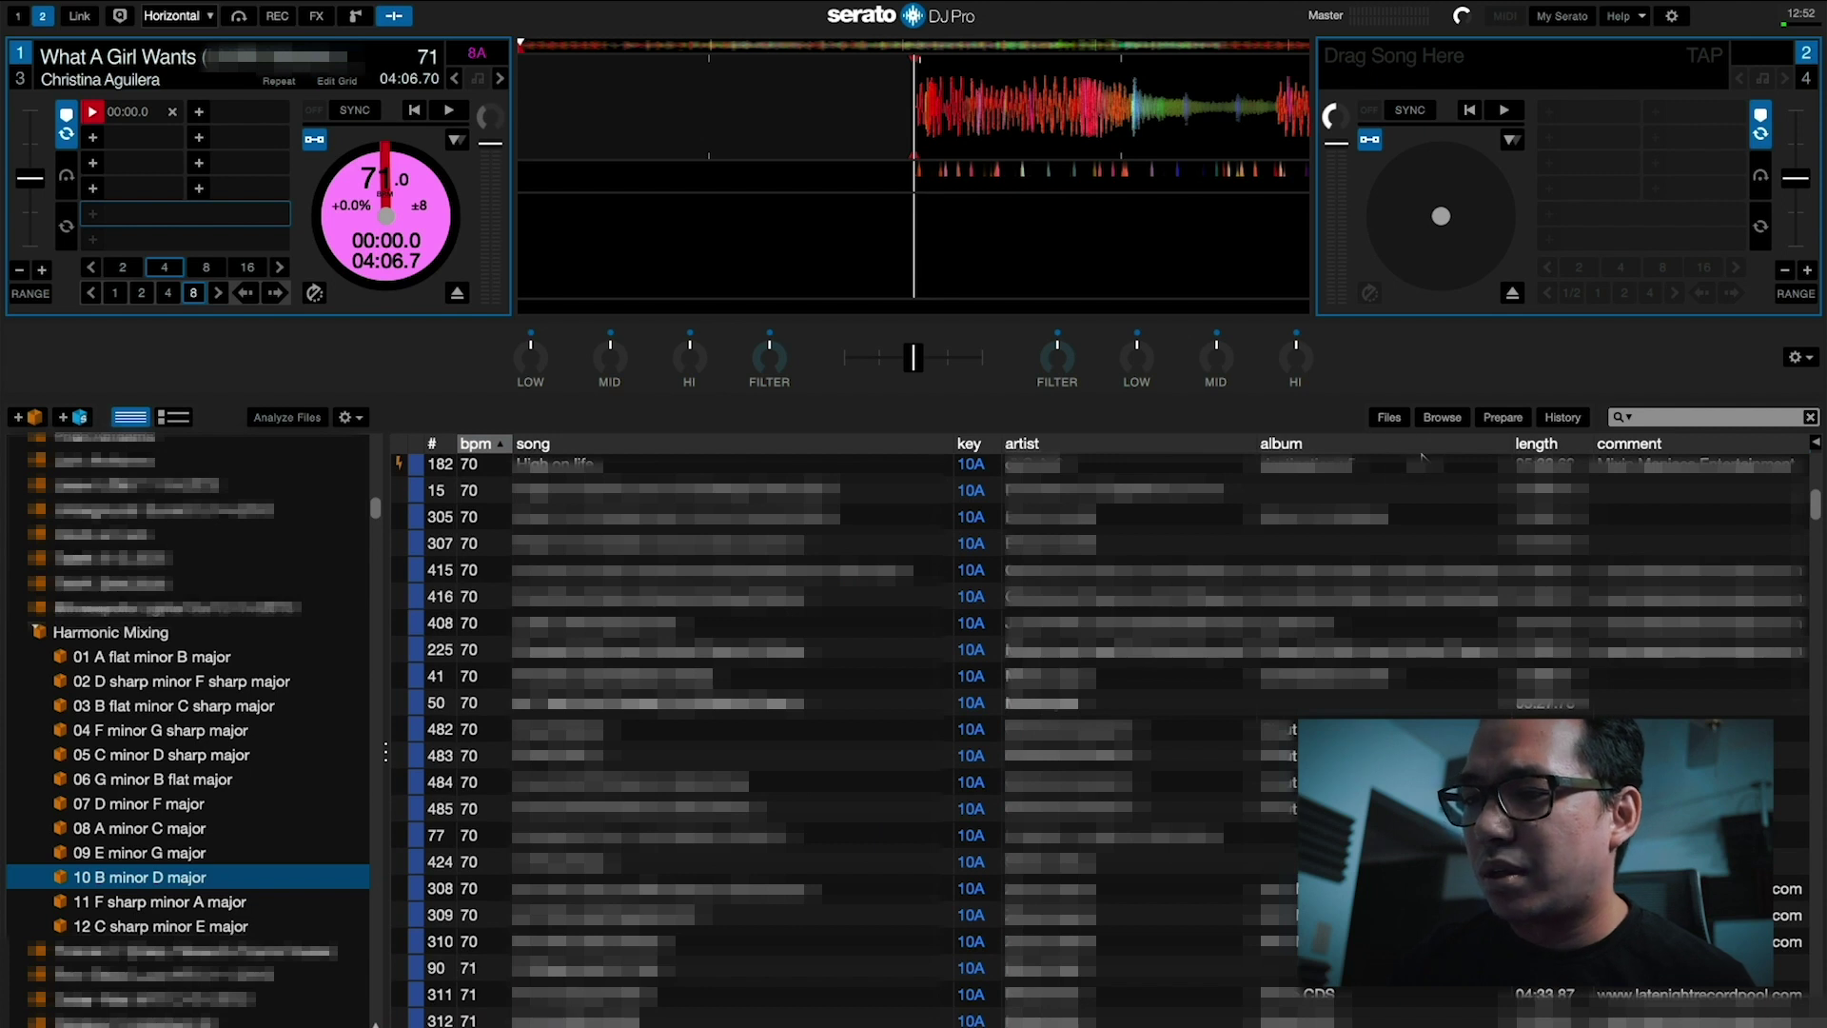
{"action": "left_click", "coordinate": [590, 994]}
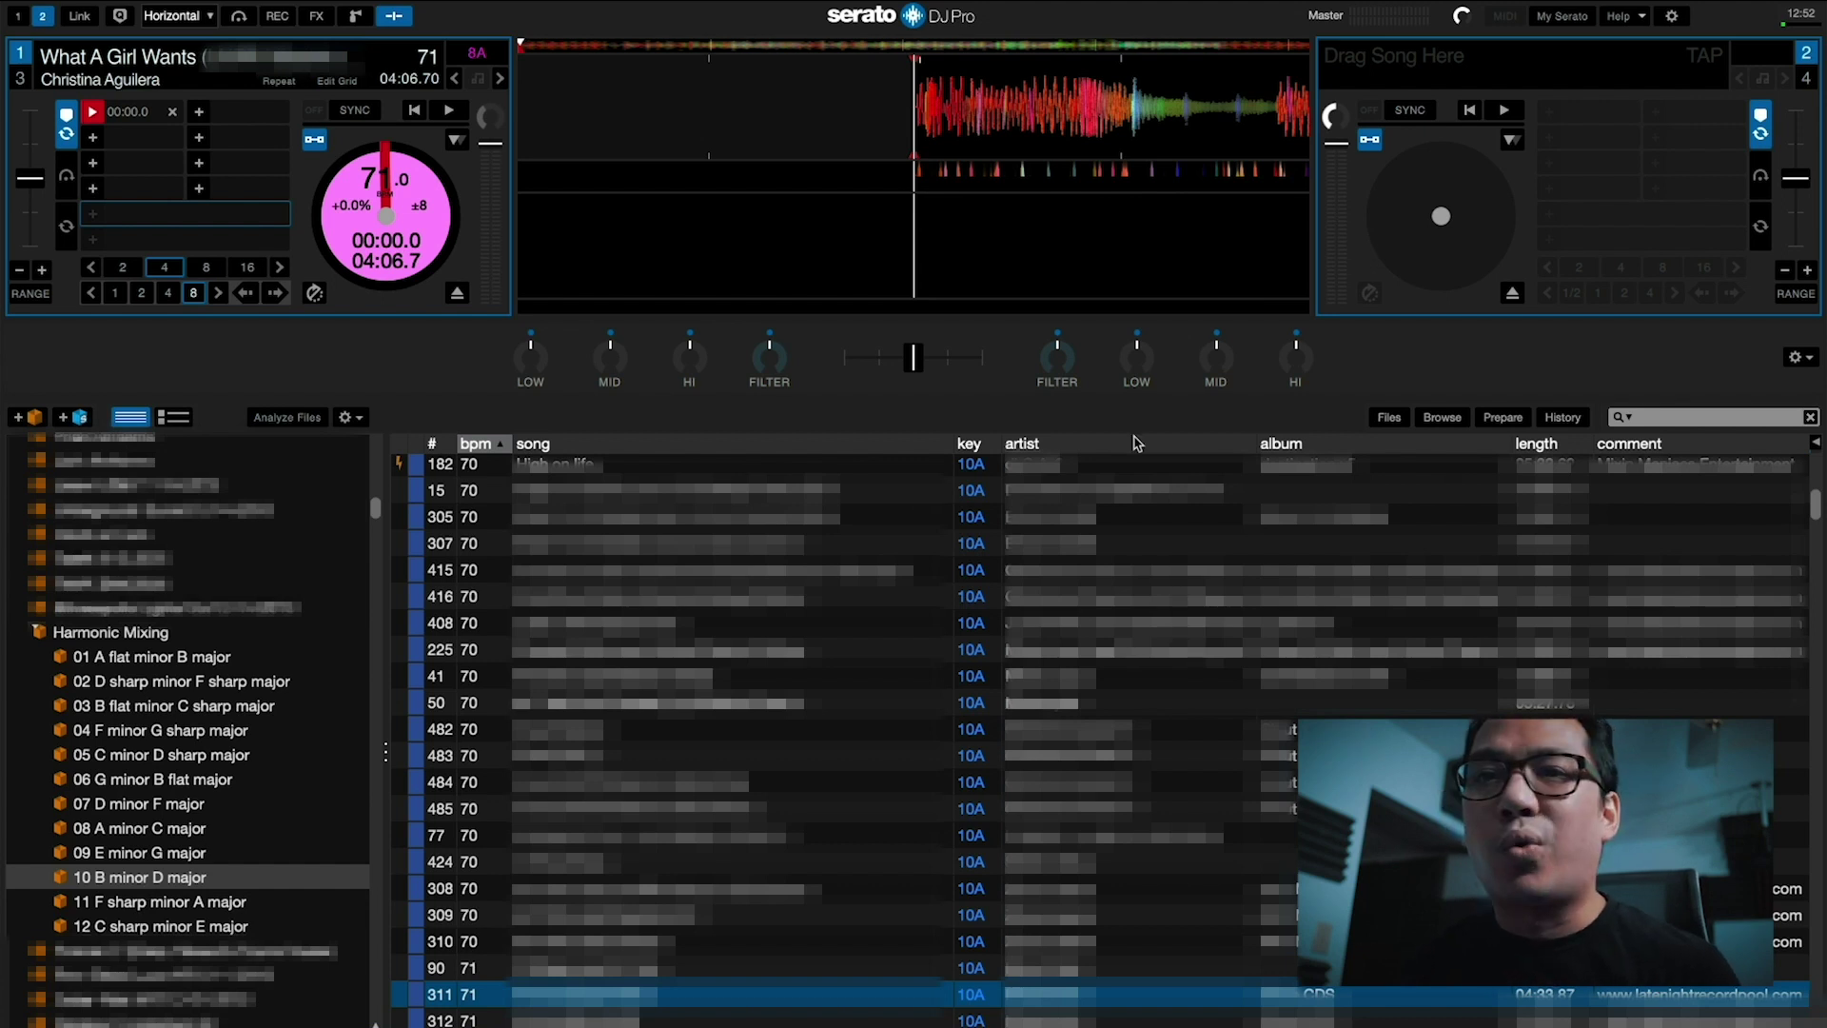
{"action": "left_click", "coordinate": [1505, 419]}
Add Alone (Original Mix) and the 9A Mo Bamba remix to the Prepare list
{"action": "key", "text": "Down"}
{"action": "key", "text": "Down"}
{"action": "key", "text": "Down"}
{"action": "key", "text": "Down"}
{"action": "key", "text": "Down"}
{"action": "key", "text": "Down"}
{"action": "key", "text": "Down"}
{"action": "key", "text": "Down"}
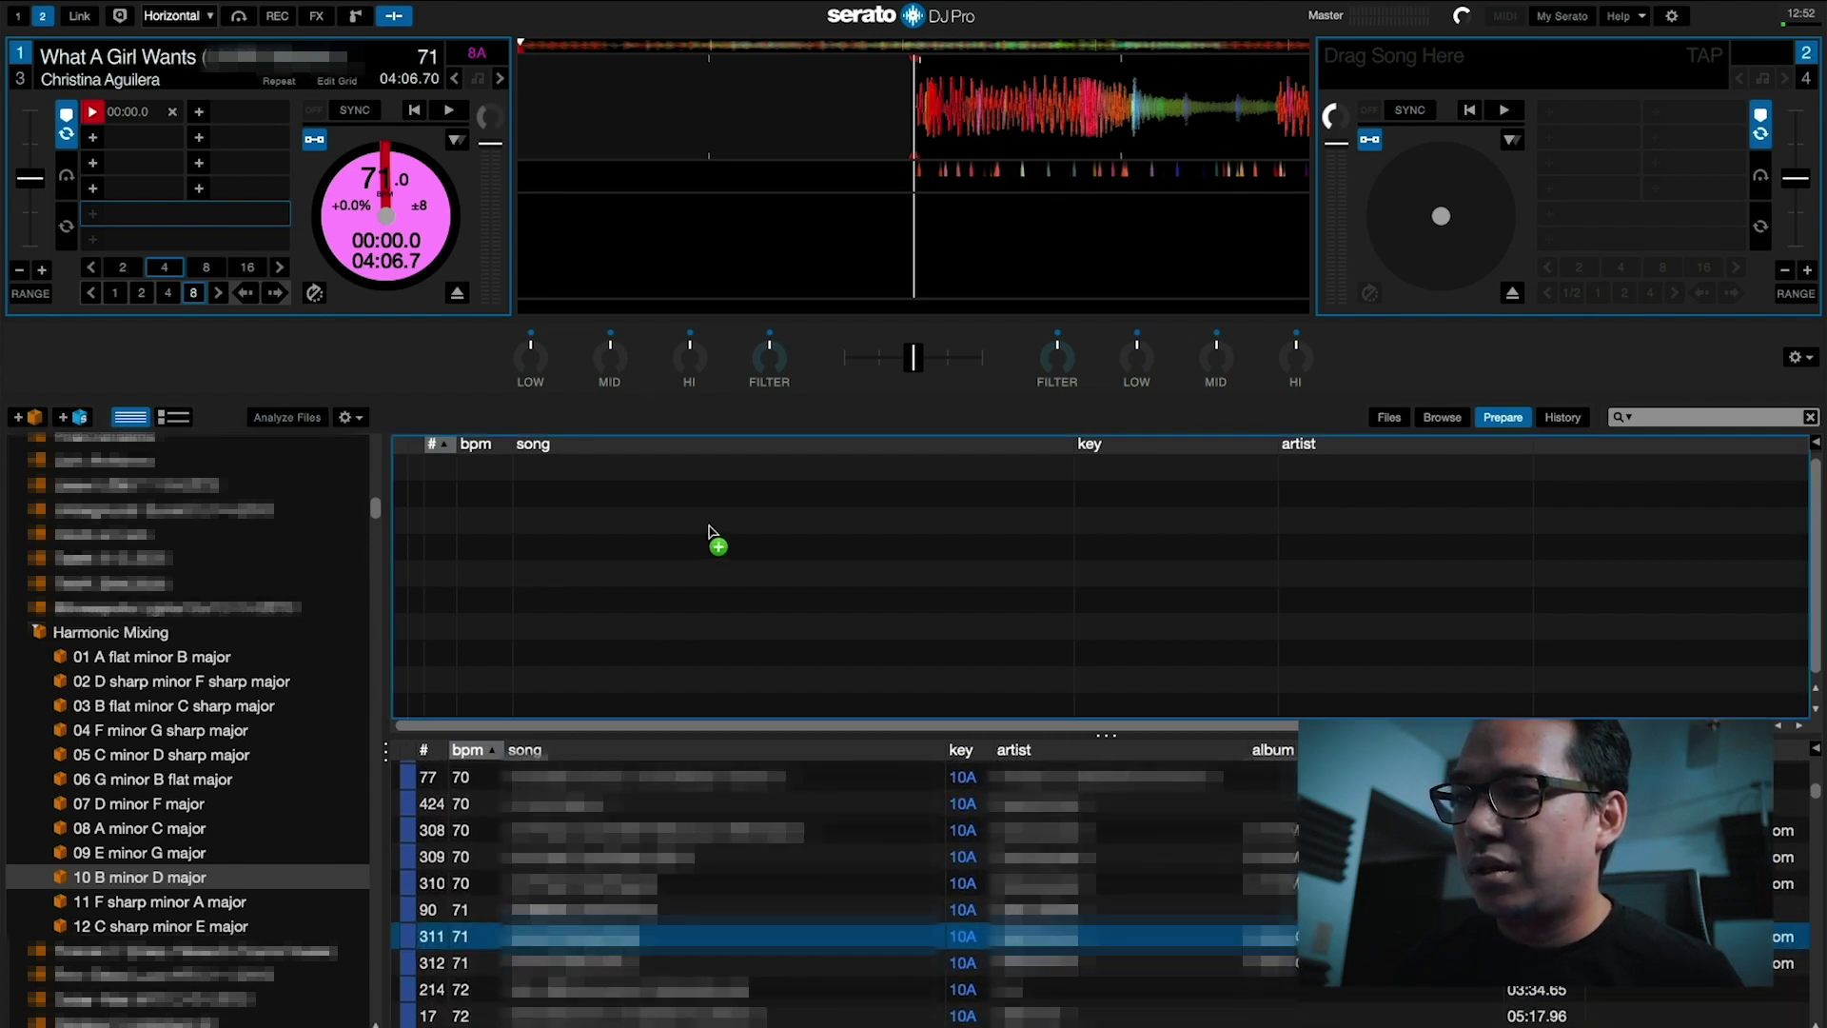
{"action": "key", "text": "ctrl+p"}
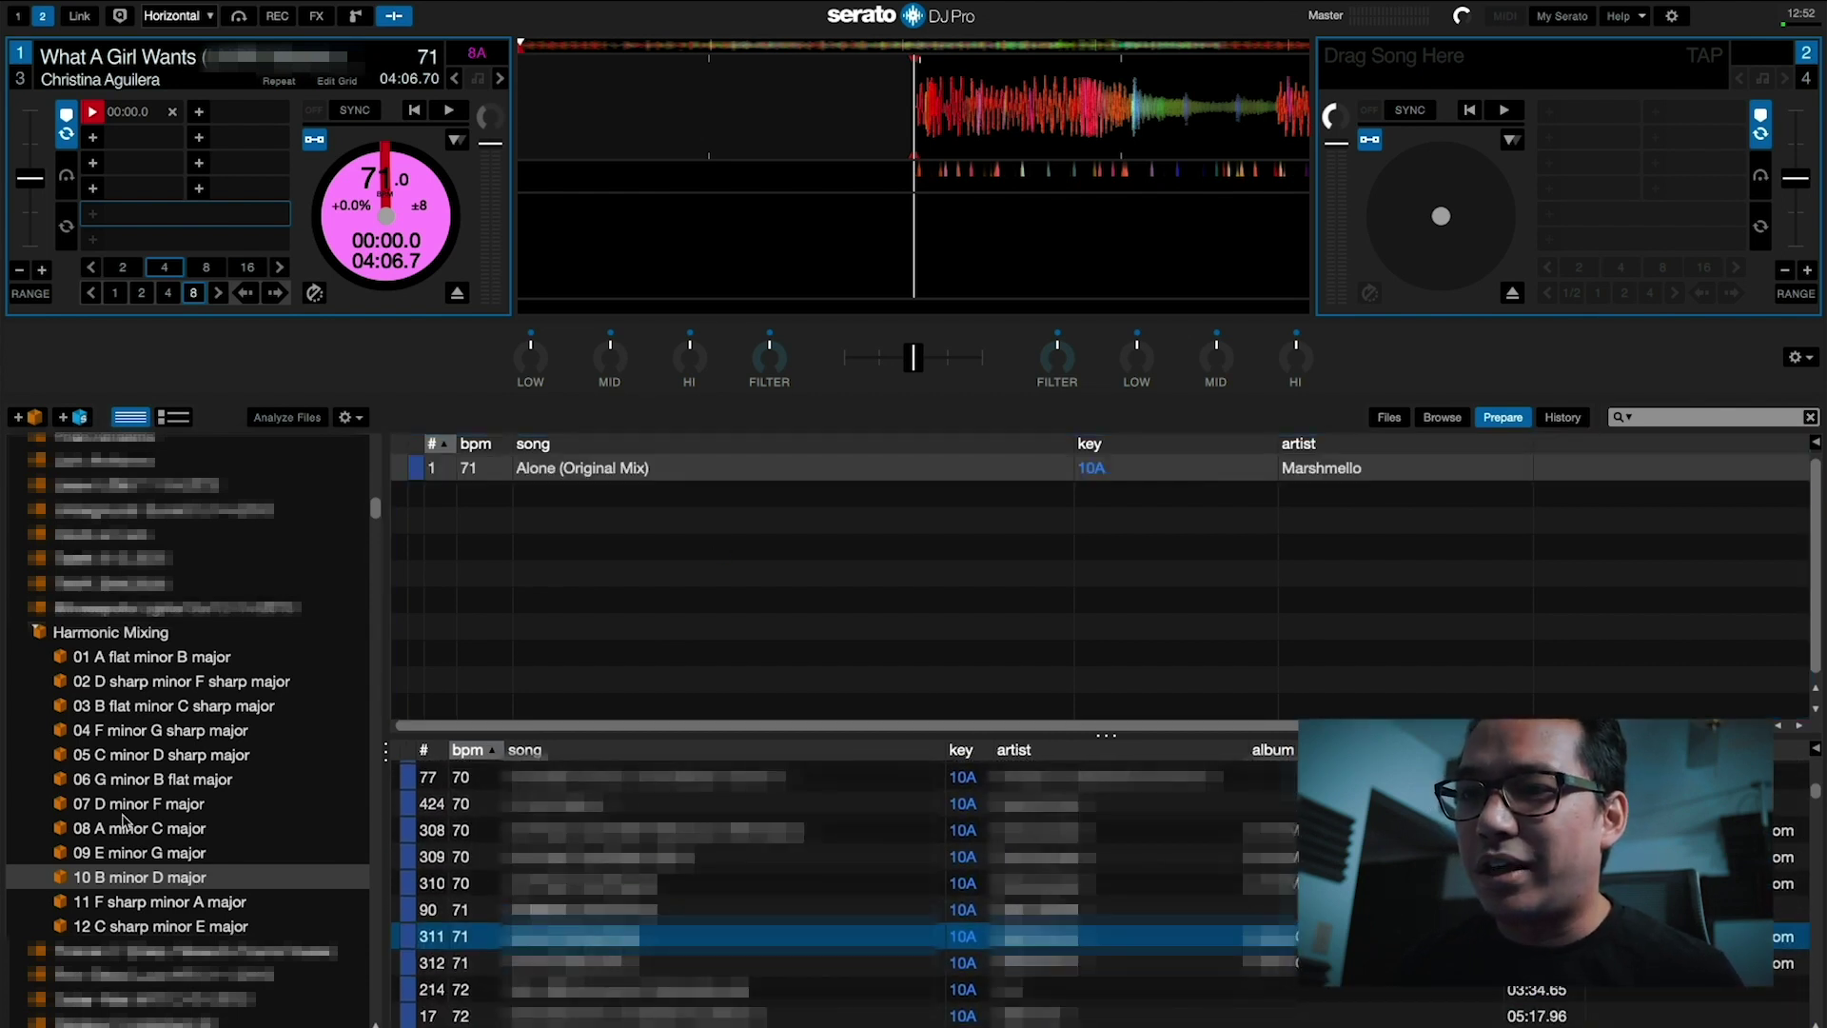
{"action": "left_click", "coordinate": [137, 838]}
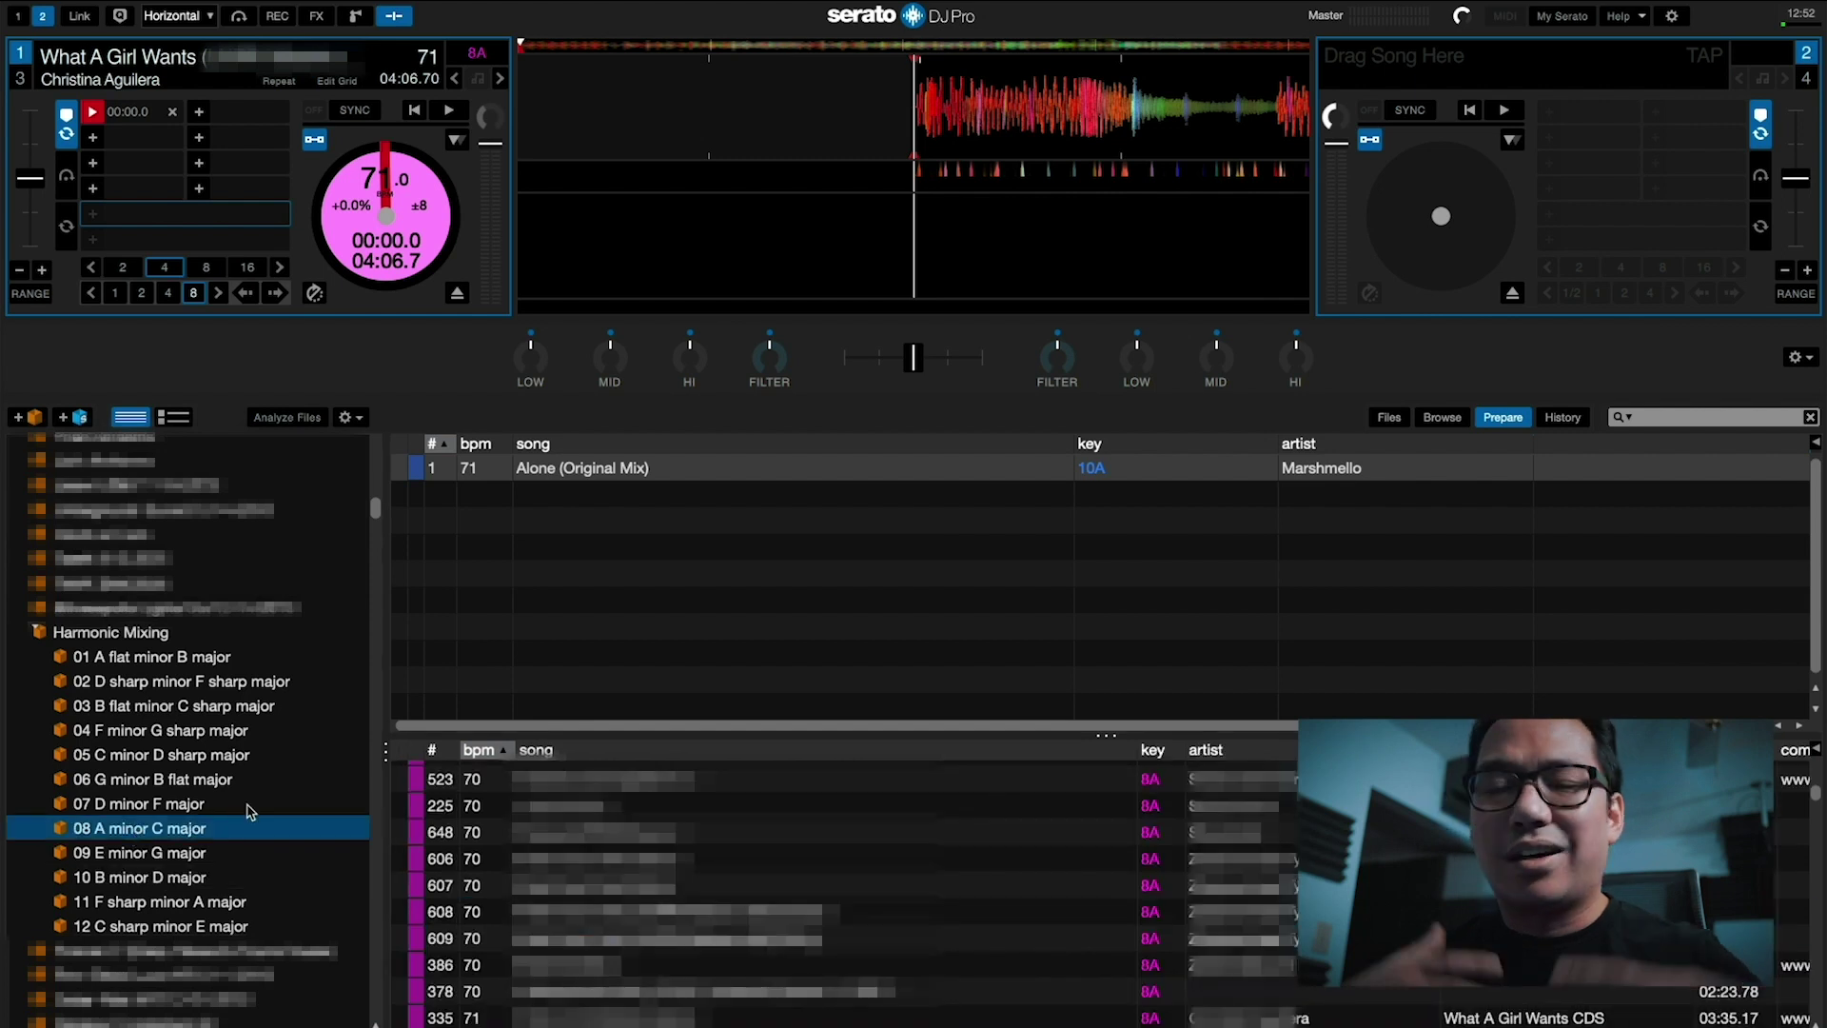
{"action": "left_click", "coordinate": [200, 854]}
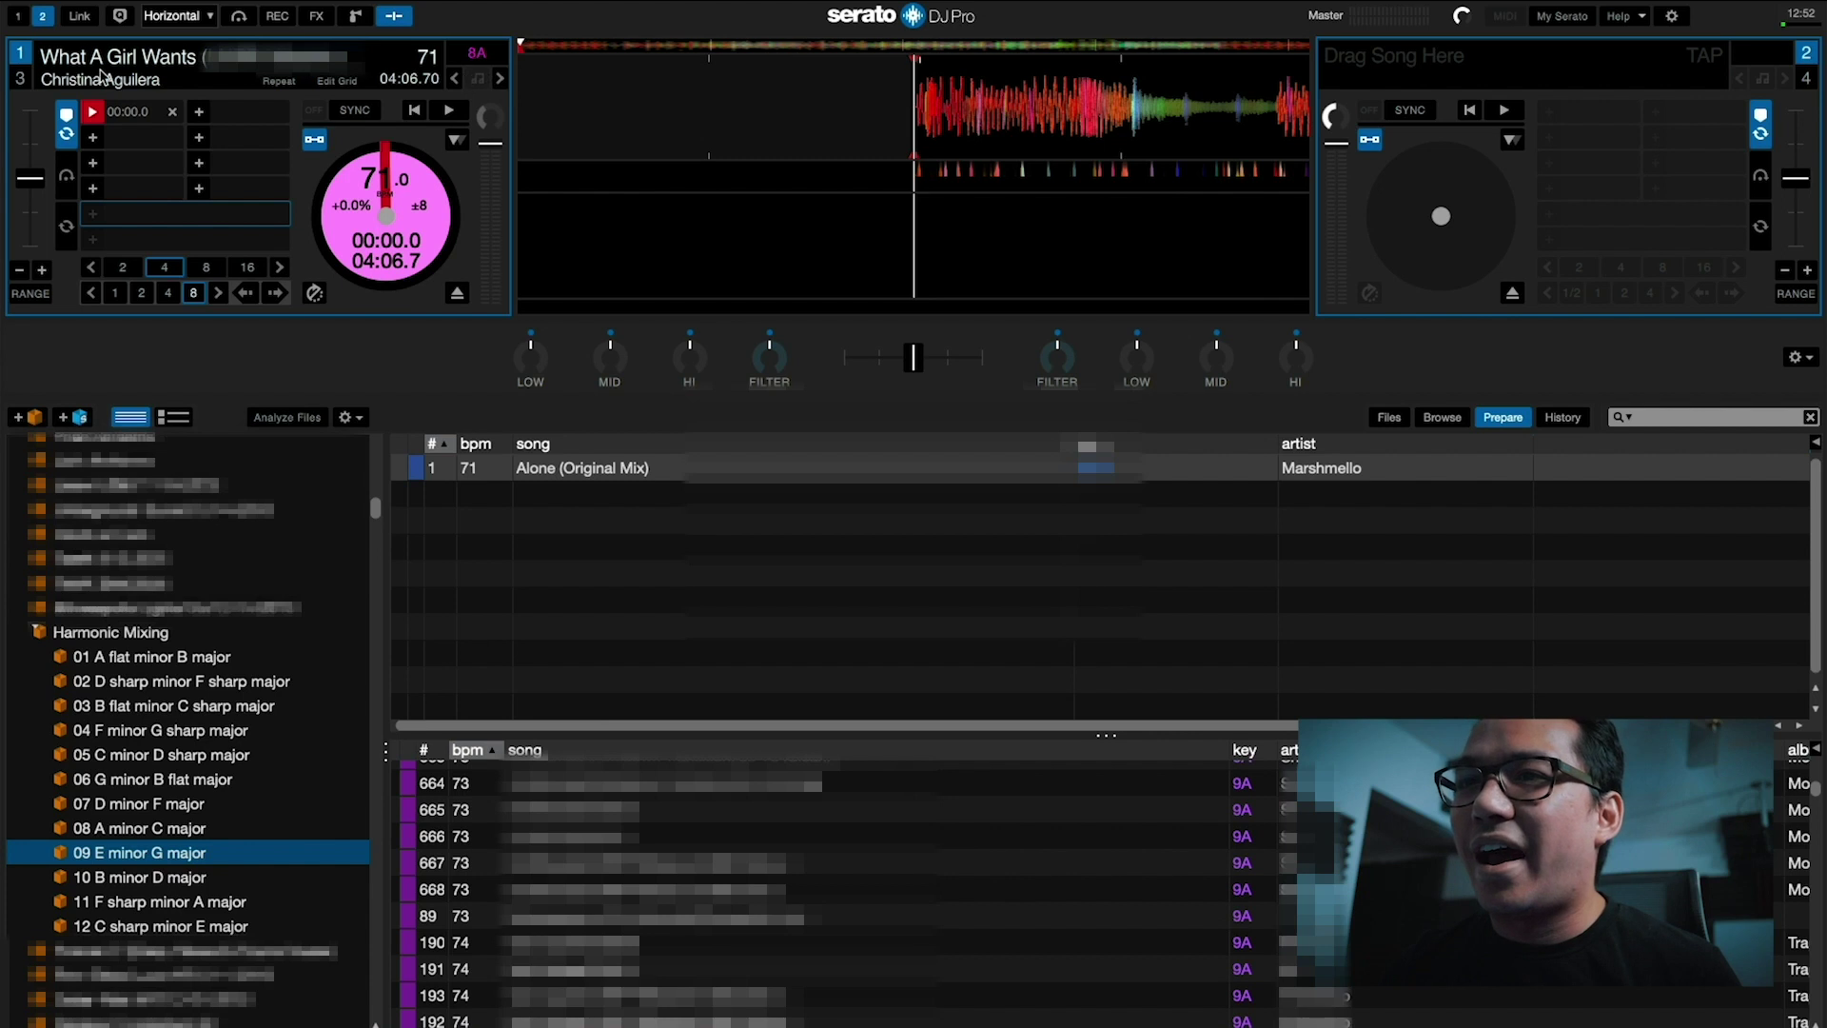
{"action": "scroll", "coordinate": [857, 888], "scroll_direction": "down", "scroll_amount": 5}
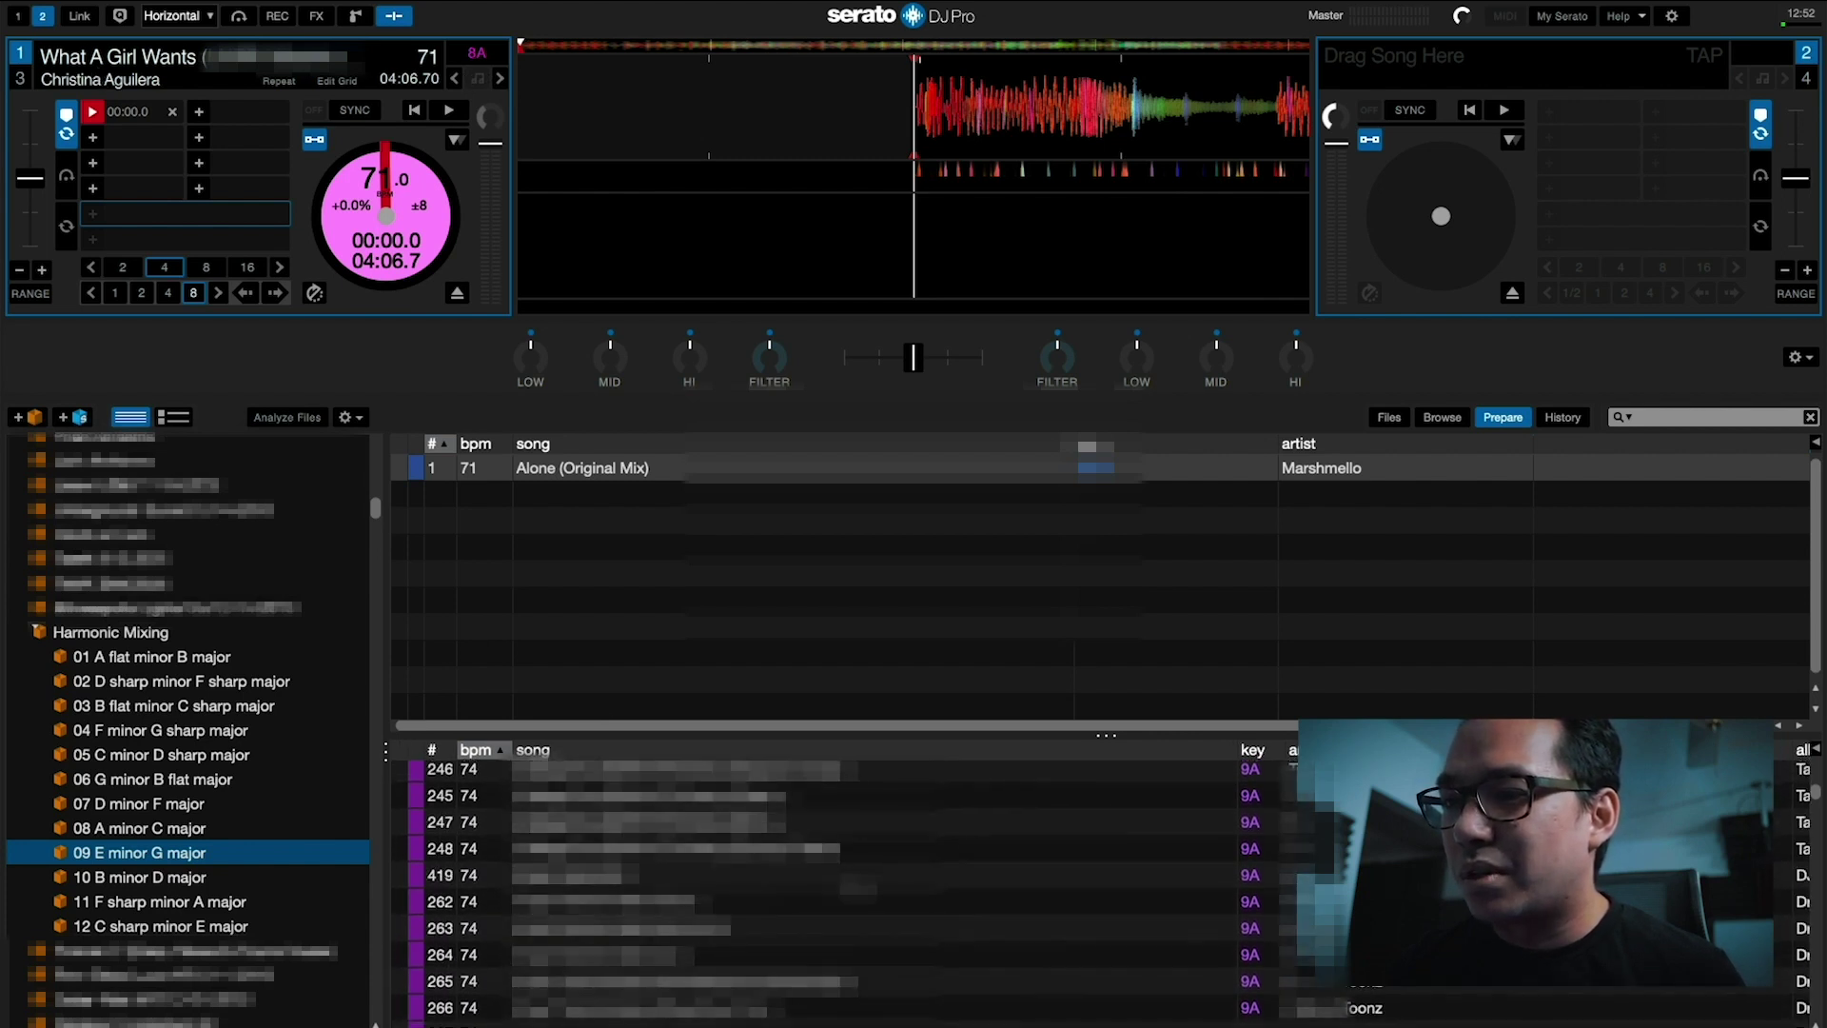
{"action": "scroll", "coordinate": [812, 762], "scroll_direction": "down", "scroll_amount": 8}
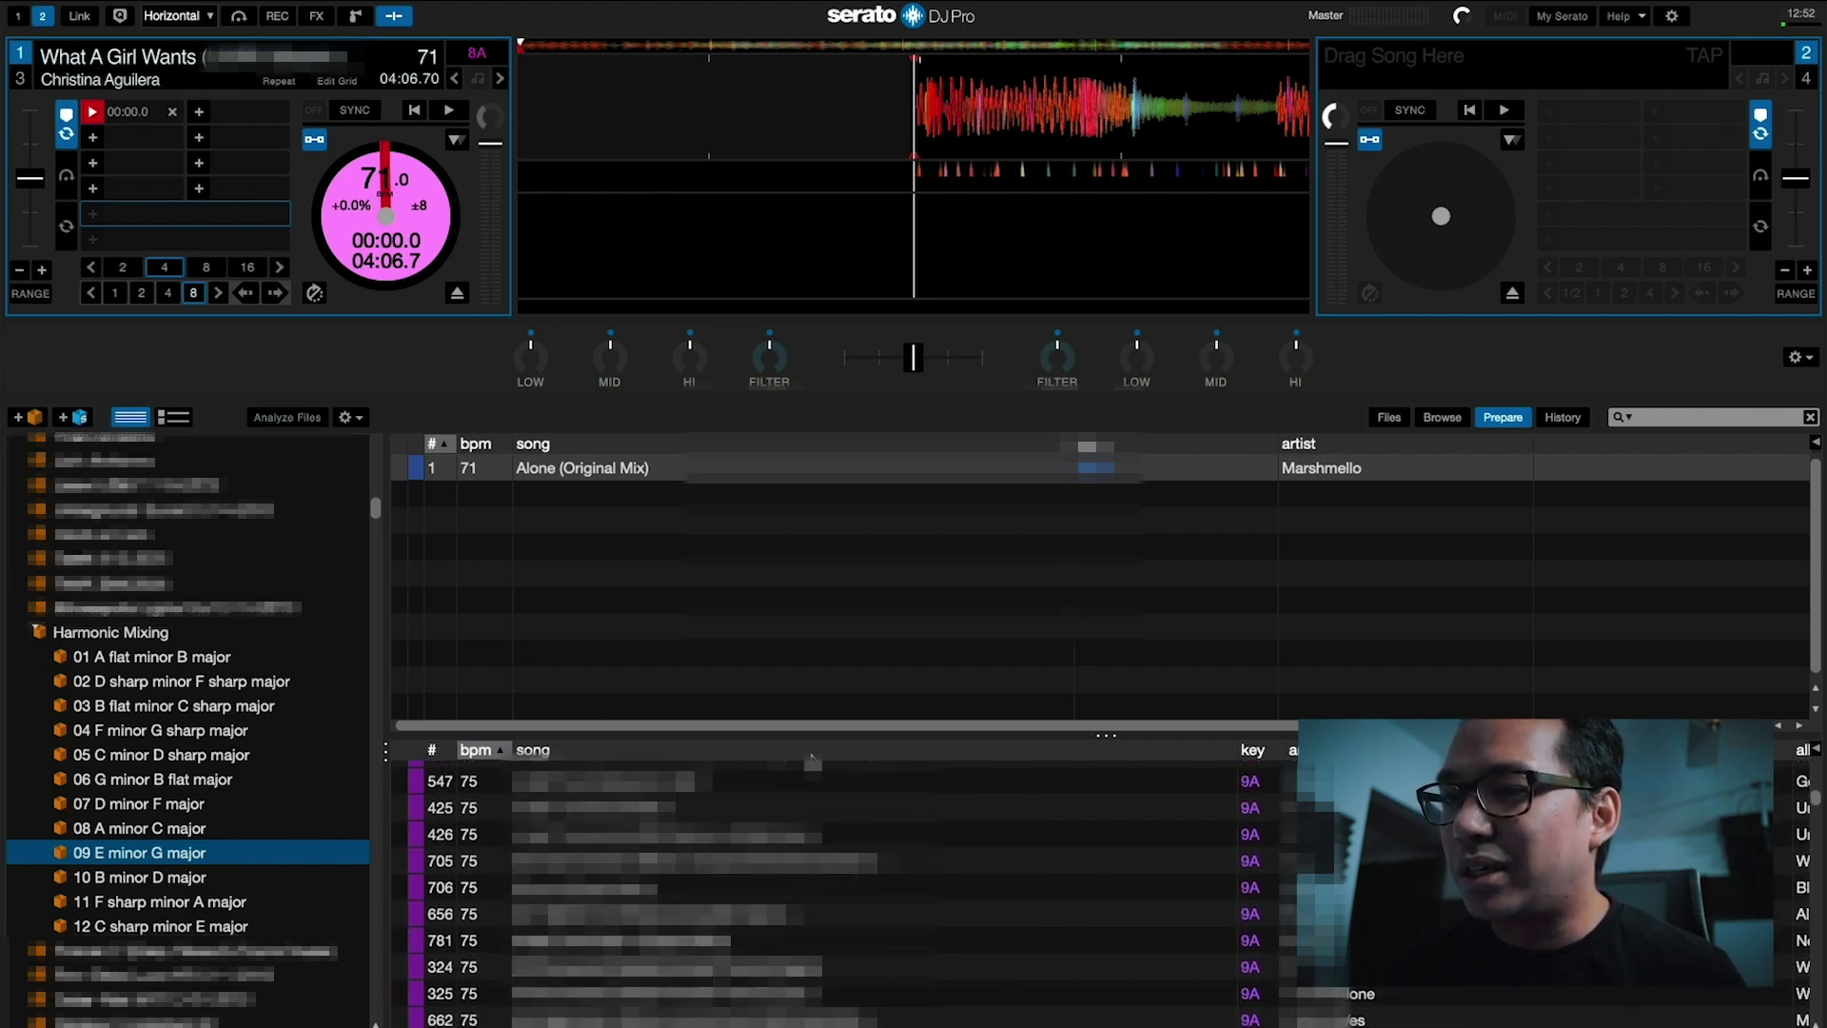
{"action": "left_click_drag", "start_coordinate": [780, 731], "coordinate": [786, 575]}
{"action": "scroll", "coordinate": [785, 762], "scroll_direction": "up", "scroll_amount": 1}
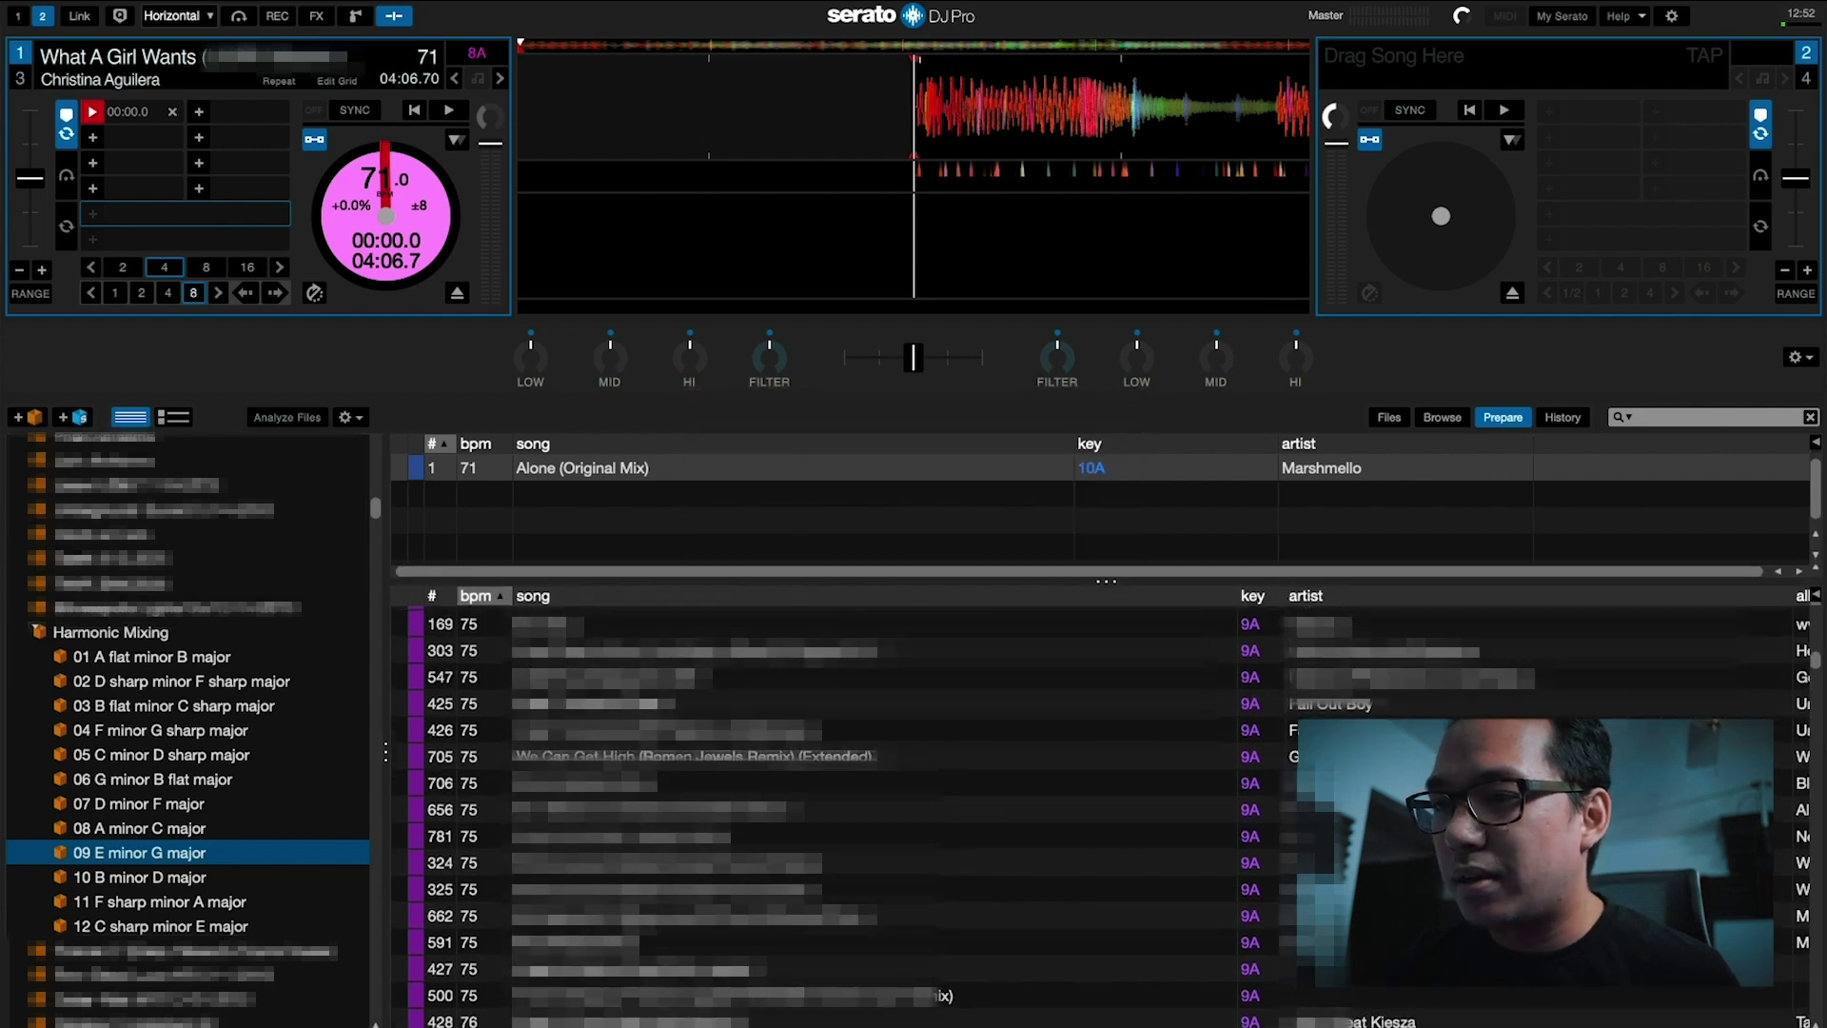
{"action": "left_click_drag", "start_coordinate": [666, 915], "coordinate": [639, 504]}
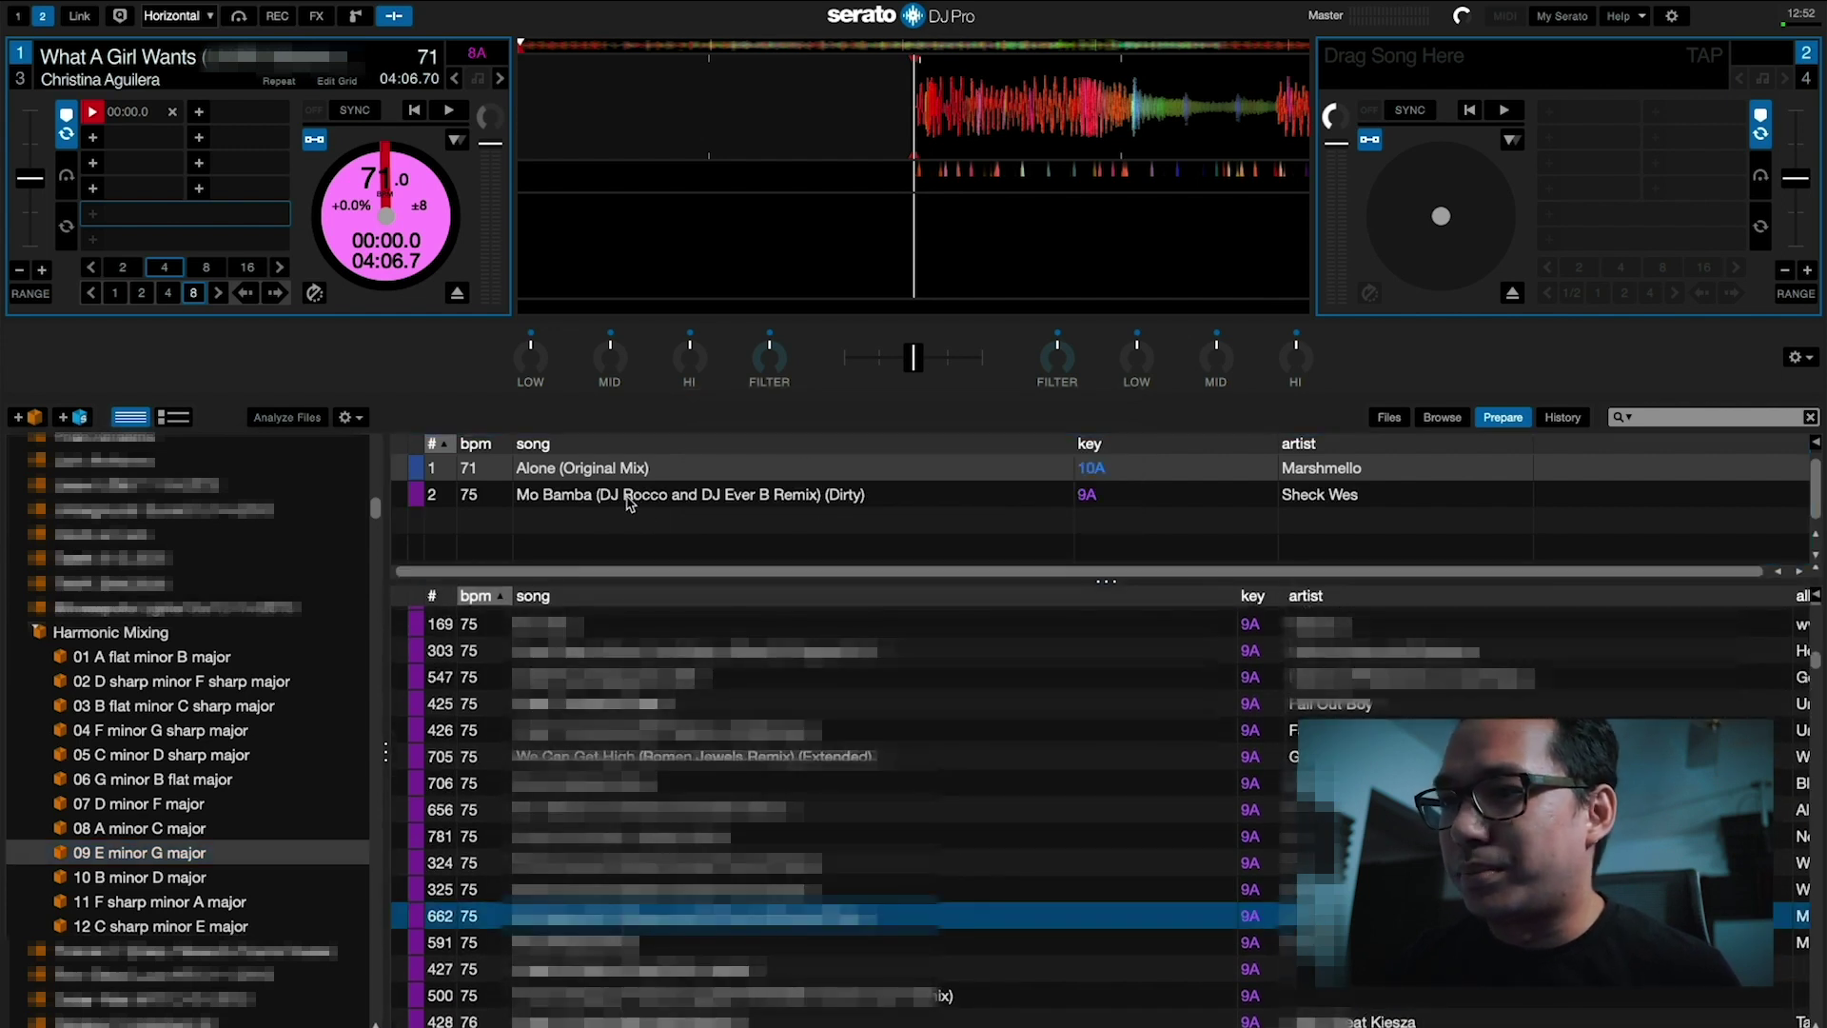
{"action": "left_click_drag", "start_coordinate": [594, 502], "coordinate": [601, 466]}
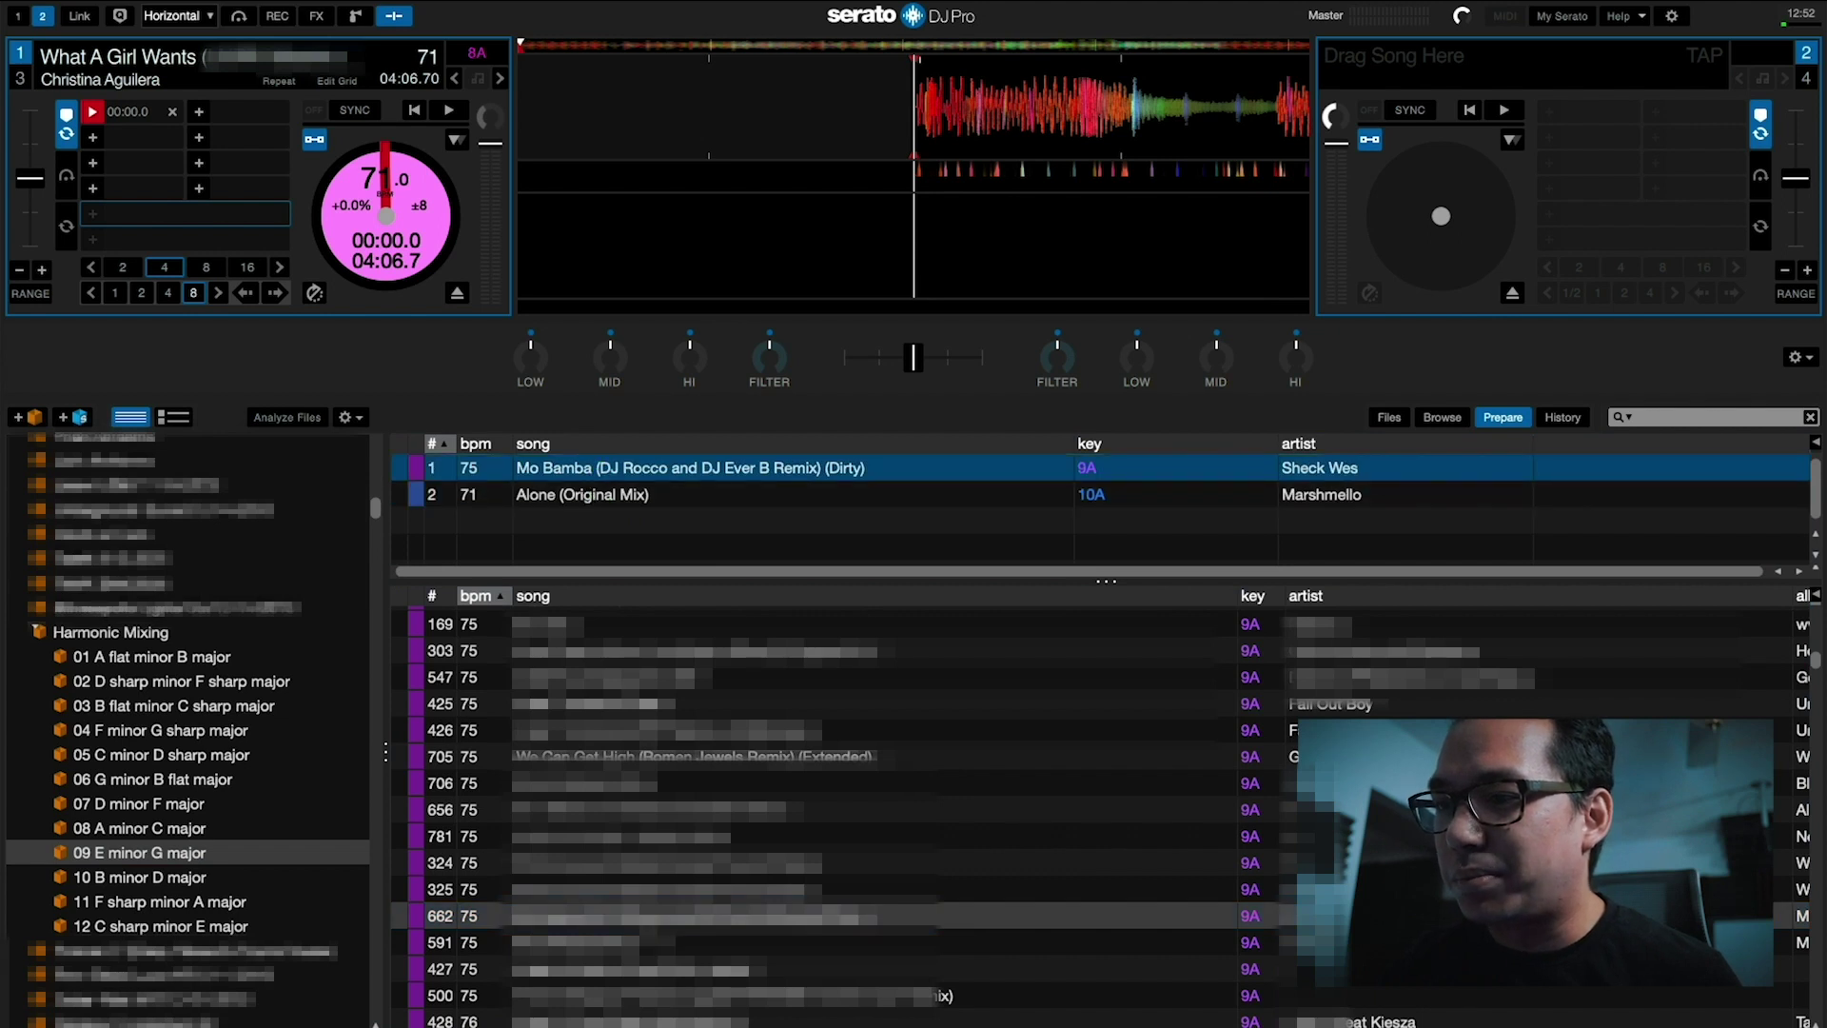
Drag the 70 bpm As The Rush Comes (High Rankin Remix) from 10 B minor D major into Prepare
{"action": "scroll", "coordinate": [653, 938], "scroll_direction": "down", "scroll_amount": 3}
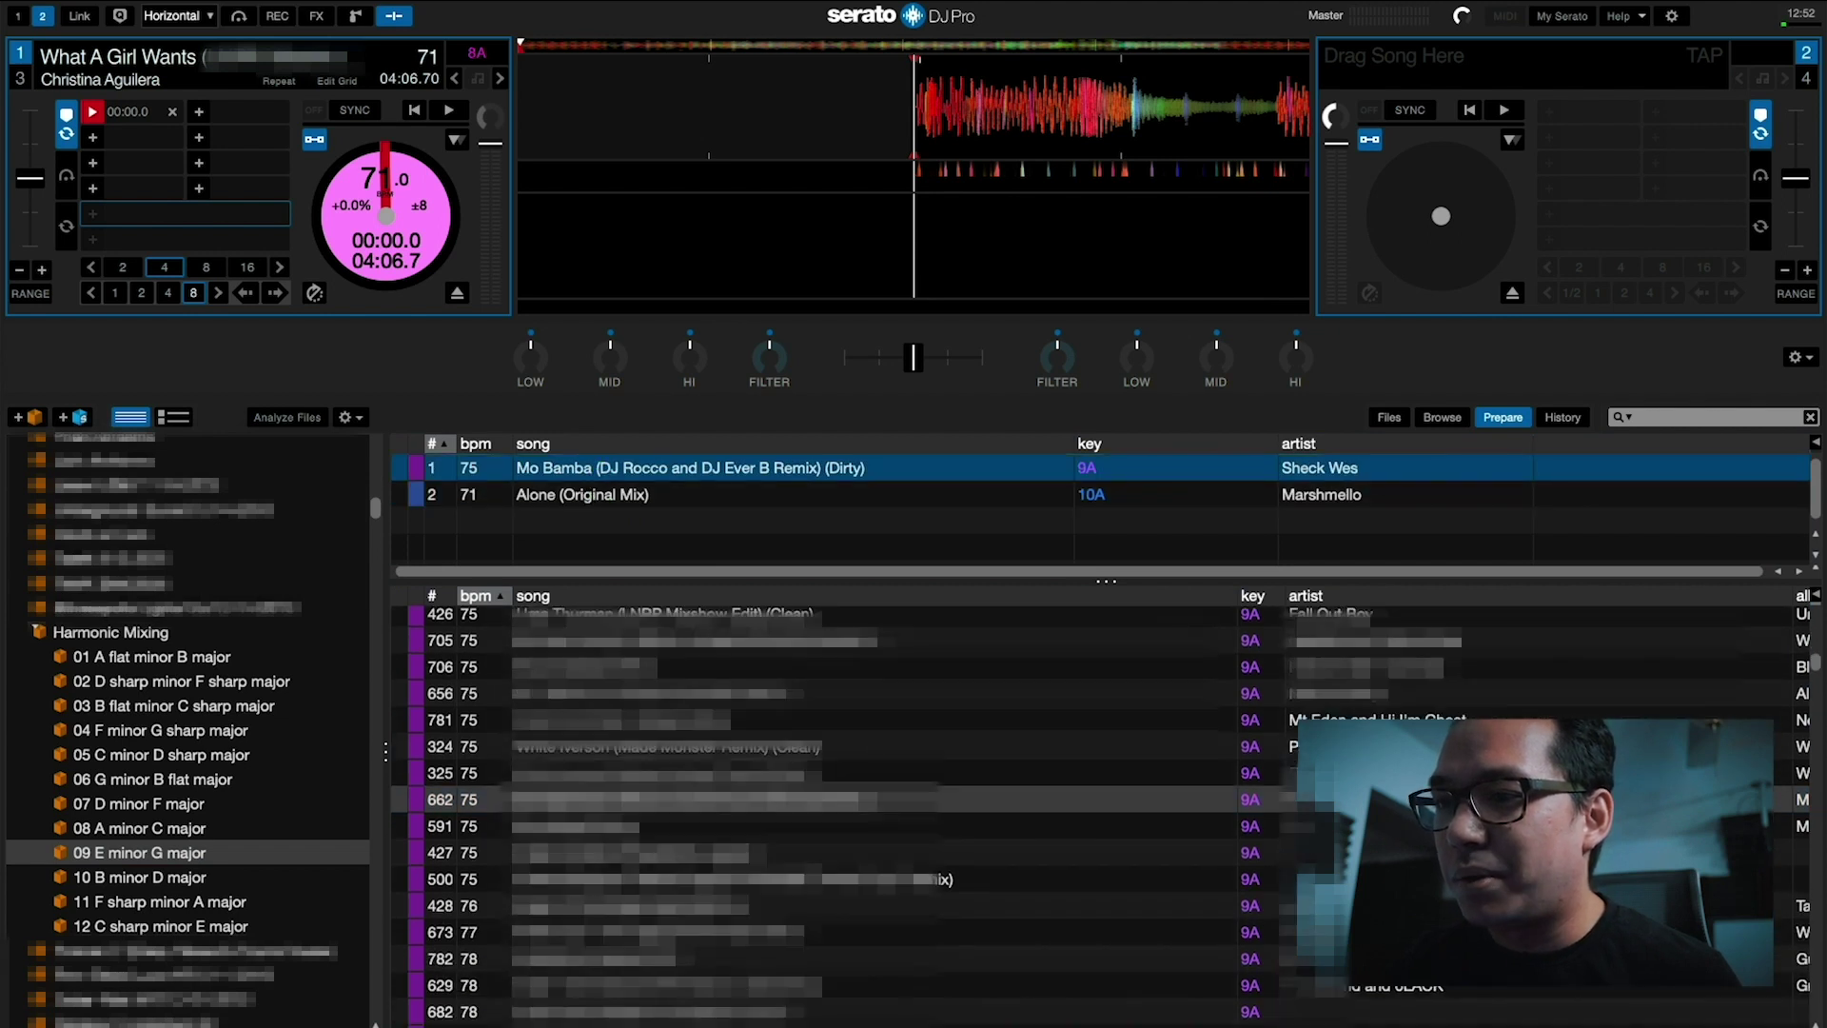
{"action": "left_click", "coordinate": [158, 877]}
{"action": "scroll", "coordinate": [666, 809], "scroll_direction": "down", "scroll_amount": 5}
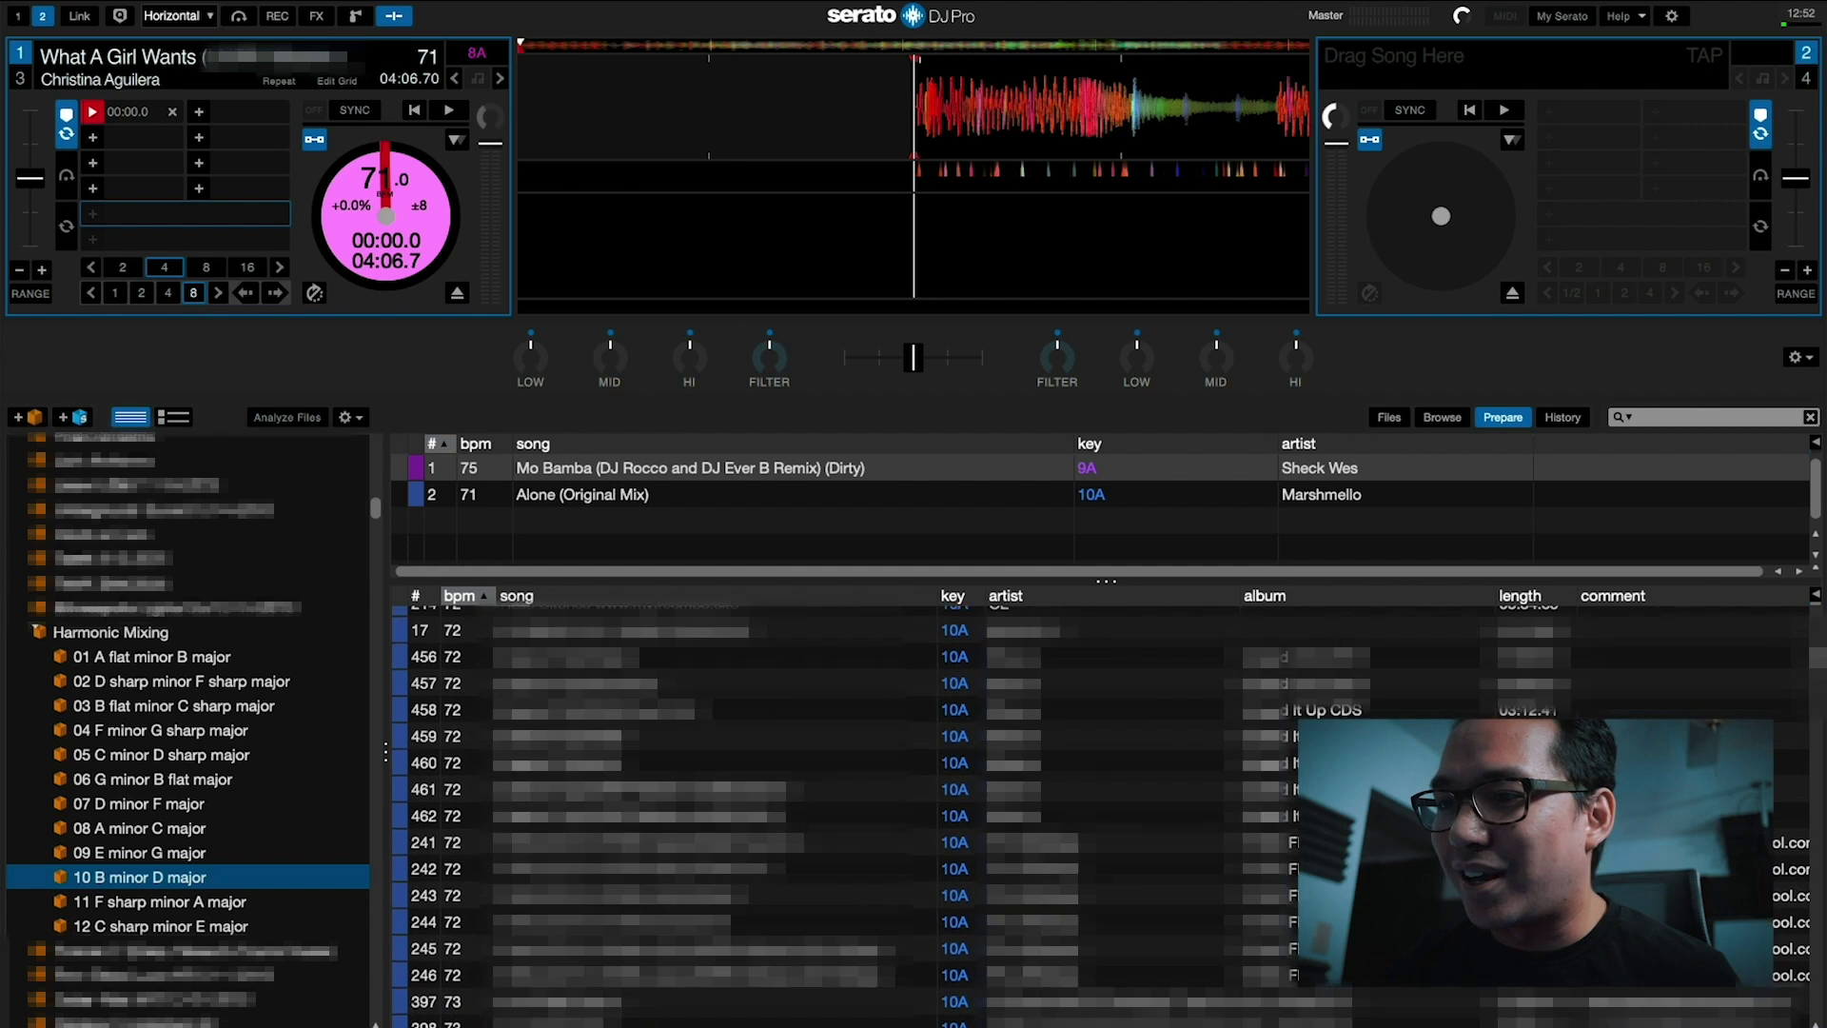
{"action": "scroll", "coordinate": [666, 809], "scroll_direction": "down", "scroll_amount": 10}
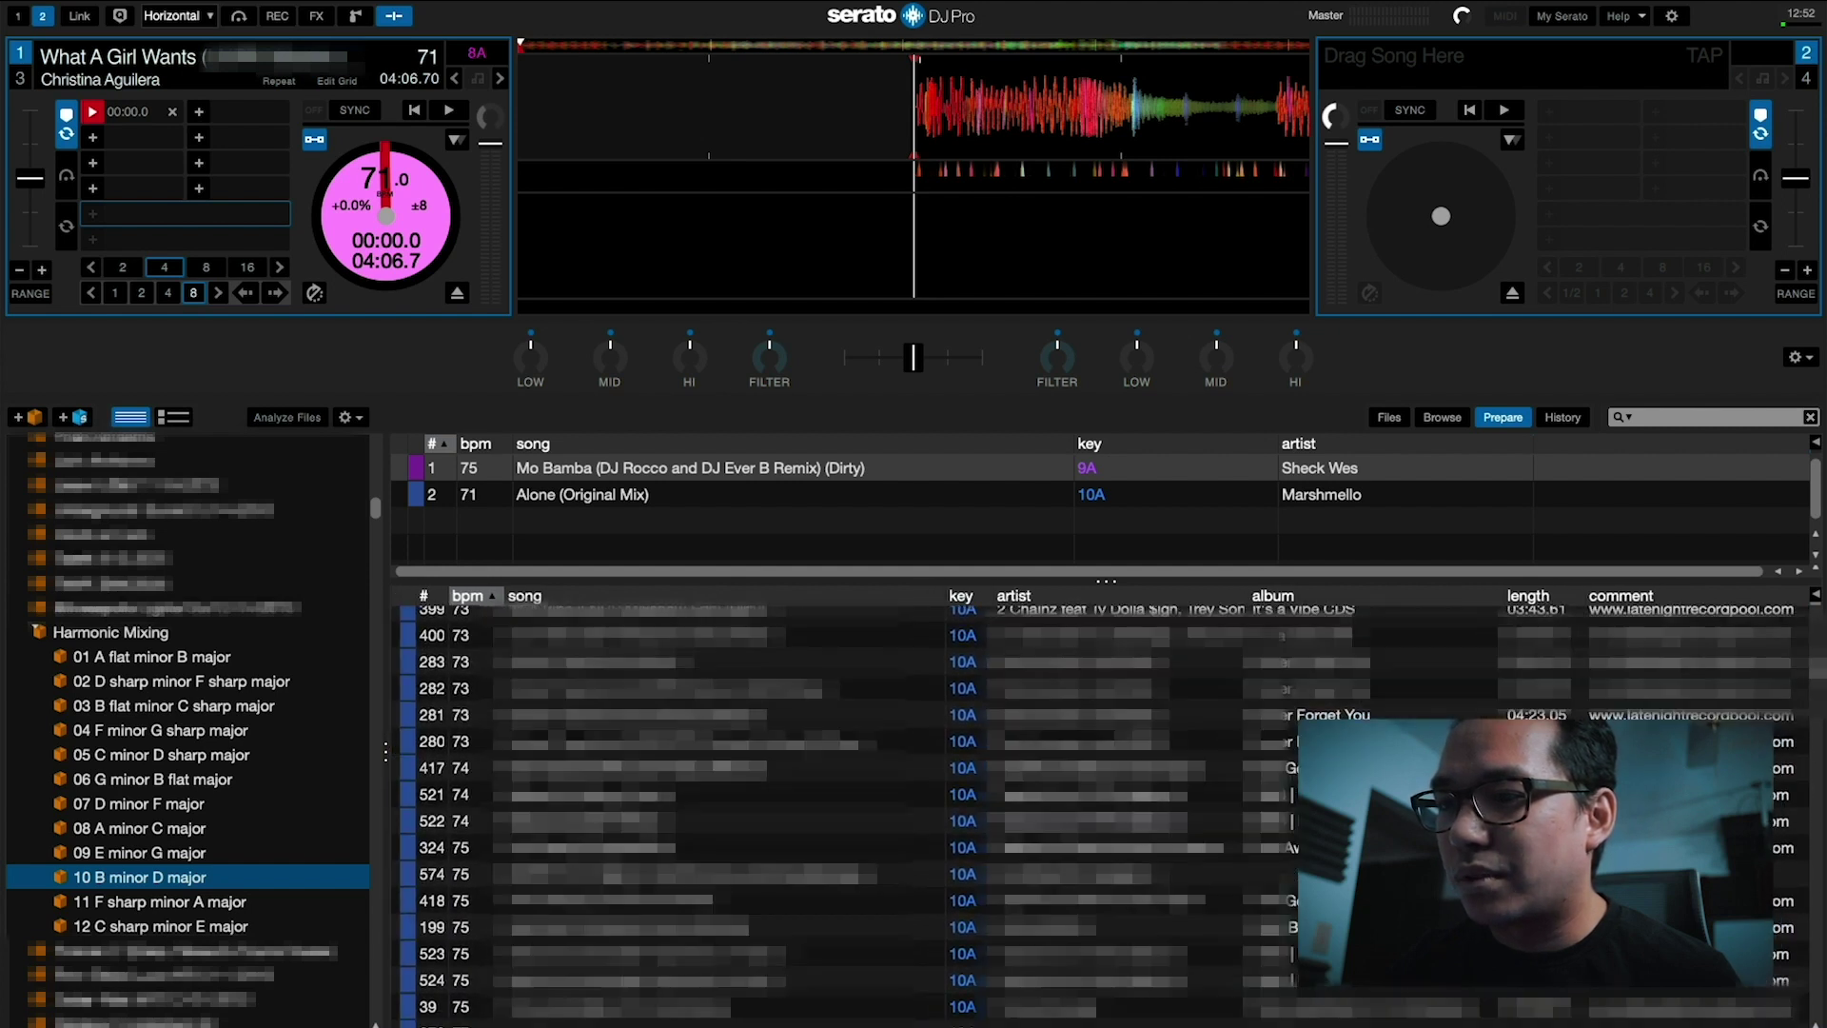
{"action": "scroll", "coordinate": [666, 809], "scroll_direction": "up", "scroll_amount": 10}
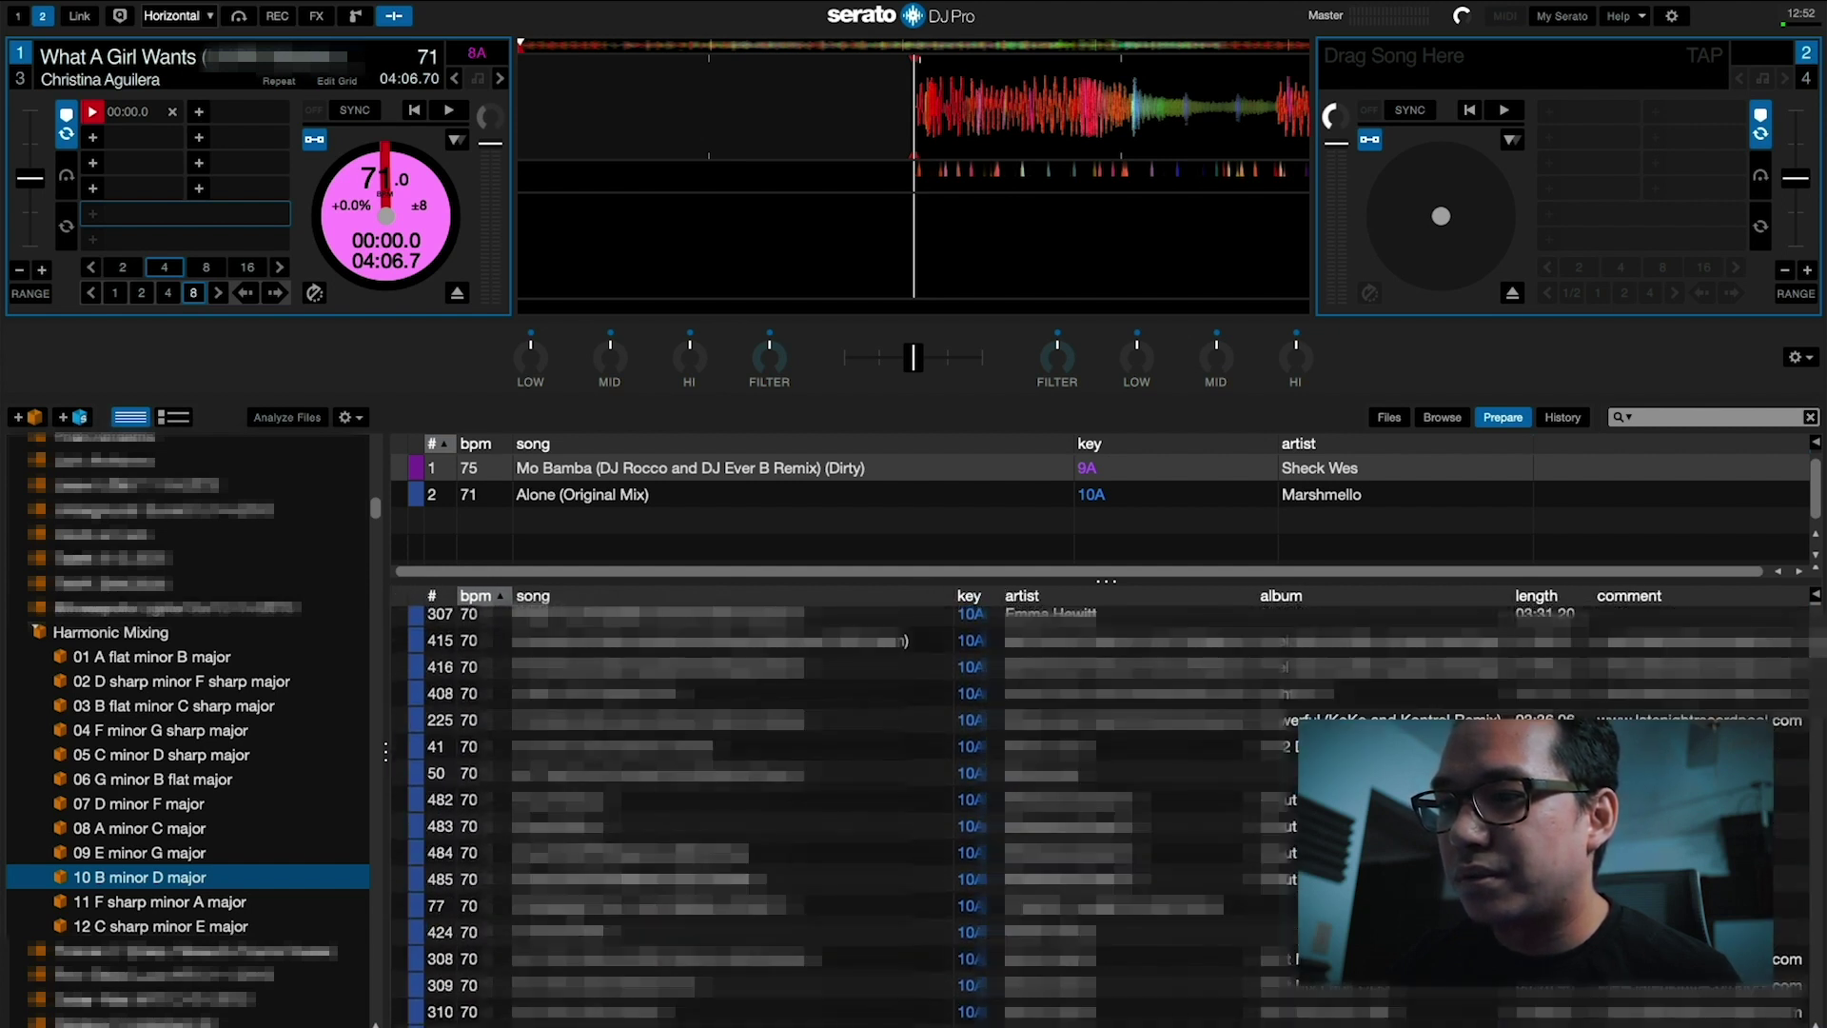
{"action": "left_click", "coordinate": [595, 798]}
{"action": "left_click_drag", "start_coordinate": [594, 775], "coordinate": [549, 492]}
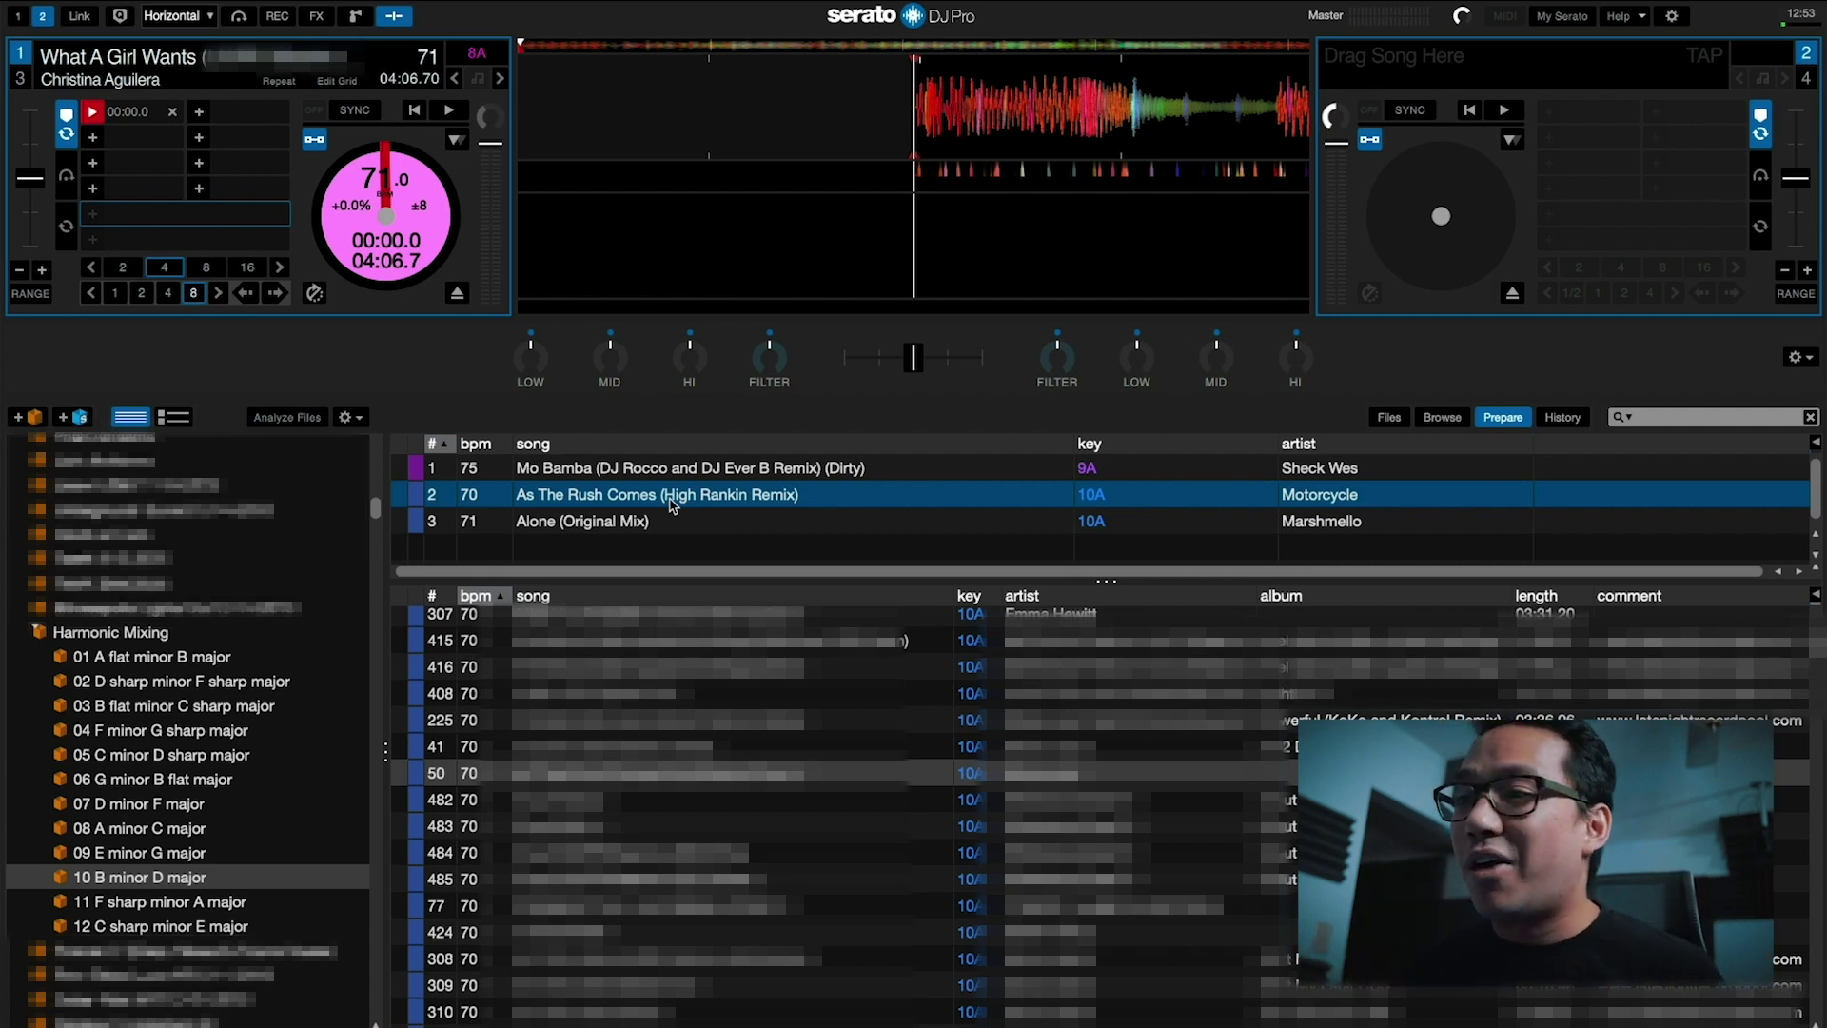
Select track 504 in the 10A list, then go to 01 A flat minor B major via the 12 crate
{"action": "scroll", "coordinate": [952, 809], "scroll_direction": "down", "scroll_amount": 15}
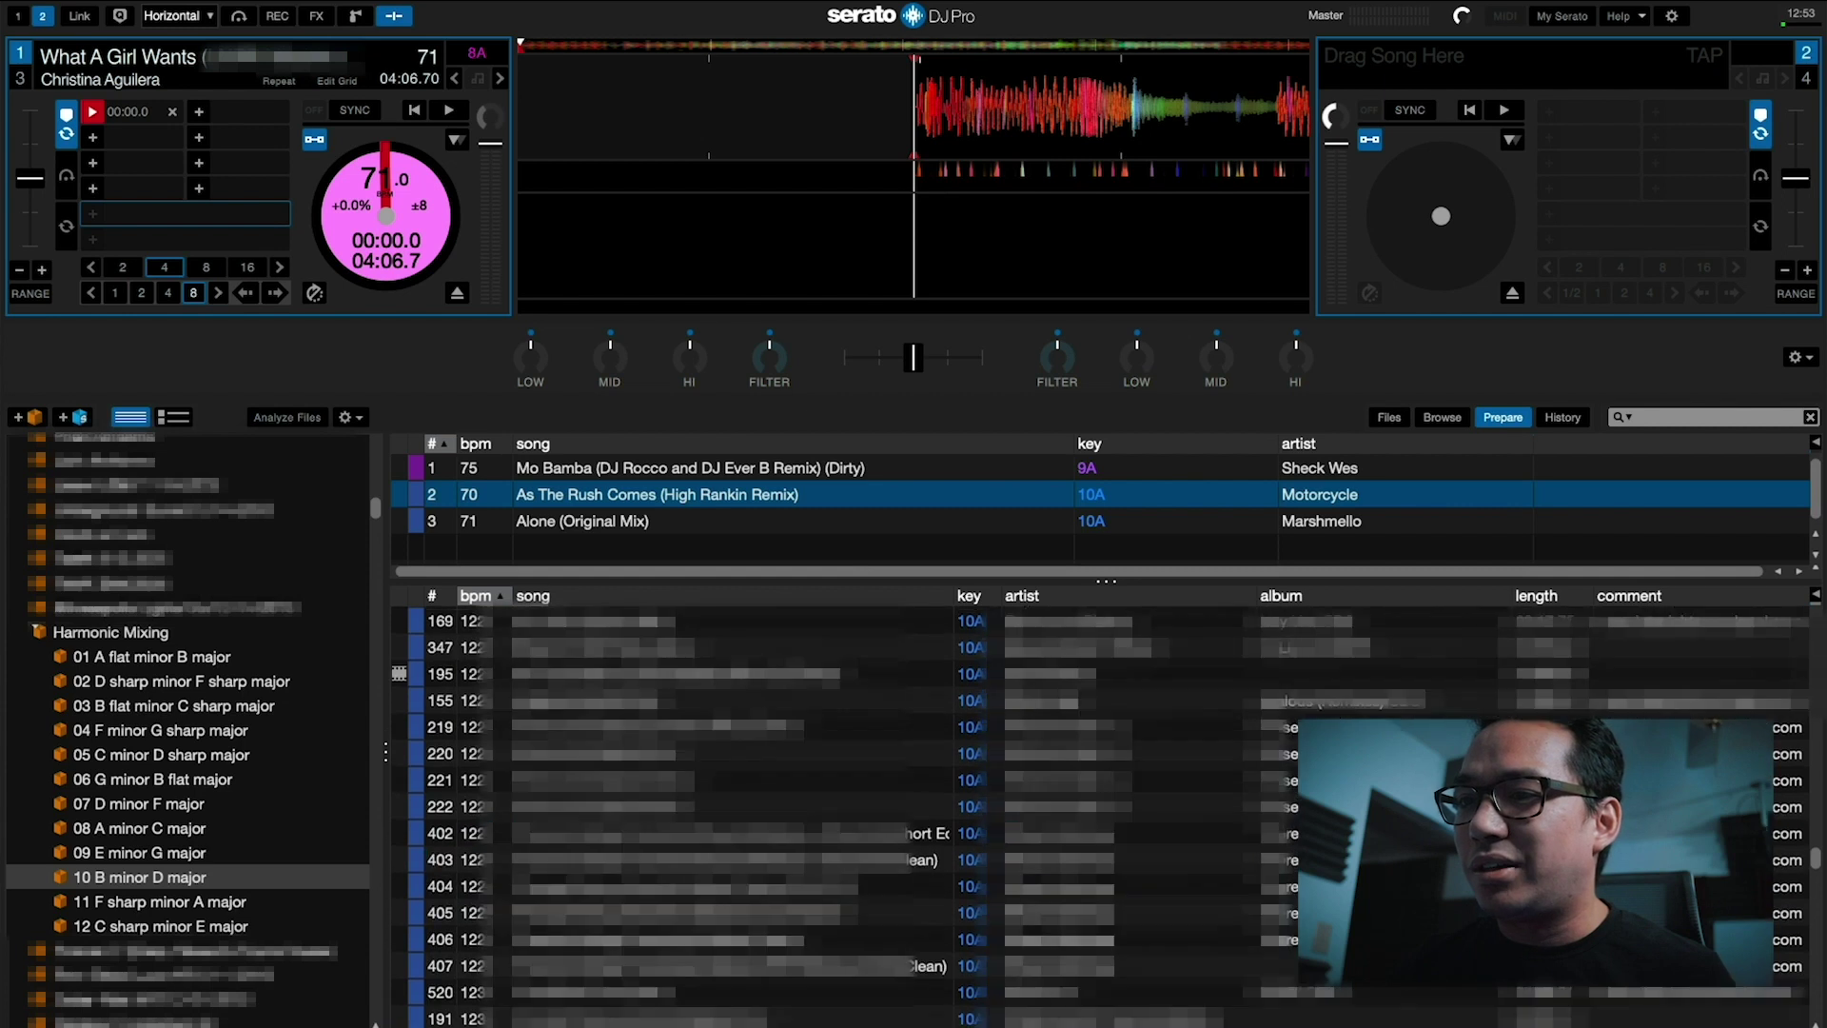
{"action": "scroll", "coordinate": [952, 809], "scroll_direction": "up", "scroll_amount": 5}
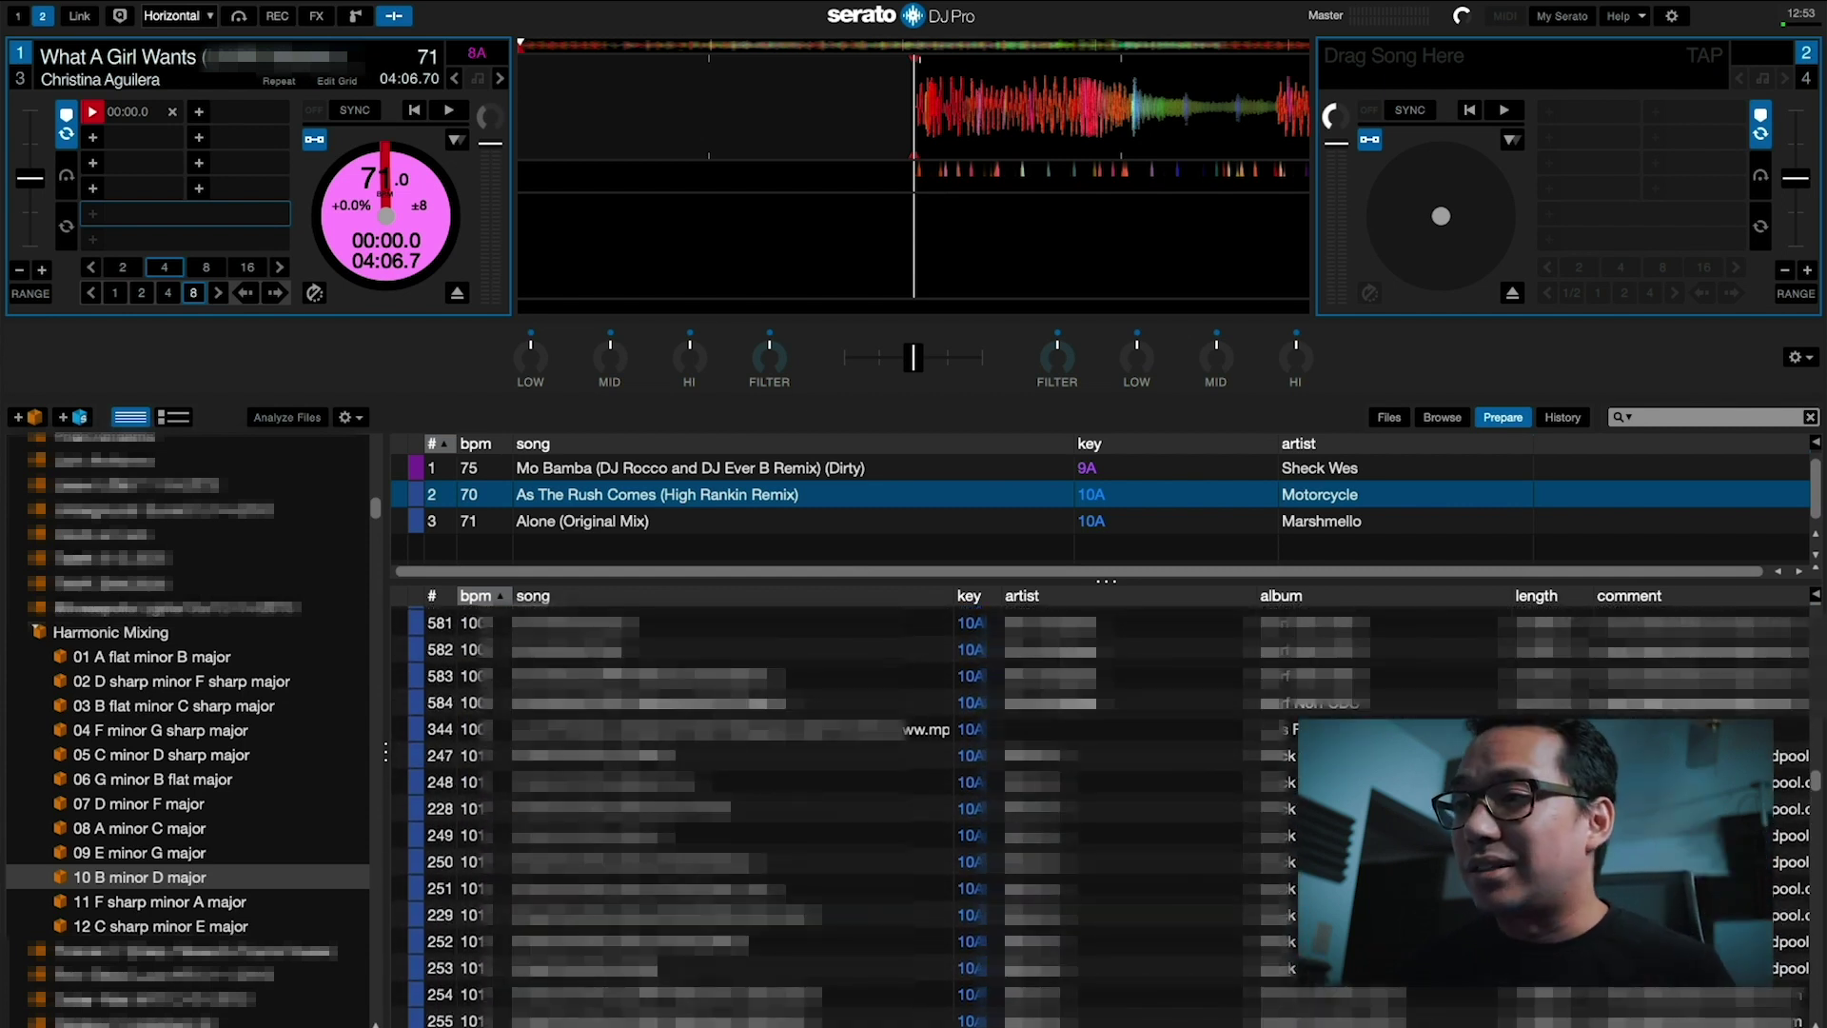
{"action": "scroll", "coordinate": [952, 809], "scroll_direction": "up", "scroll_amount": 5}
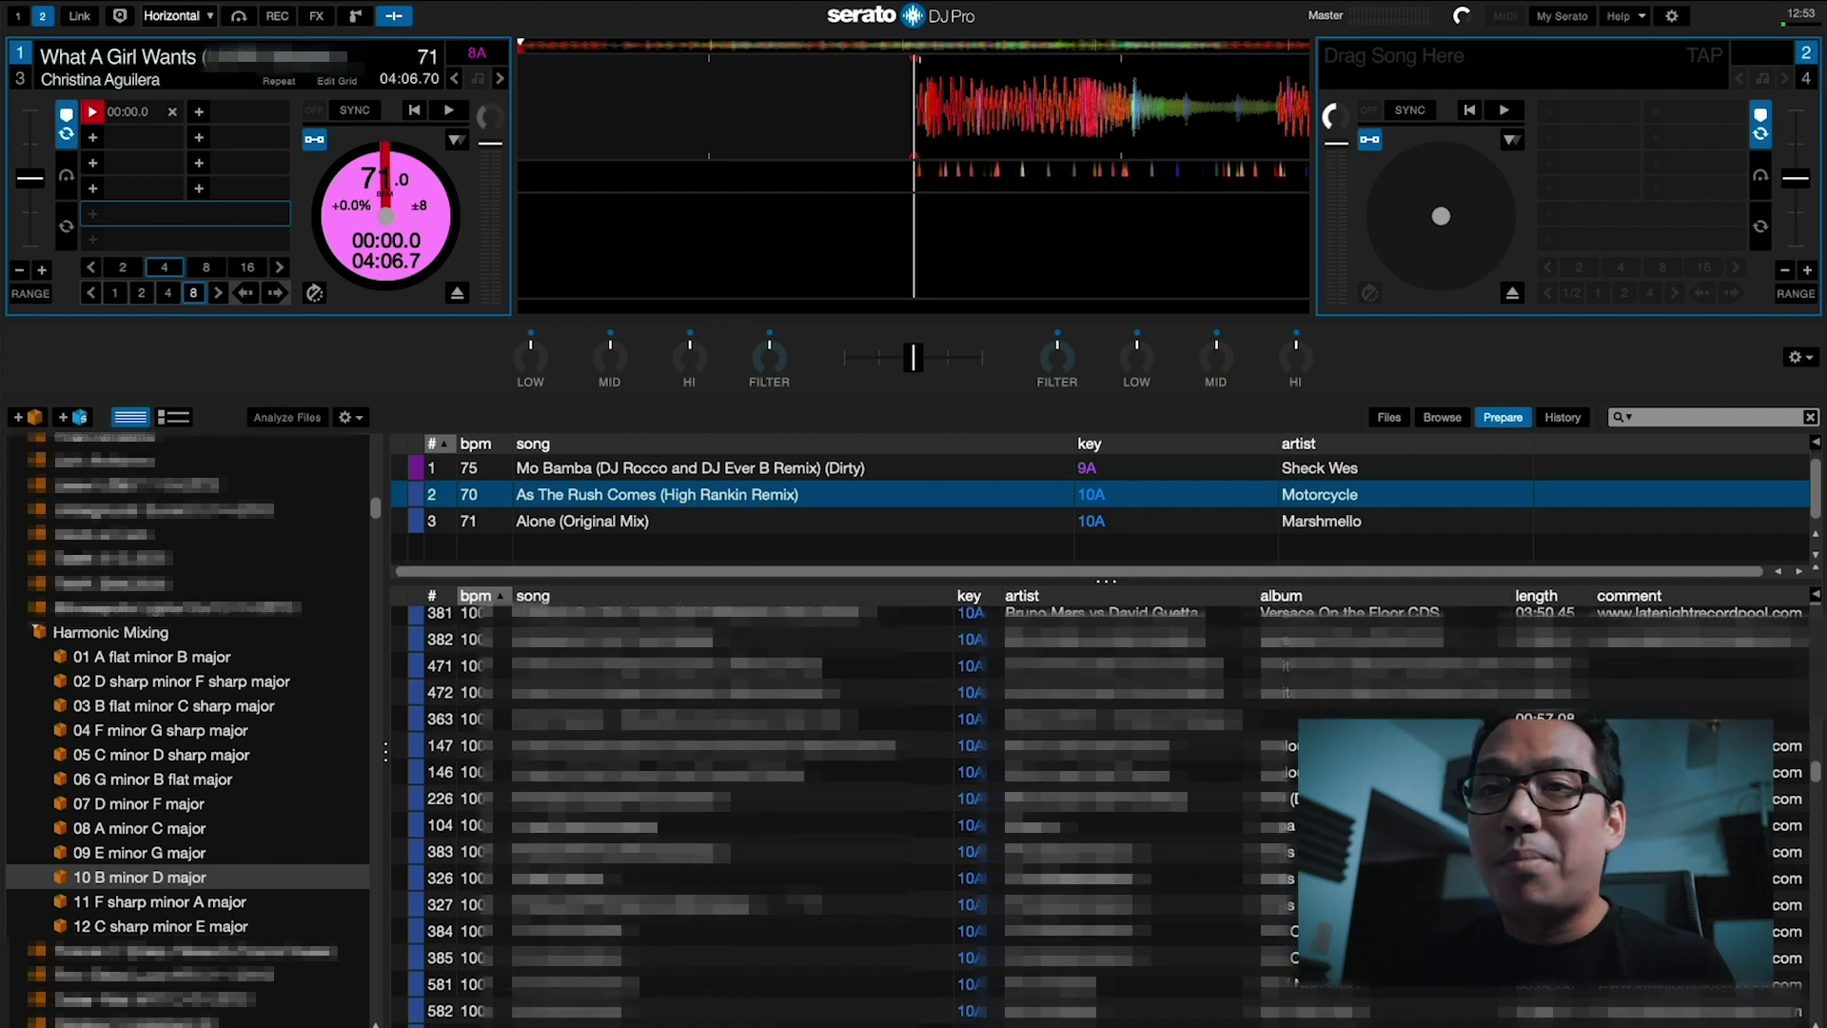
{"action": "scroll", "coordinate": [952, 809], "scroll_direction": "up", "scroll_amount": 5}
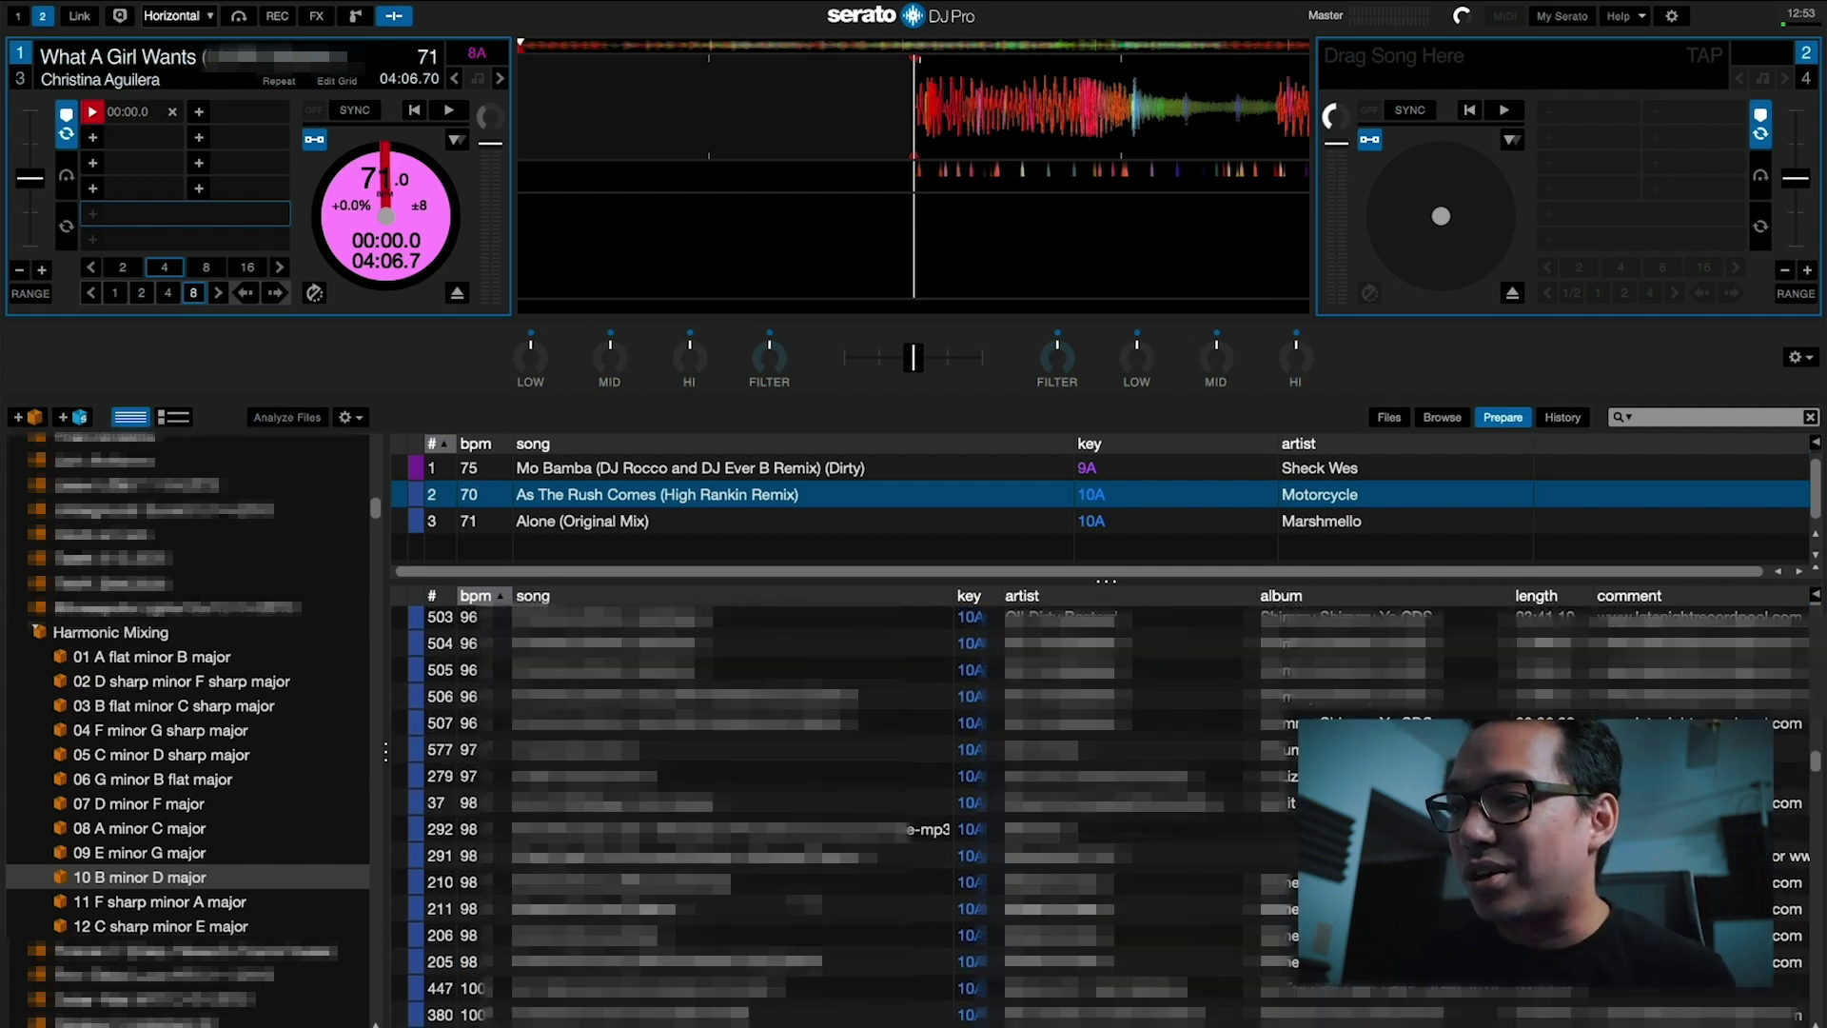
{"action": "left_click", "coordinate": [623, 643]}
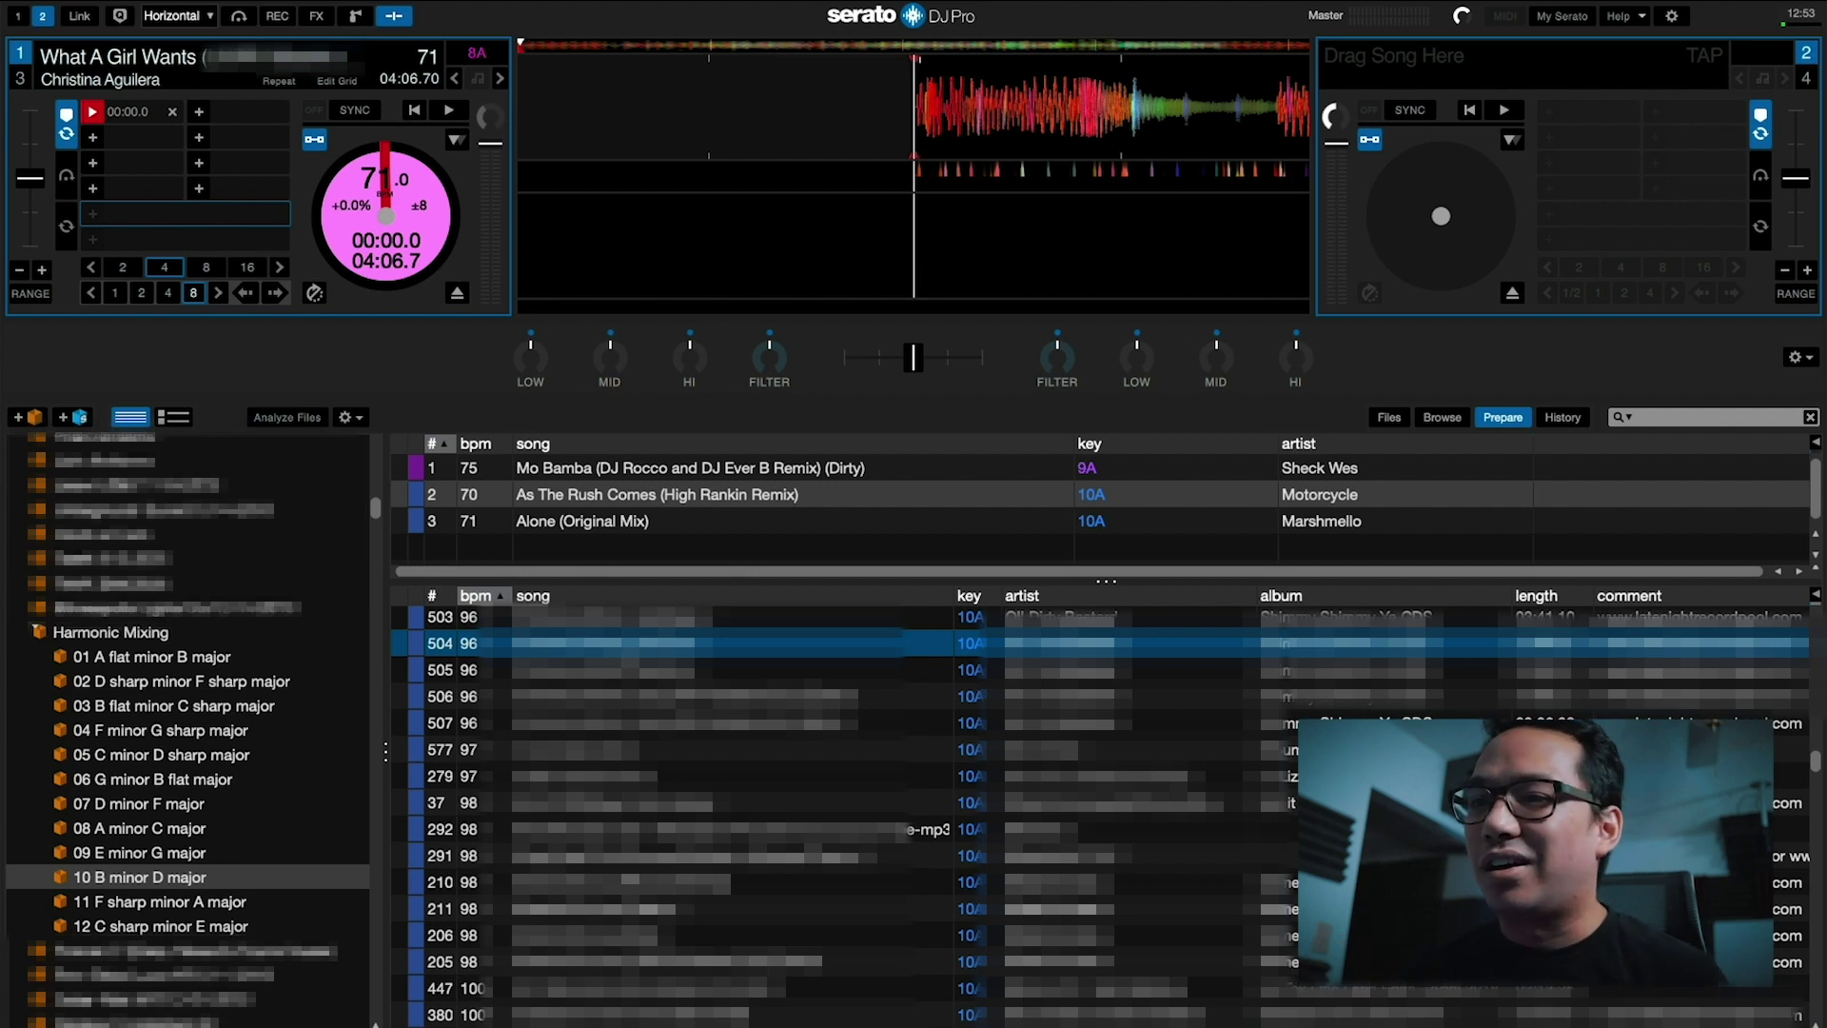
{"action": "left_click", "coordinate": [112, 659]}
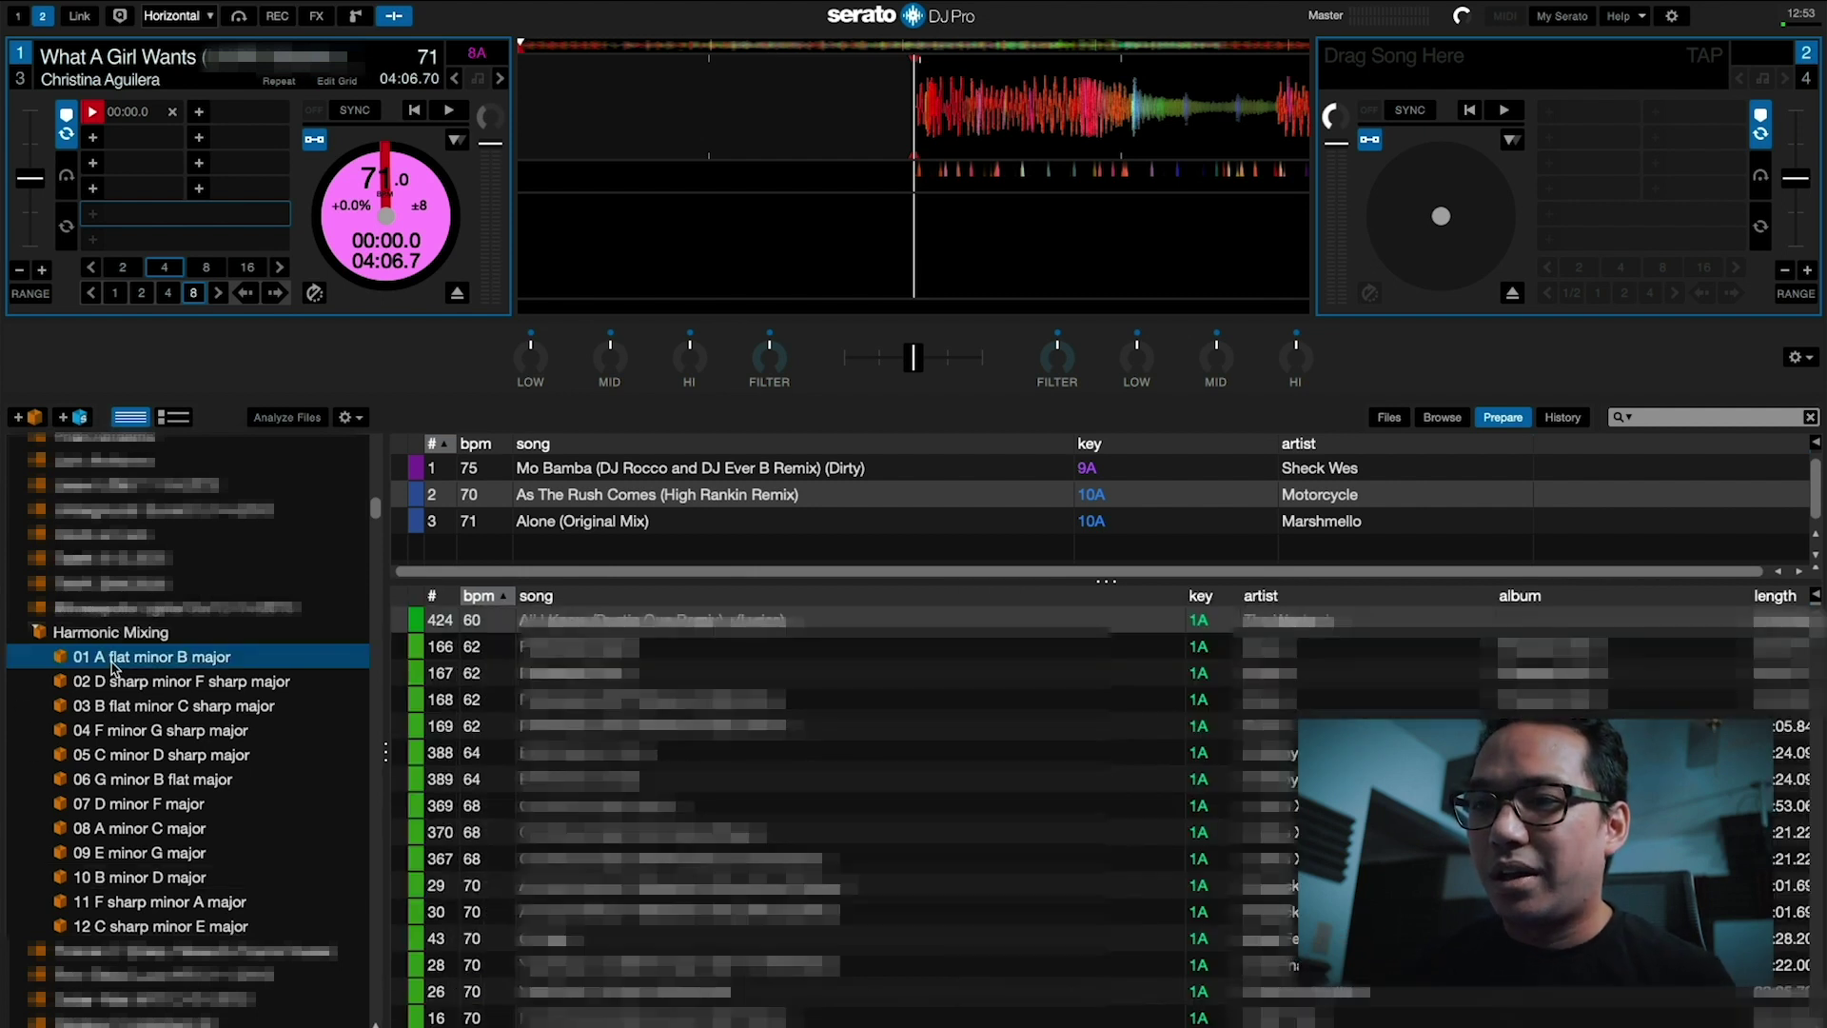
{"action": "left_click", "coordinate": [147, 929]}
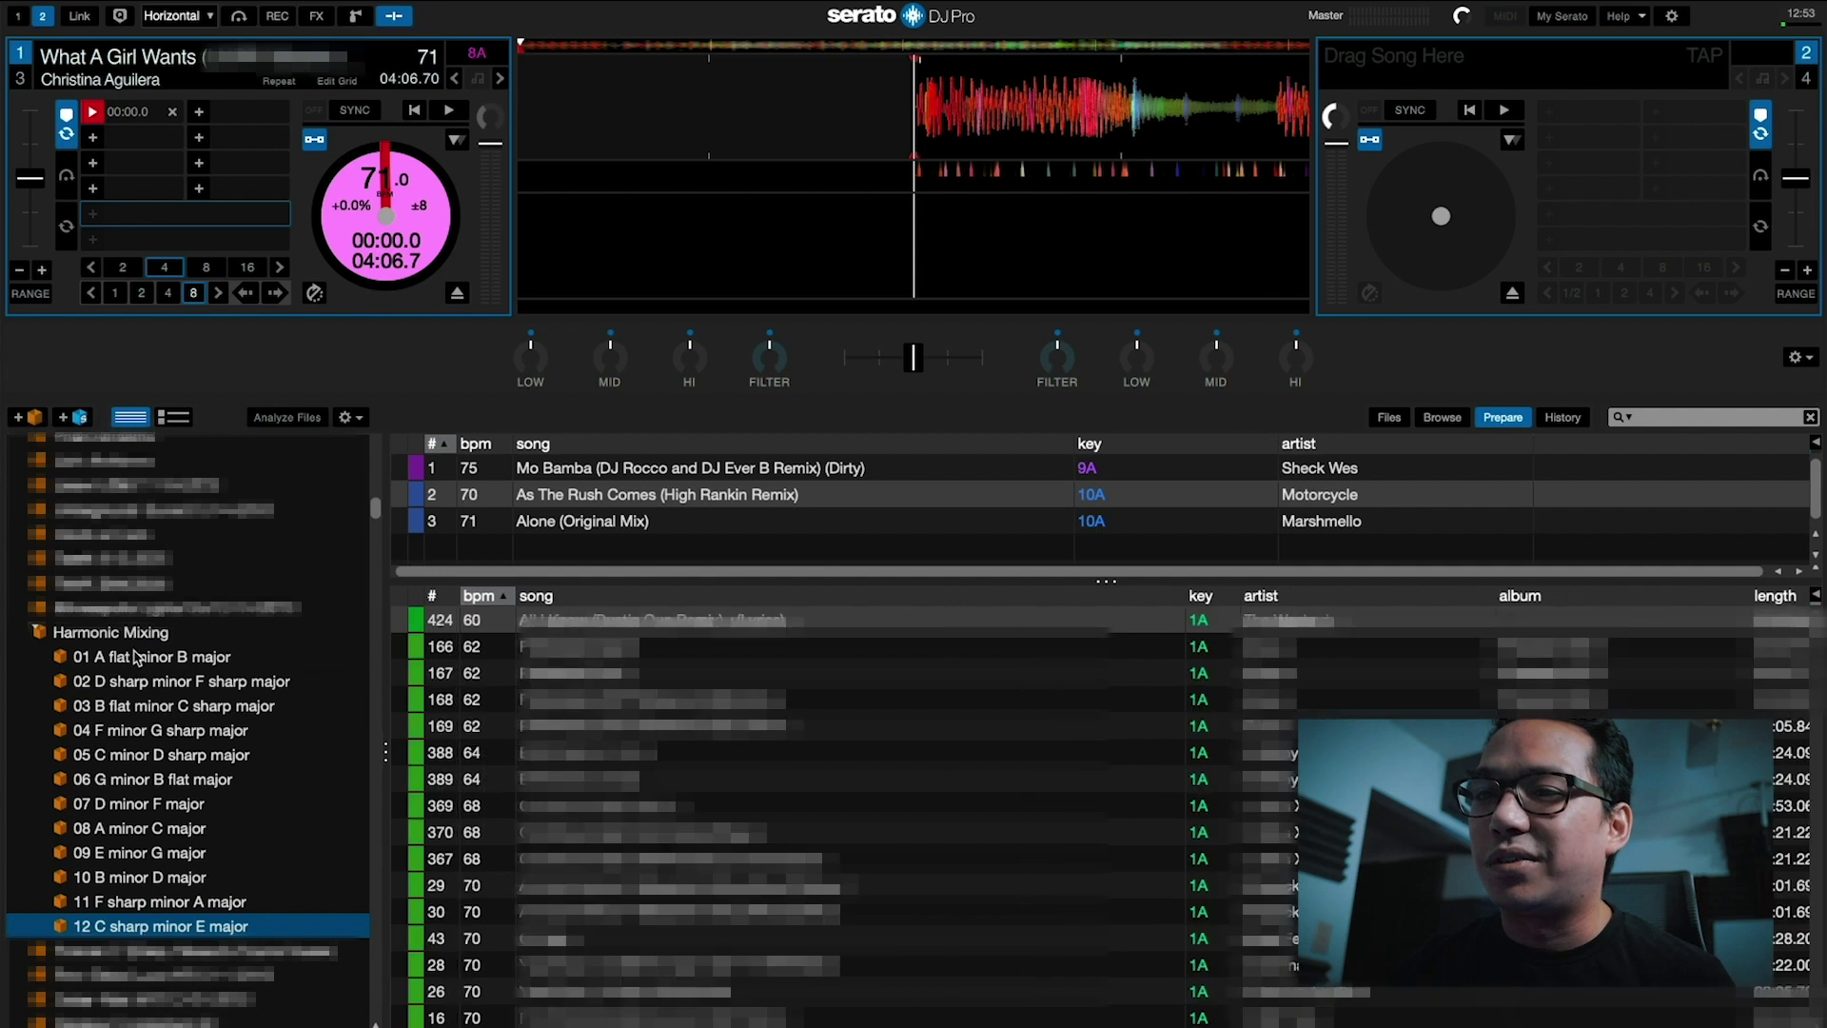
{"action": "left_click", "coordinate": [135, 653]}
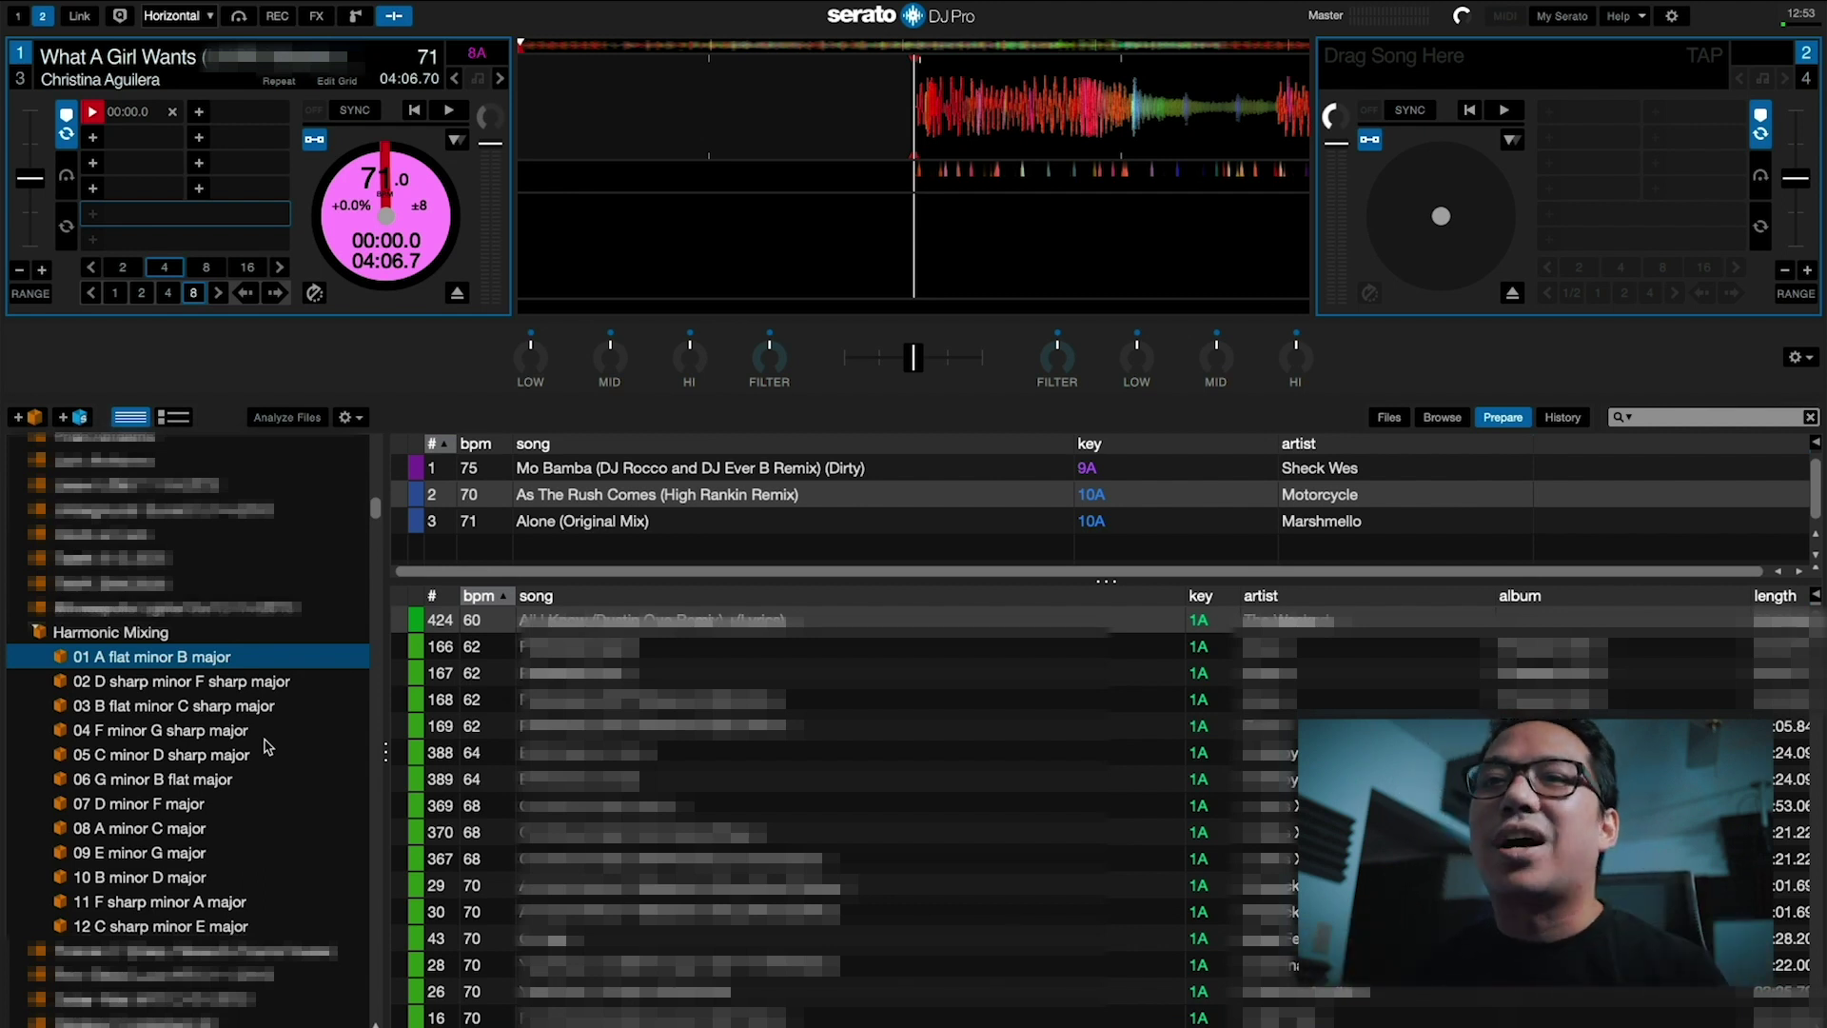
Show all Harmonic Mixing tracks combined and scroll down to the 4A keys
{"action": "left_click", "coordinate": [133, 632]}
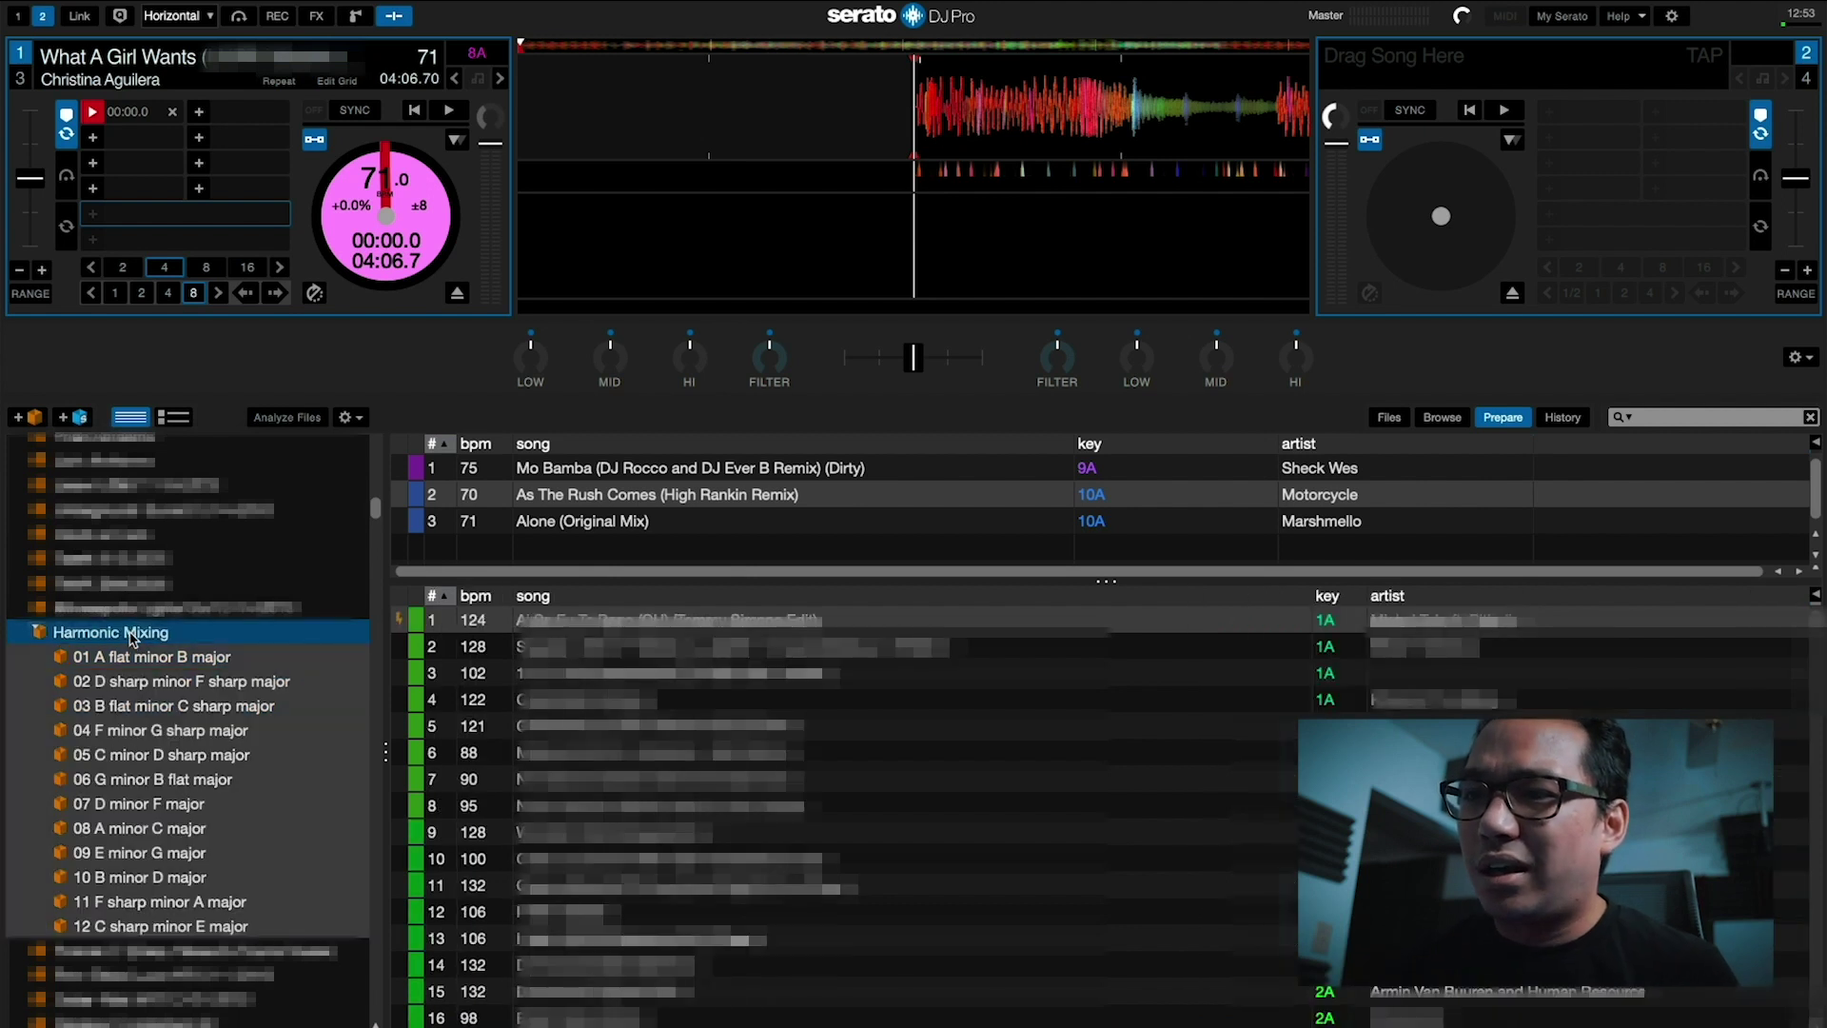
{"action": "scroll", "coordinate": [1095, 819], "scroll_direction": "down", "scroll_amount": 20}
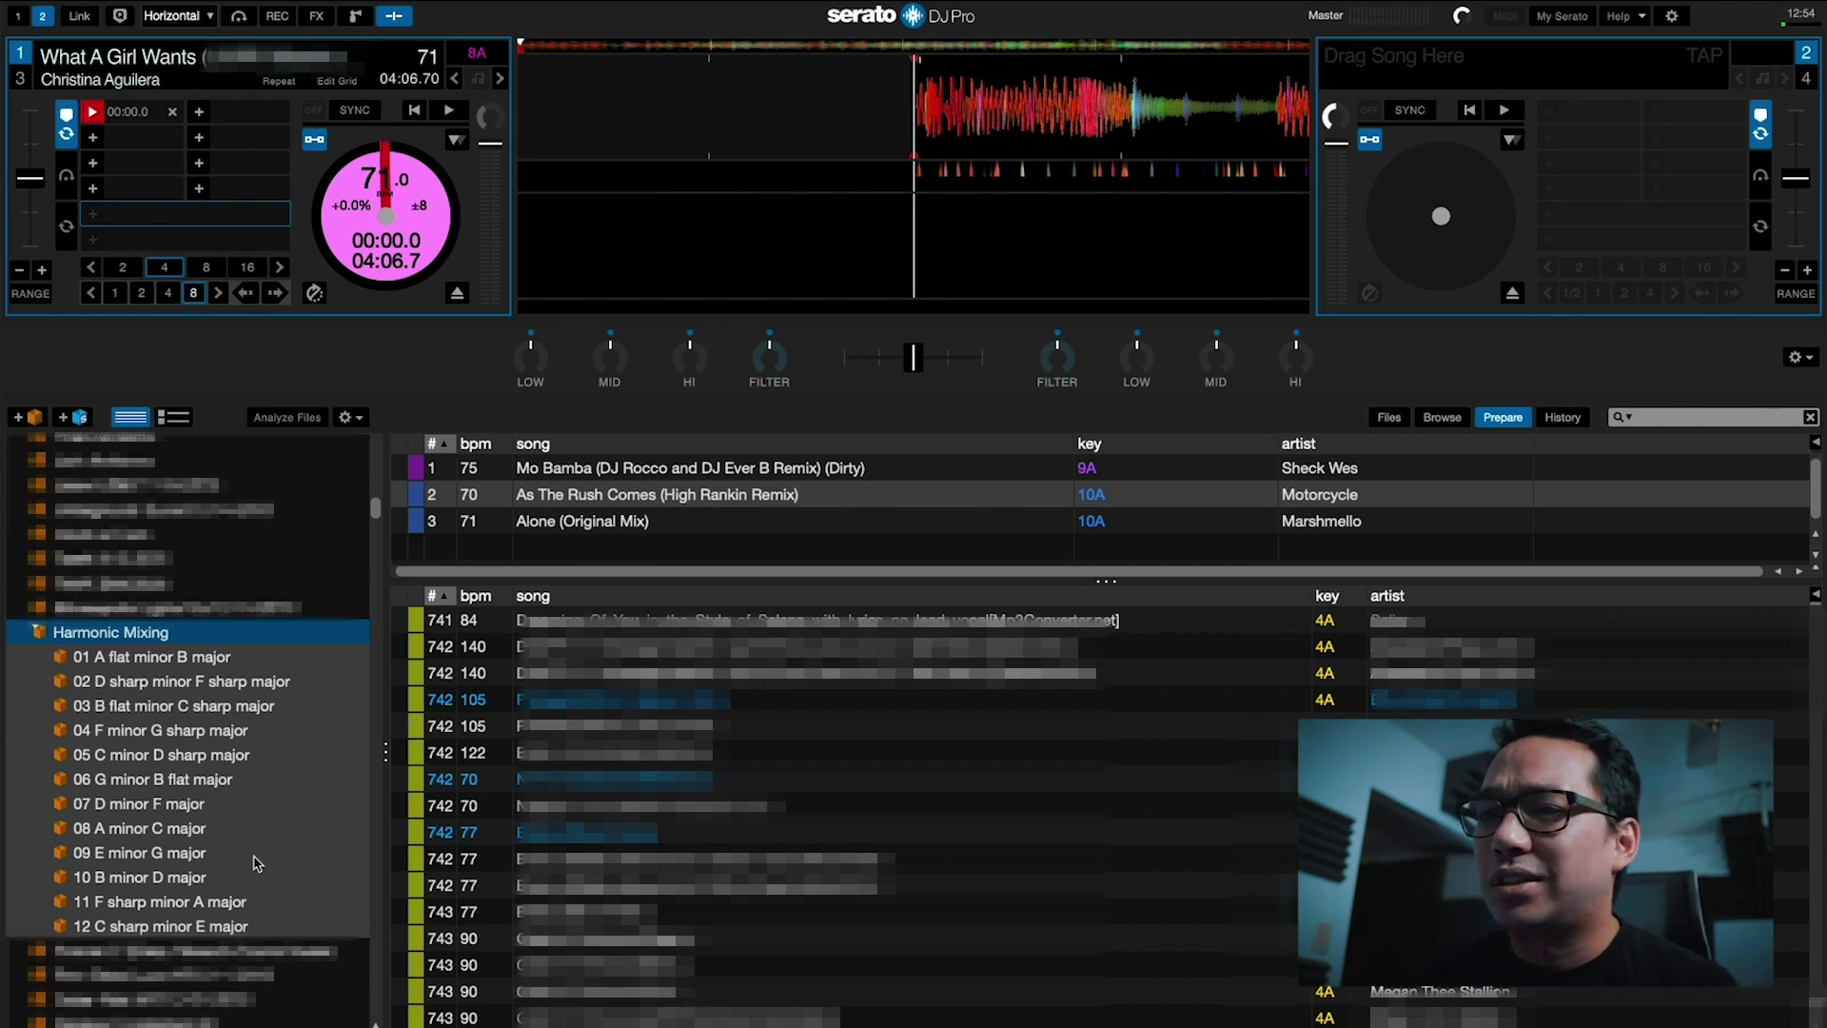
Review the 01 A flat minor B major crate, selecting 1A tracks 343 and 68
{"action": "left_click", "coordinate": [95, 662]}
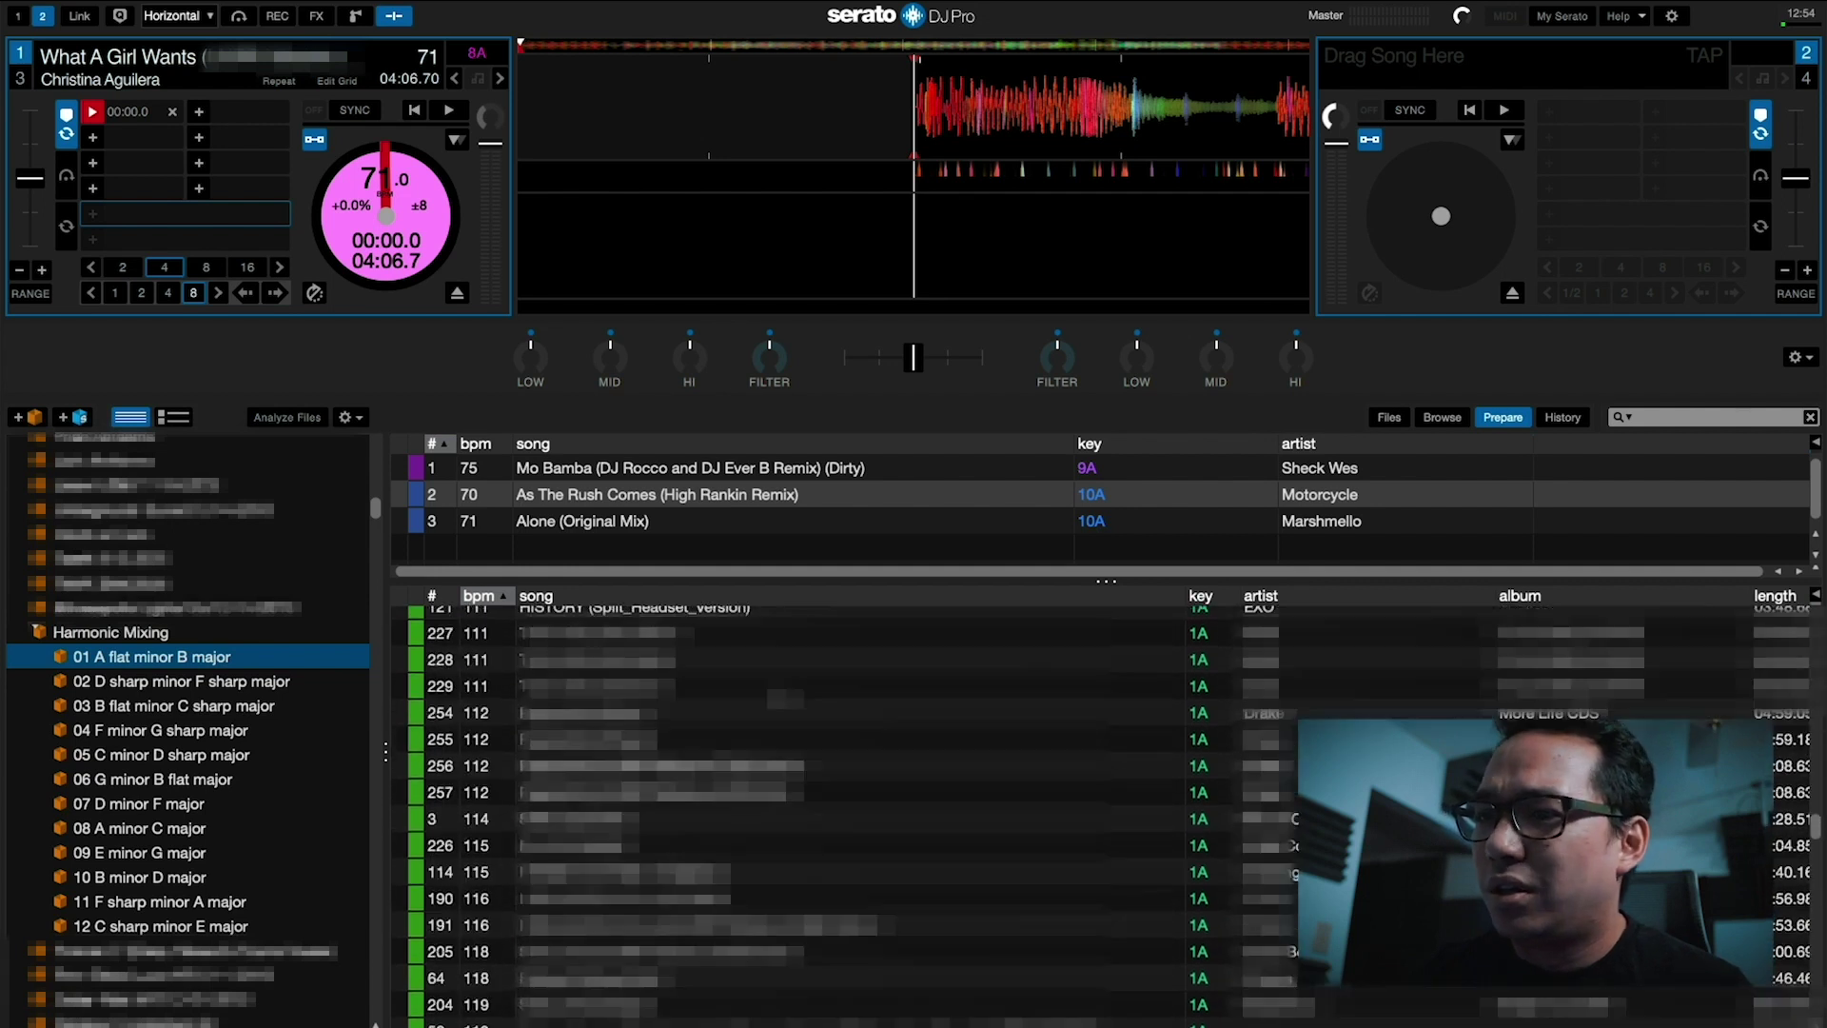
{"action": "scroll", "coordinate": [856, 818], "scroll_direction": "up", "scroll_amount": 10}
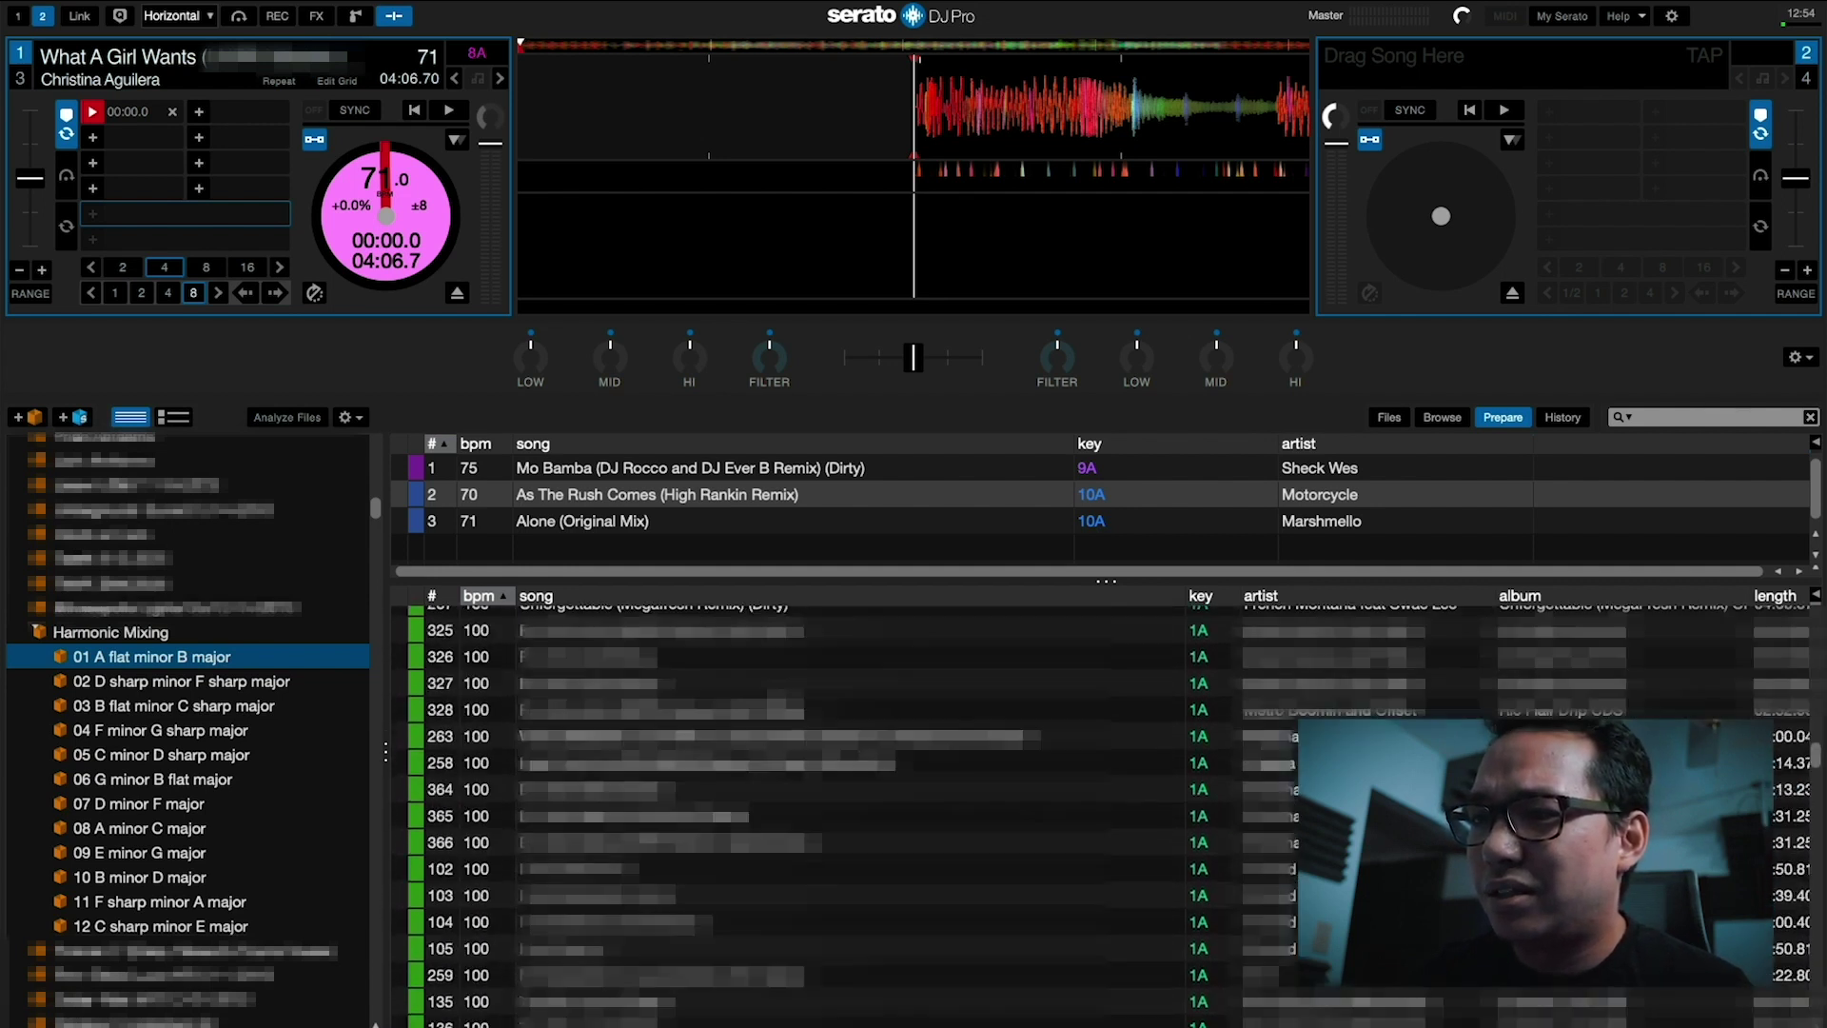
{"action": "scroll", "coordinate": [856, 819], "scroll_direction": "up", "scroll_amount": 5}
{"action": "left_click", "coordinate": [666, 756]}
{"action": "scroll", "coordinate": [856, 818], "scroll_direction": "down", "scroll_amount": 2}
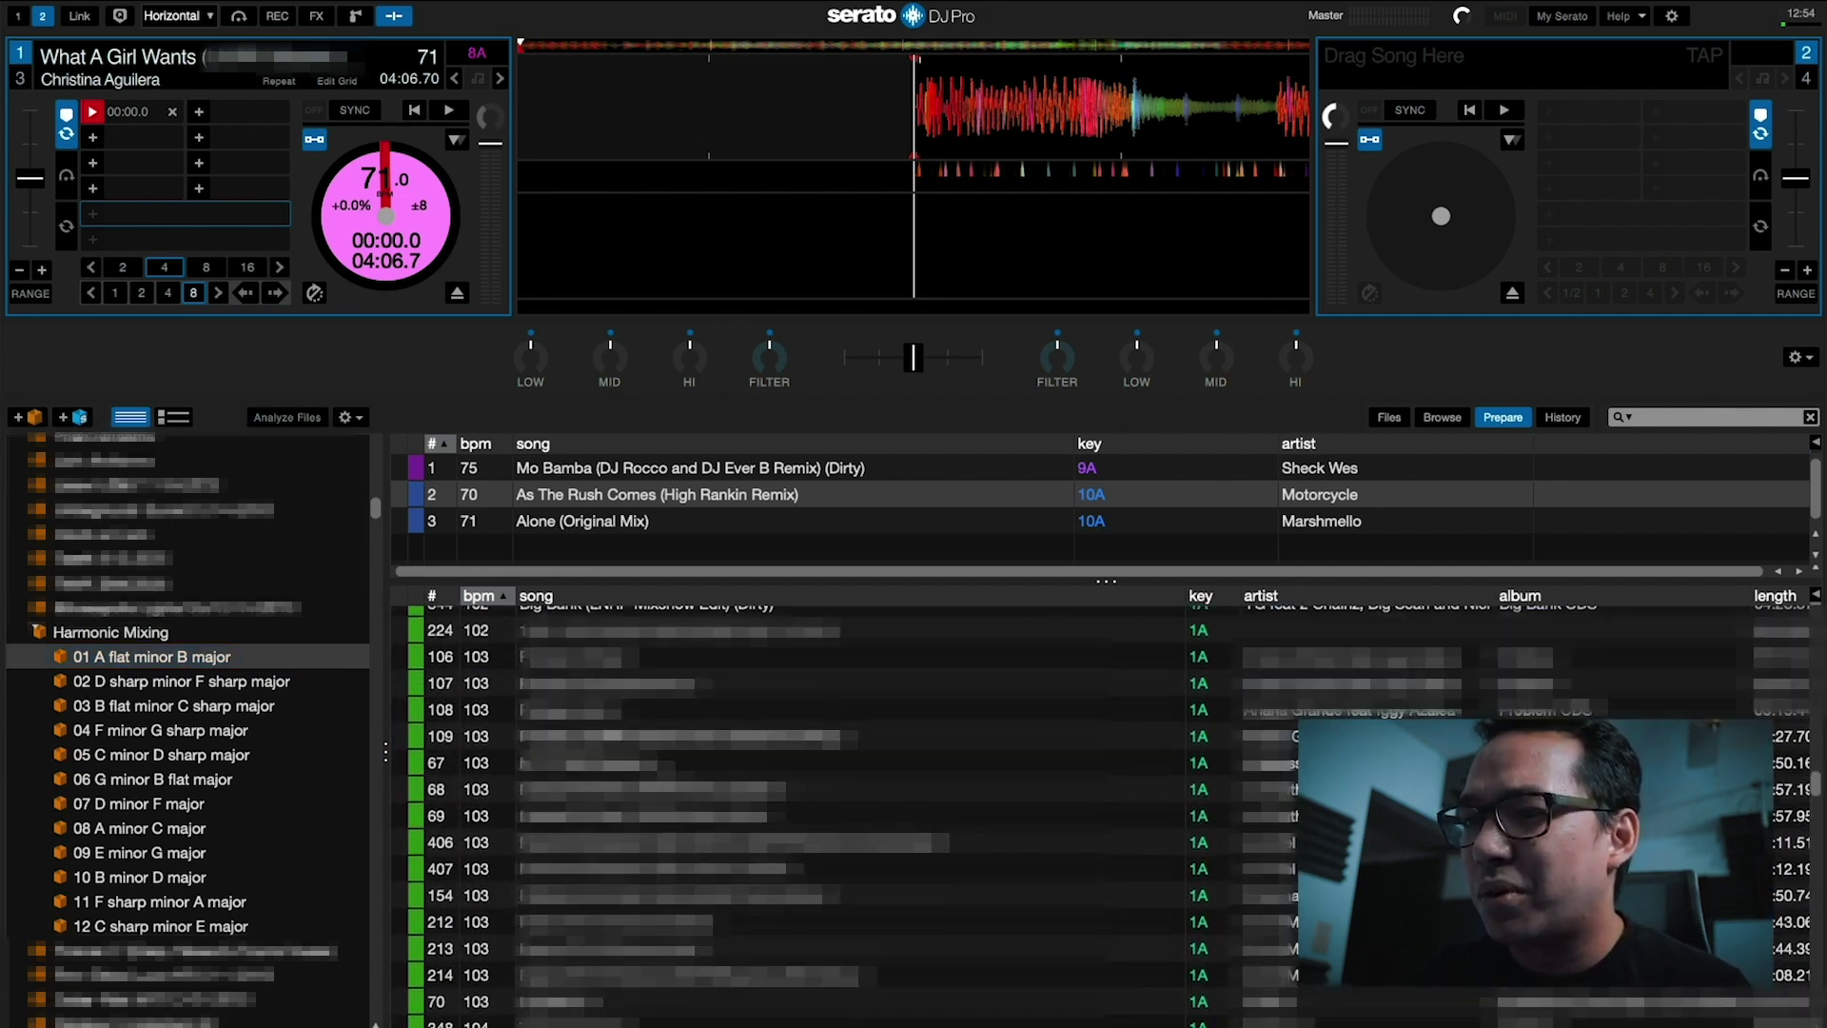
{"action": "left_click", "coordinate": [556, 879]}
Sort the 02 D sharp minor F sharp major tracks by bpm, select track 311, then open 08 A minor C major
{"action": "left_click", "coordinate": [153, 682]}
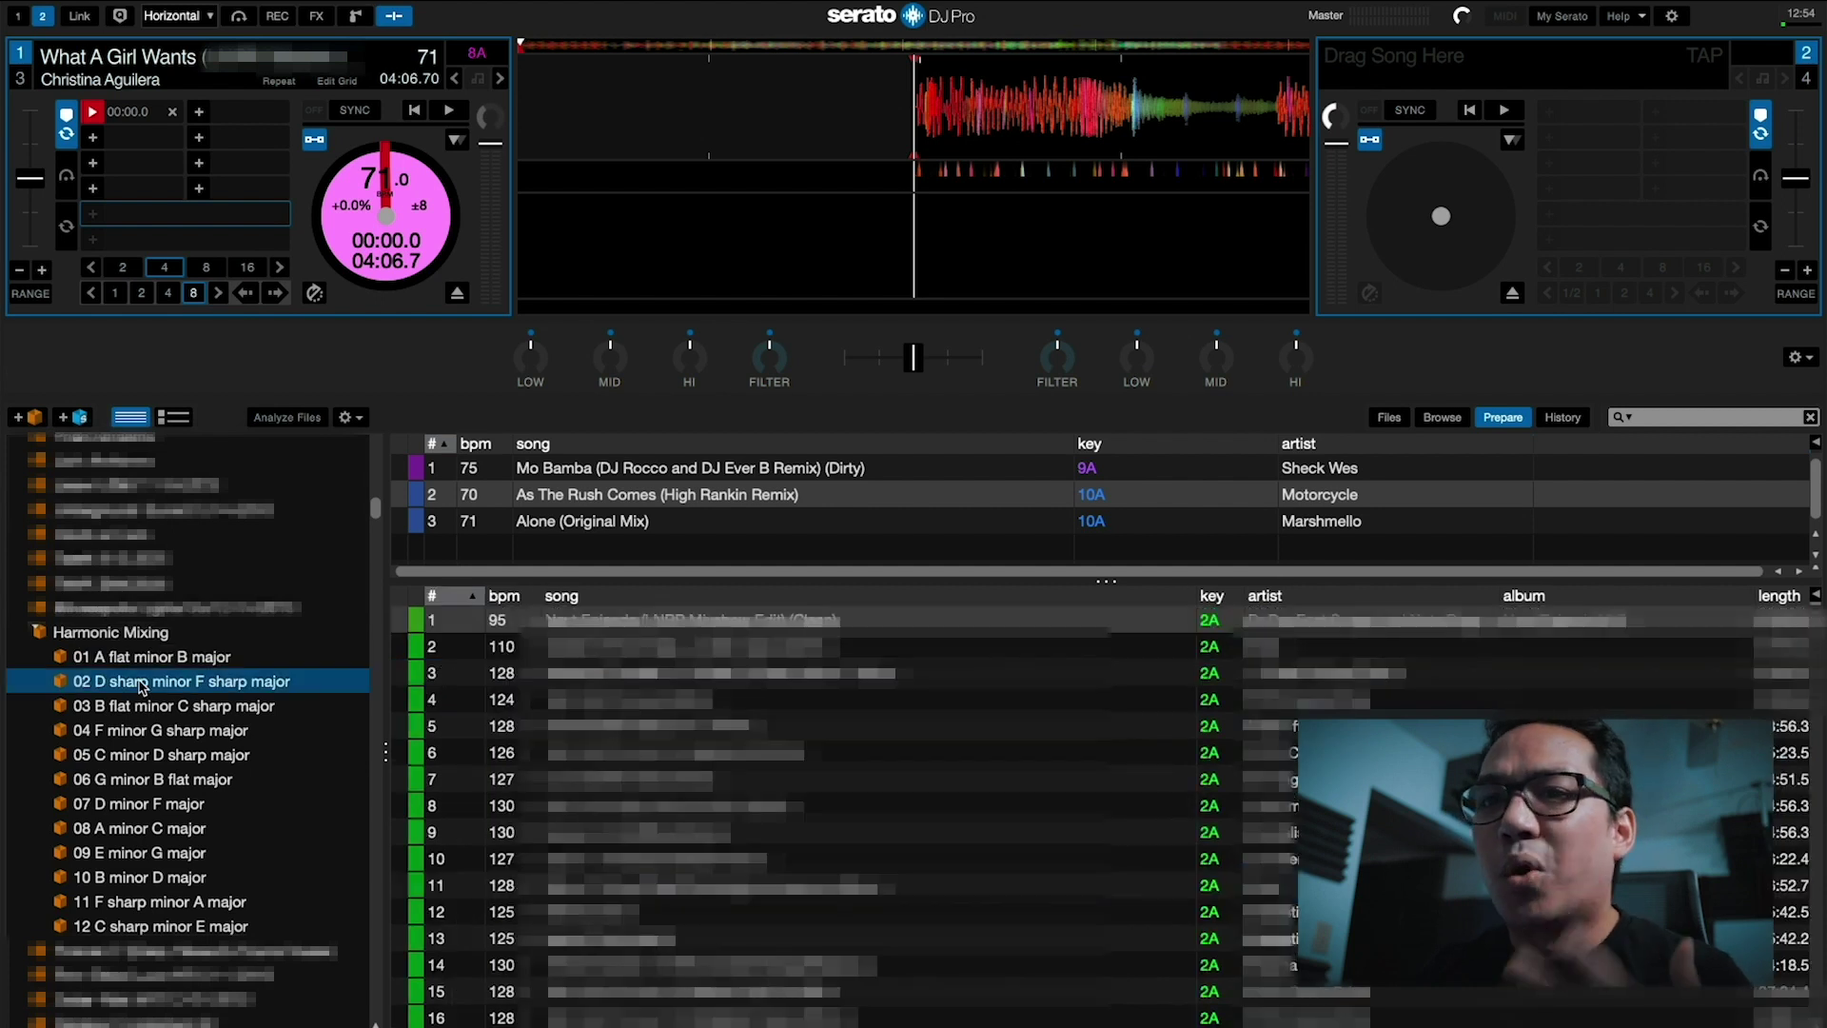
{"action": "left_click", "coordinate": [522, 596]}
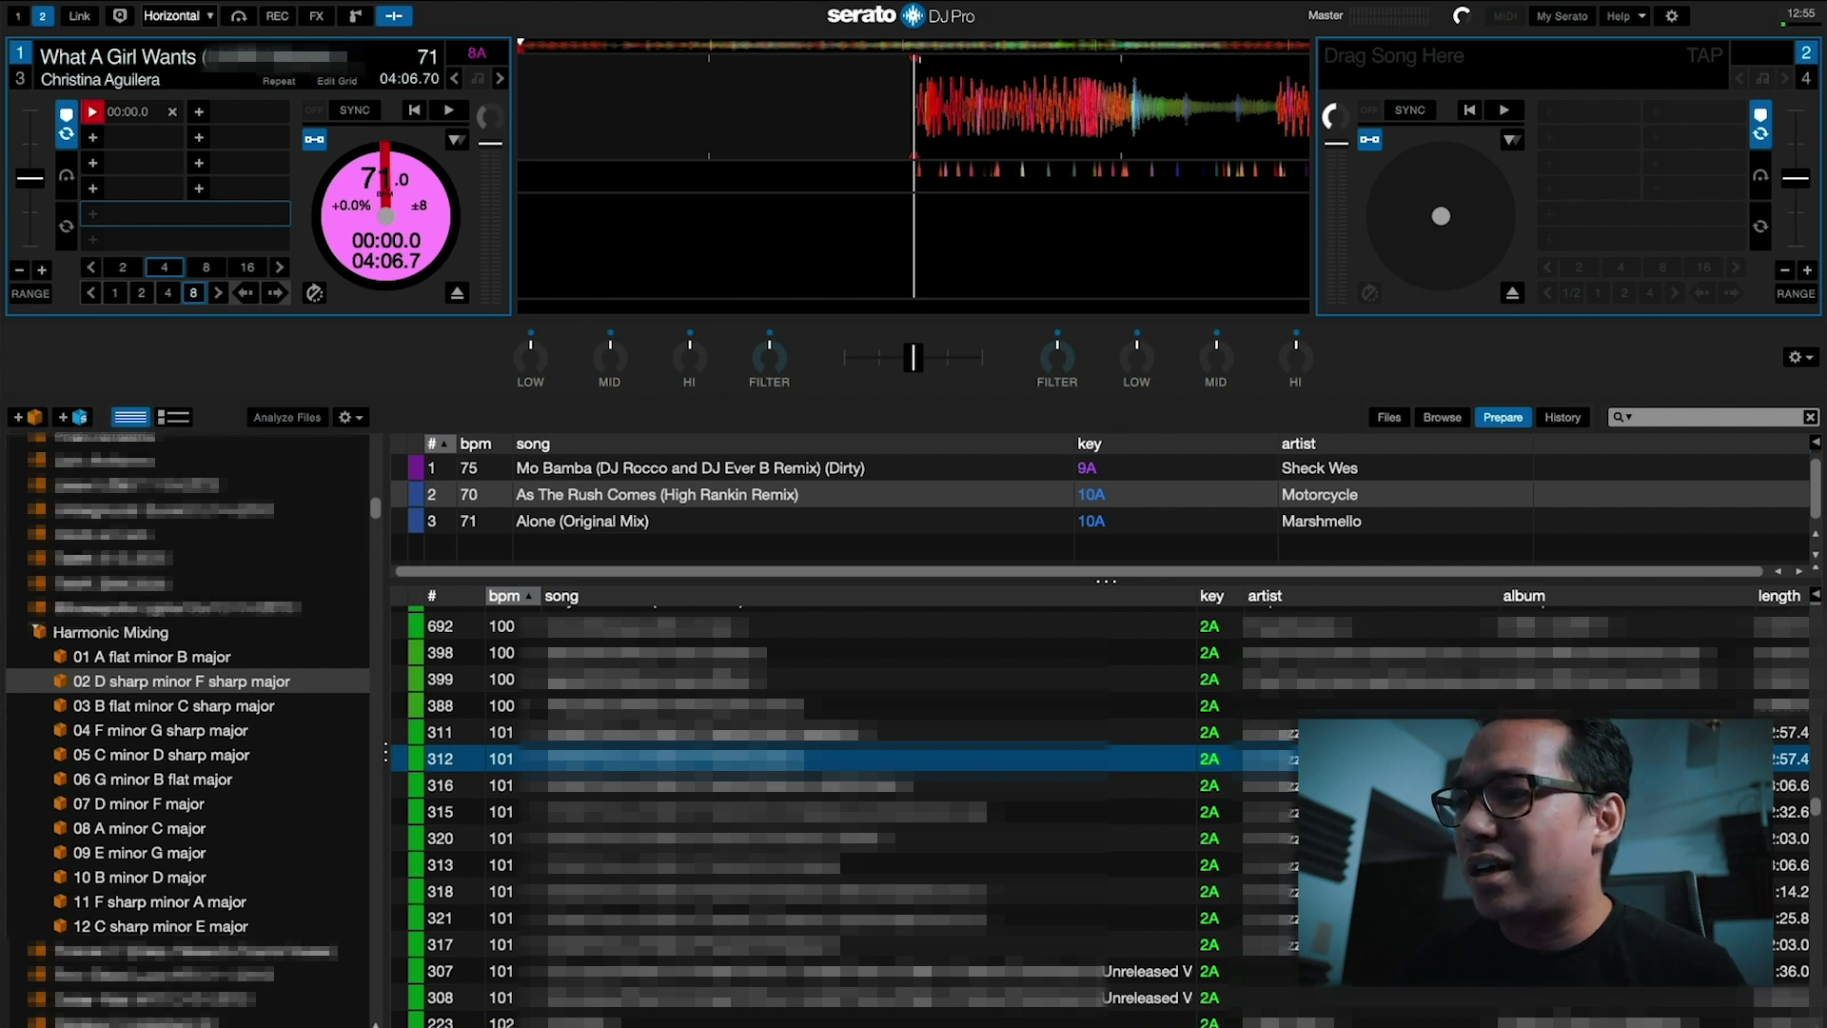
{"action": "left_click", "coordinate": [1209, 737]}
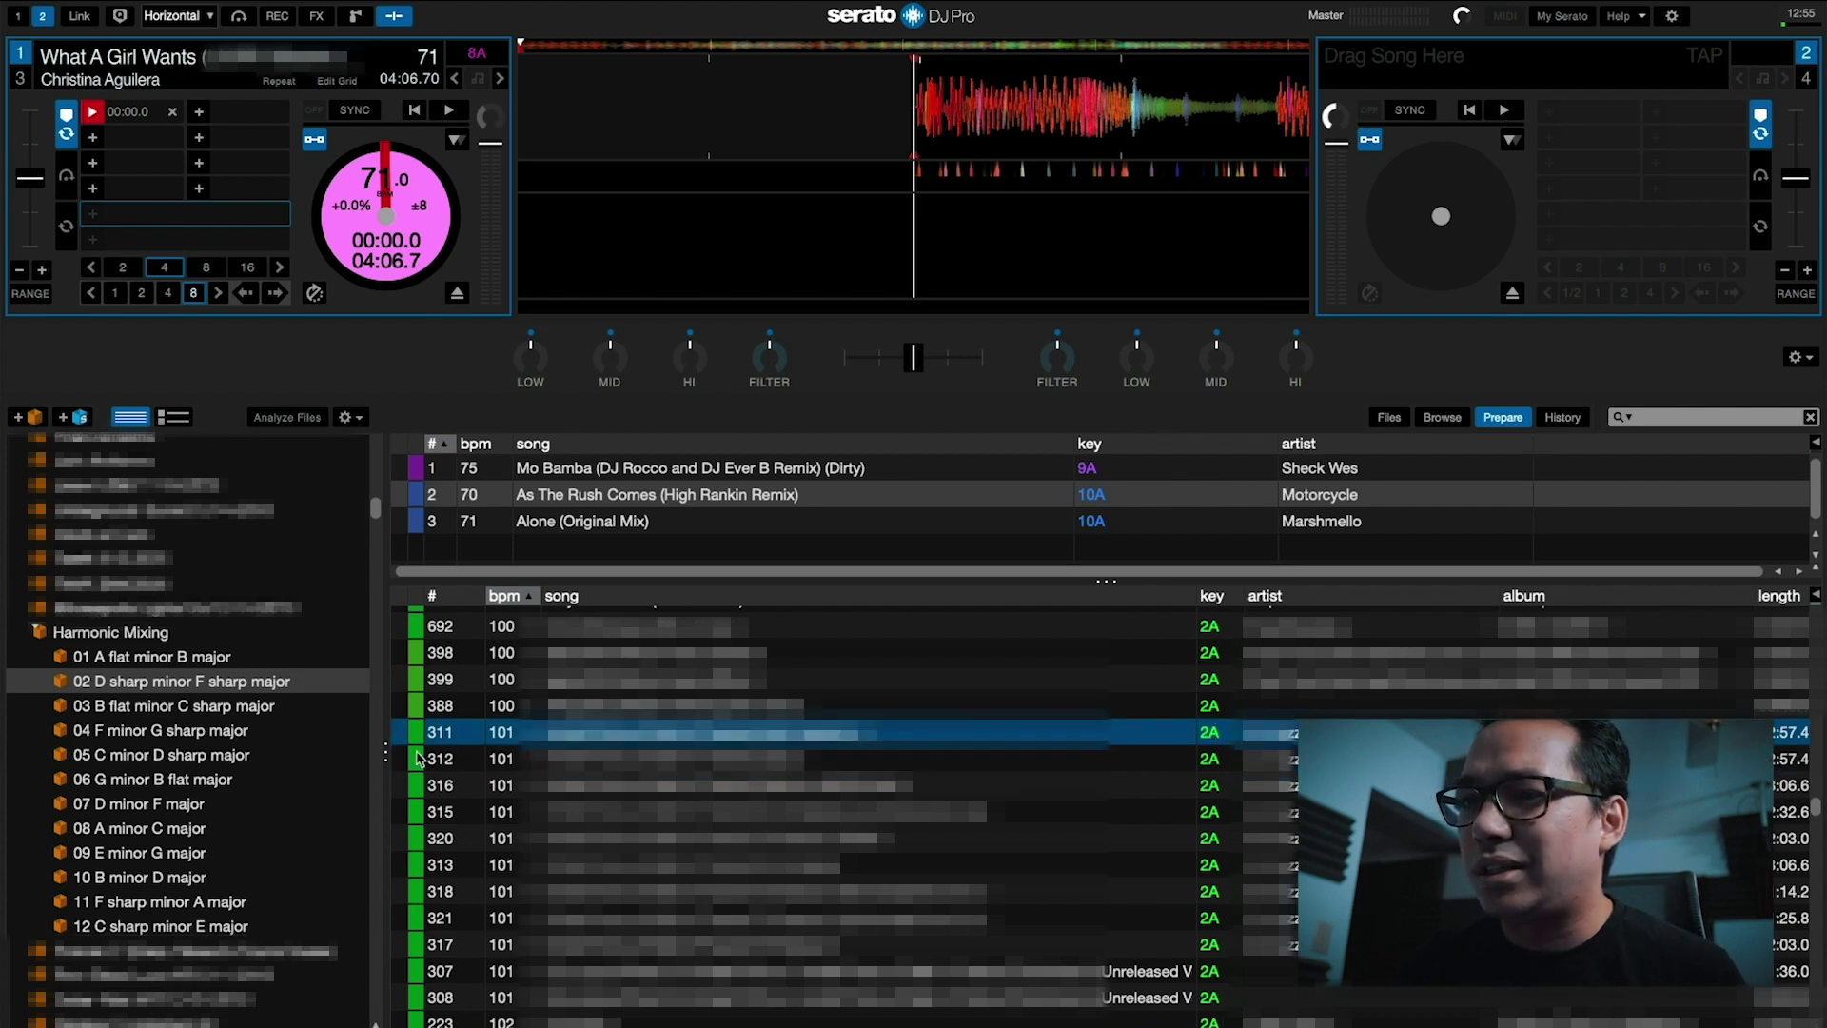
{"action": "scroll", "coordinate": [418, 640], "scroll_direction": "up", "scroll_amount": 3}
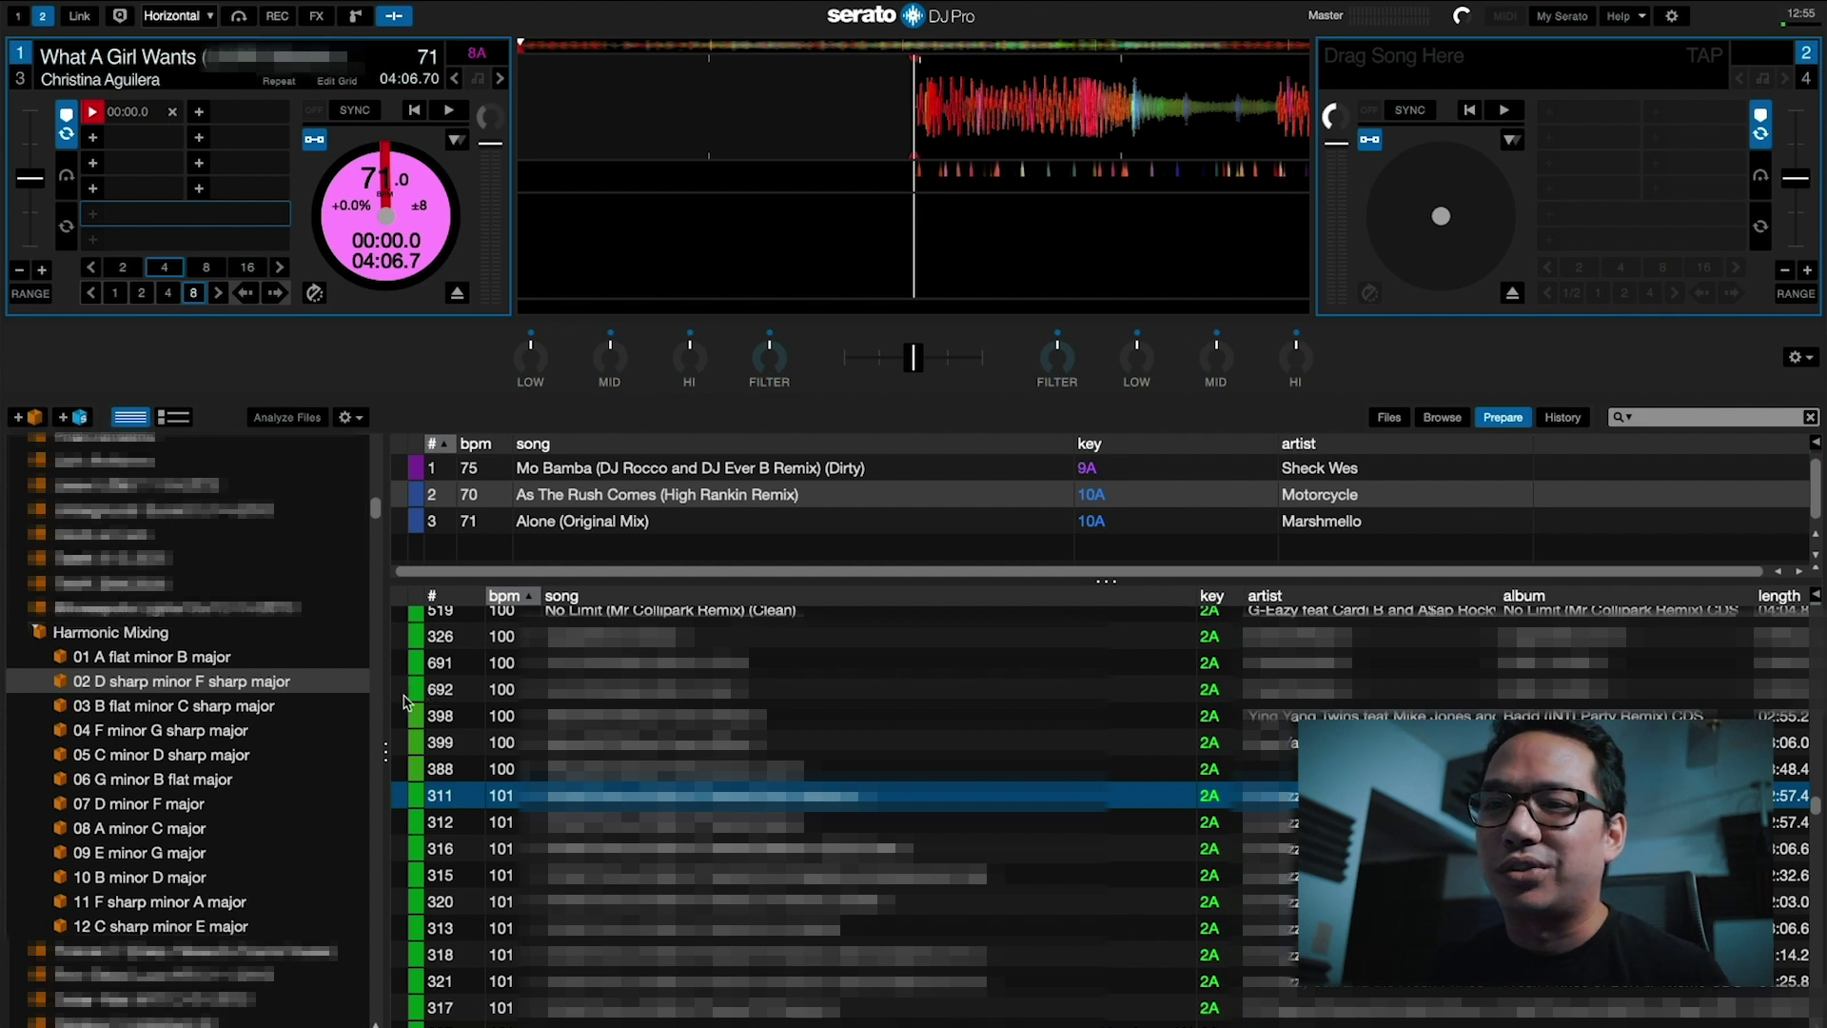
{"action": "left_click", "coordinate": [203, 832]}
Browse the 9A to 12A tracks in crates 09 E minor G major through 12 C sharp minor E major
{"action": "left_click", "coordinate": [191, 855]}
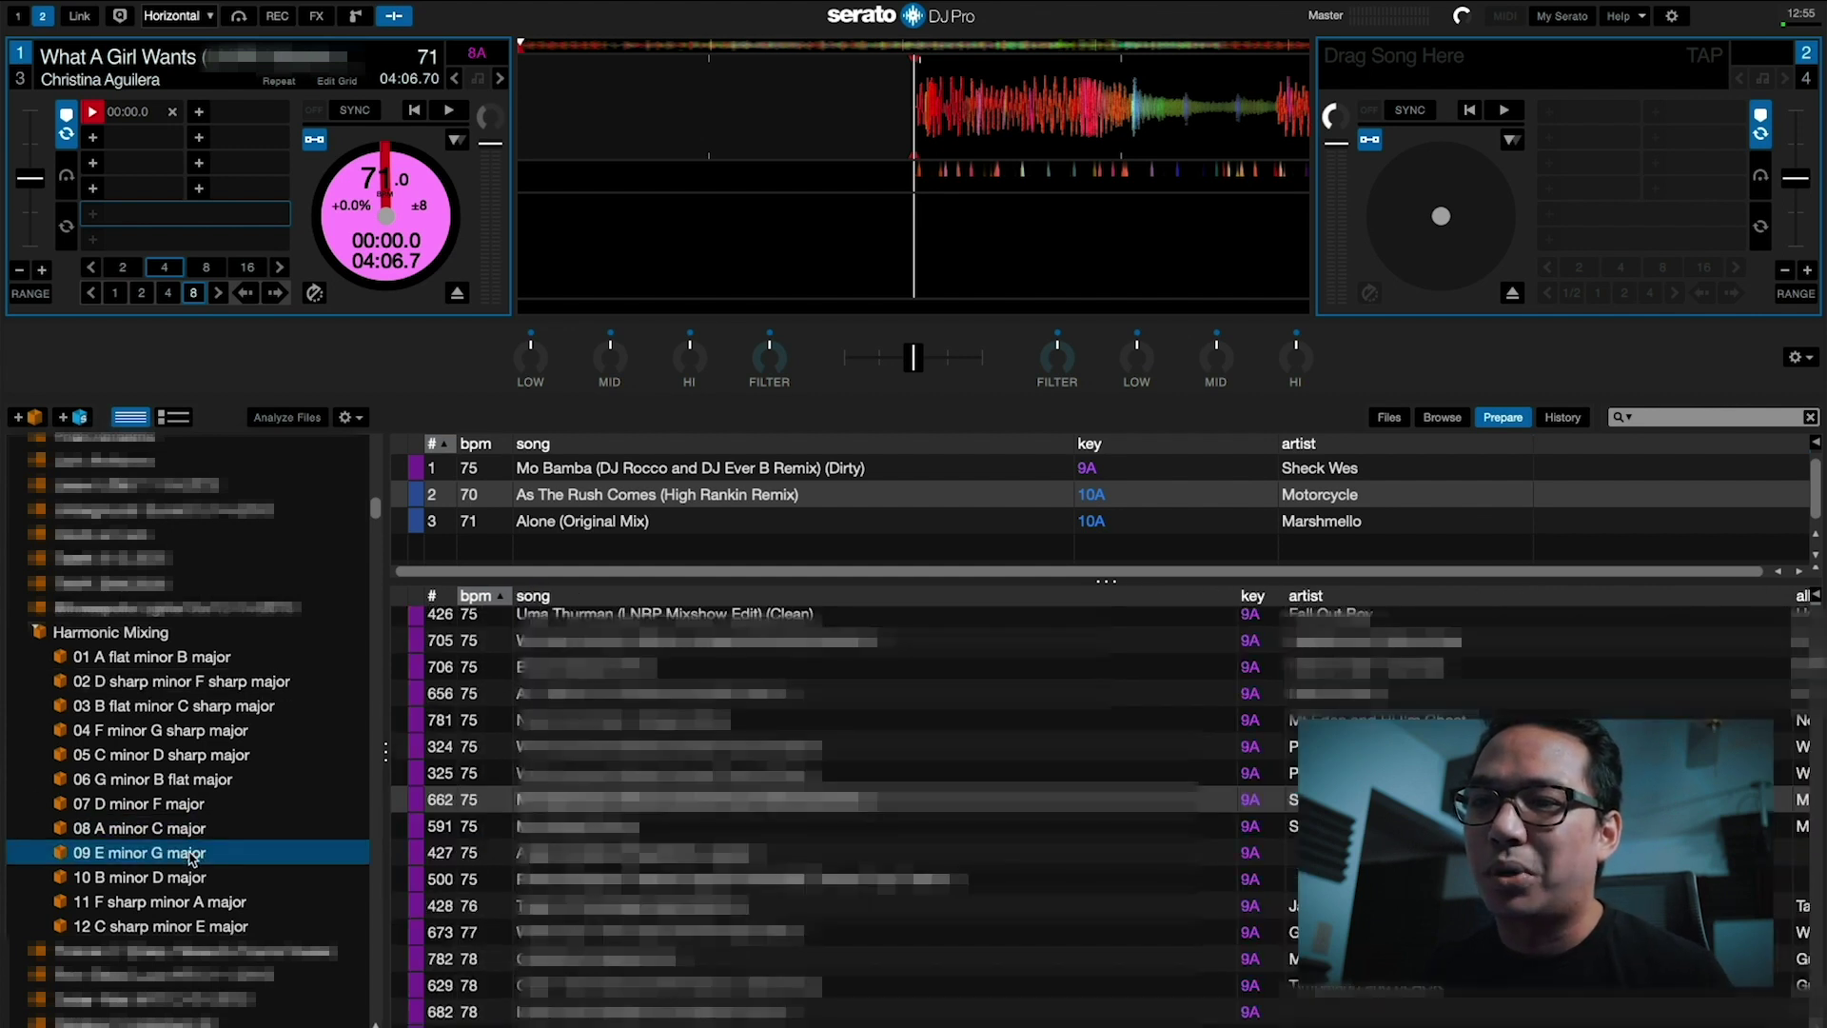
{"action": "left_click", "coordinate": [186, 876]}
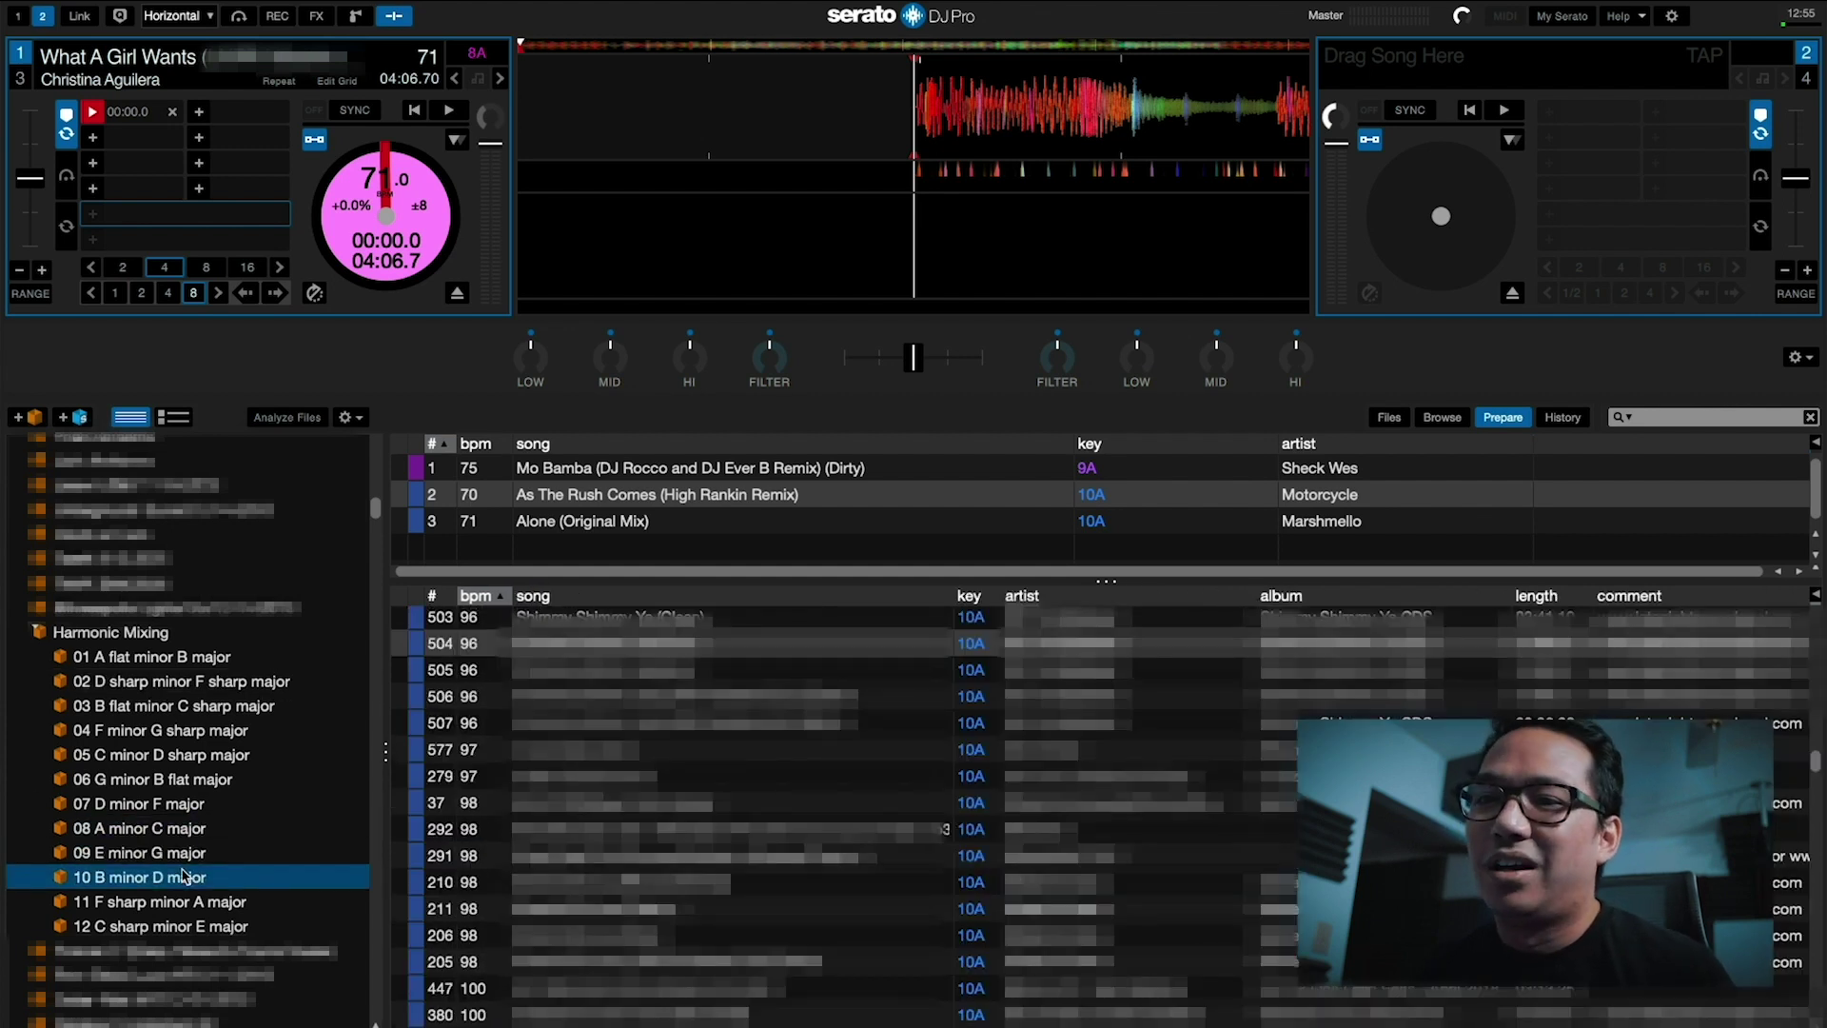
{"action": "left_click", "coordinate": [175, 904]}
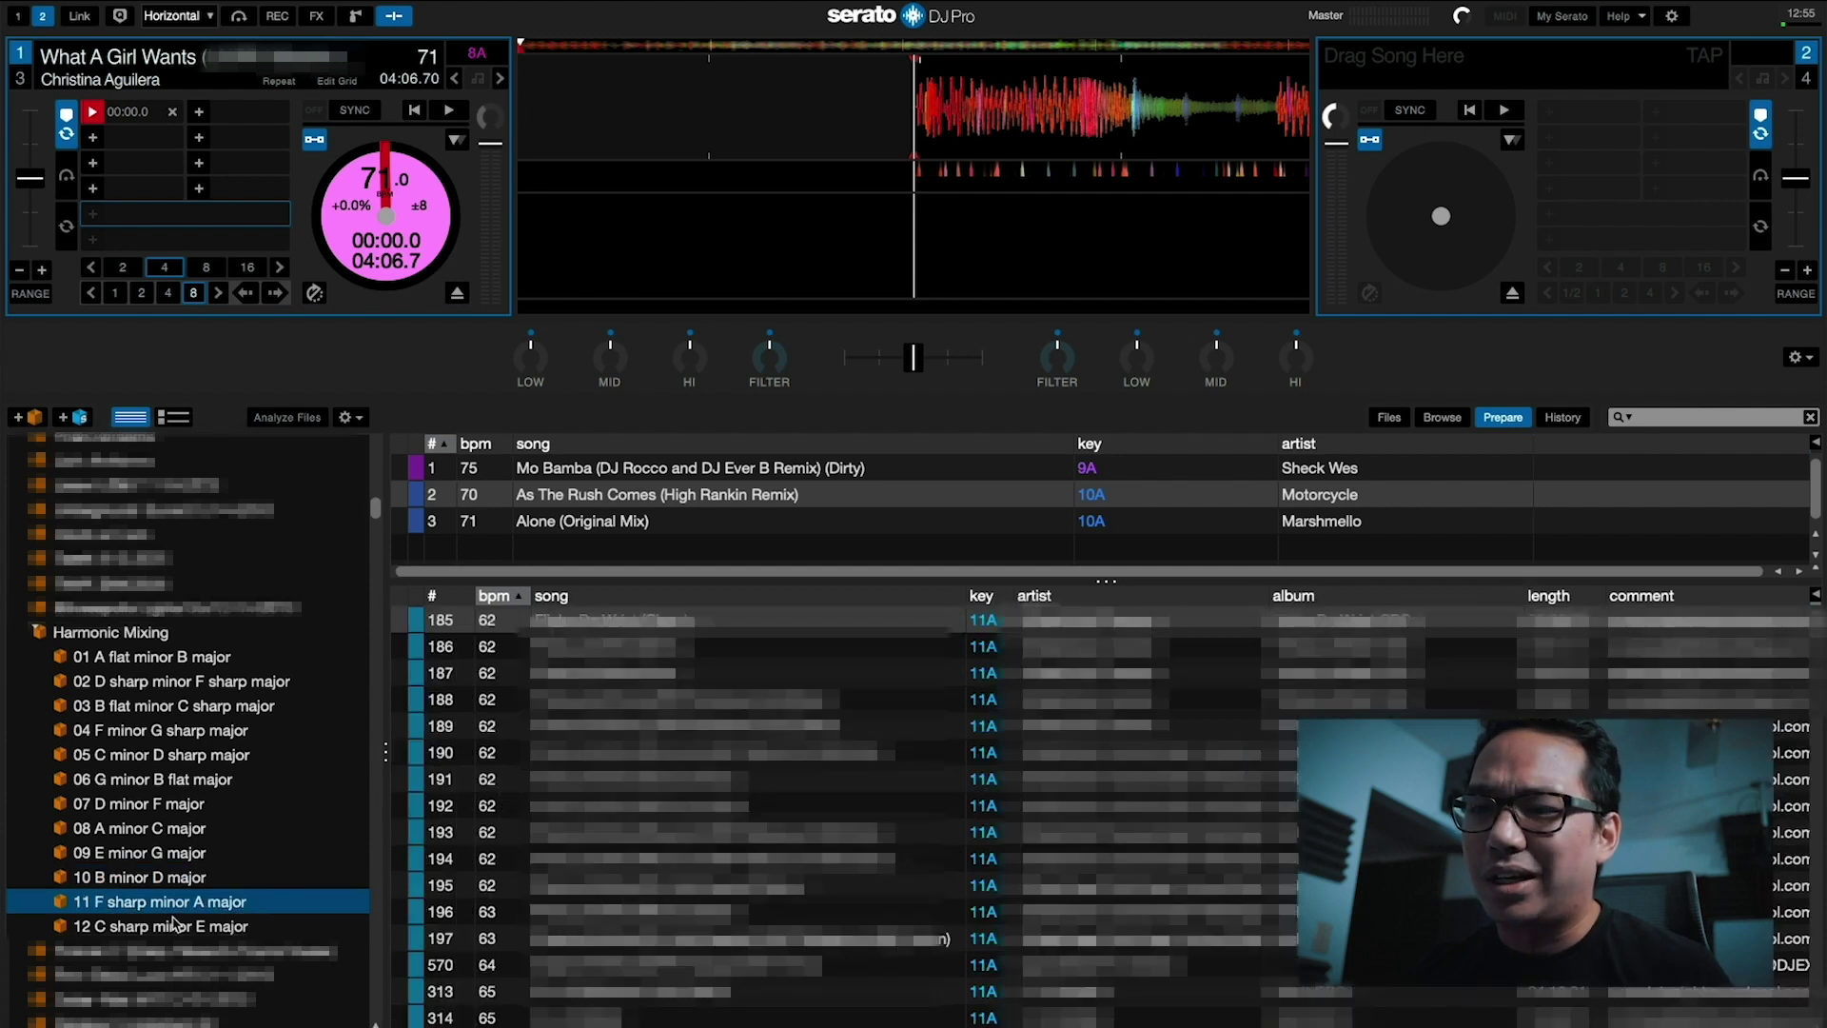
{"action": "left_click", "coordinate": [173, 928]}
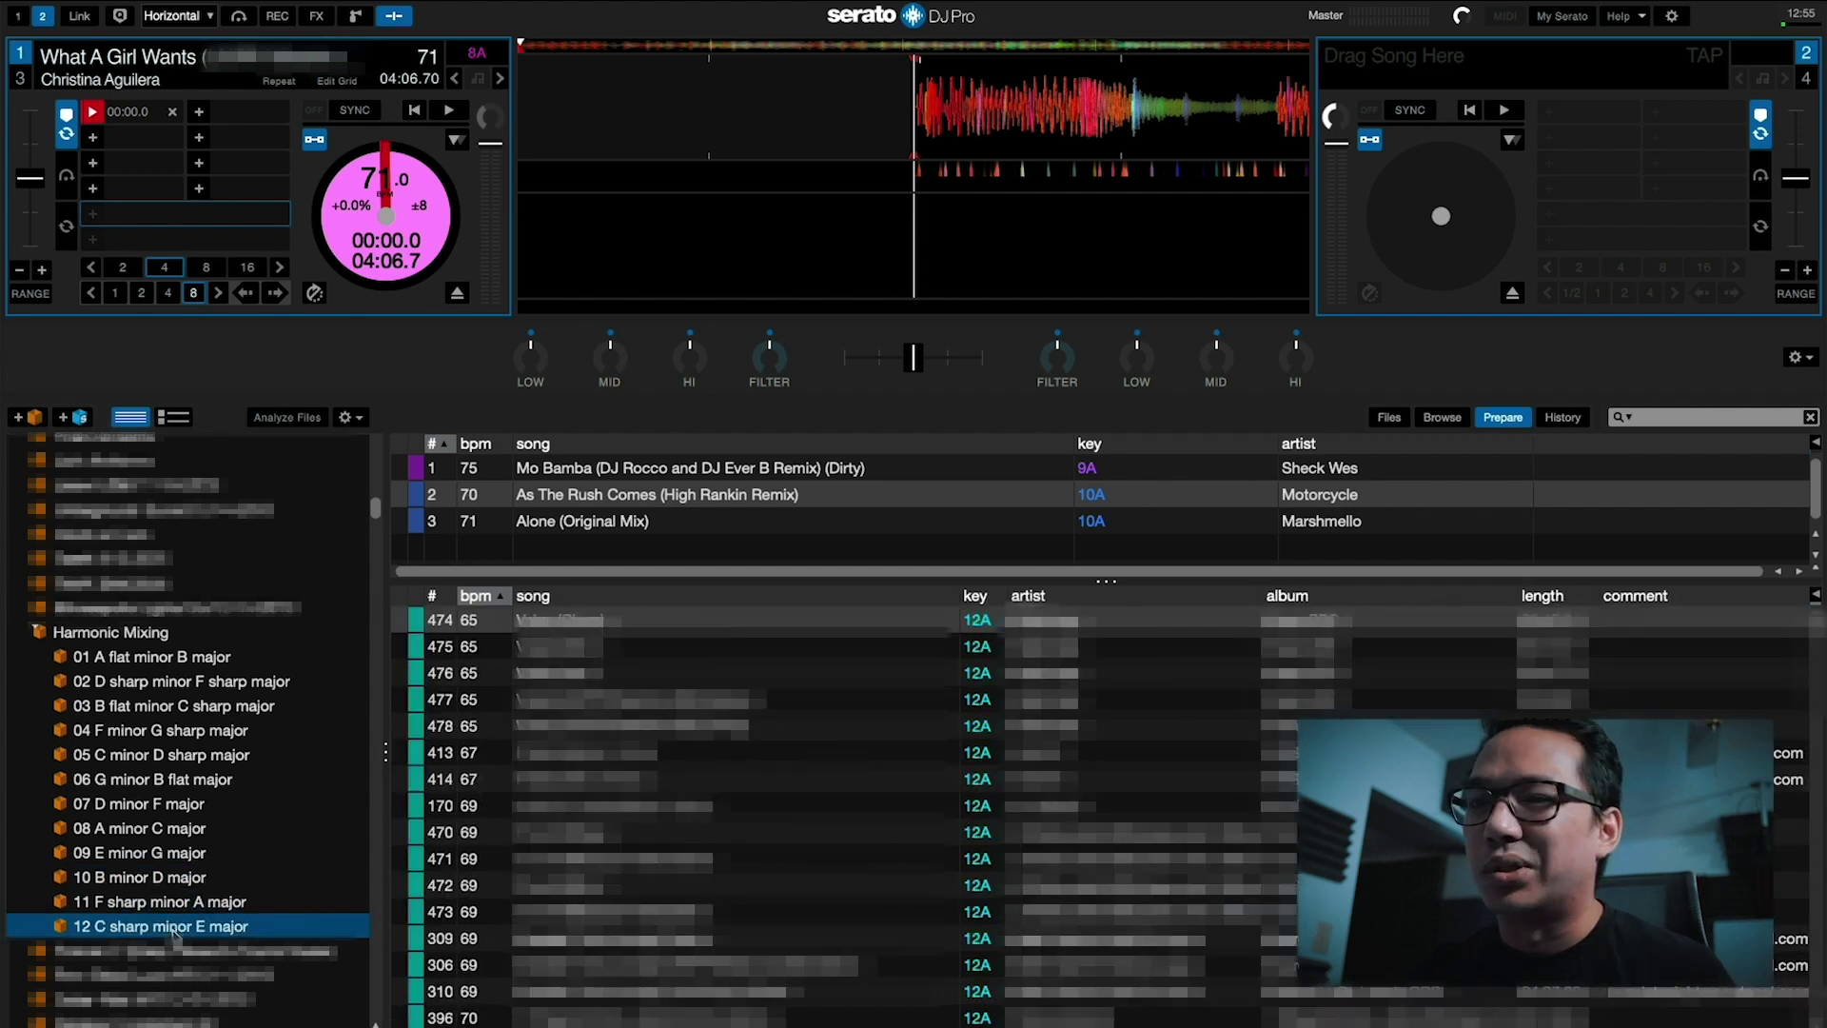
Step through crates 01 to 06, ending on the 6A tracks of 06 G minor B flat major
{"action": "left_click", "coordinate": [150, 659]}
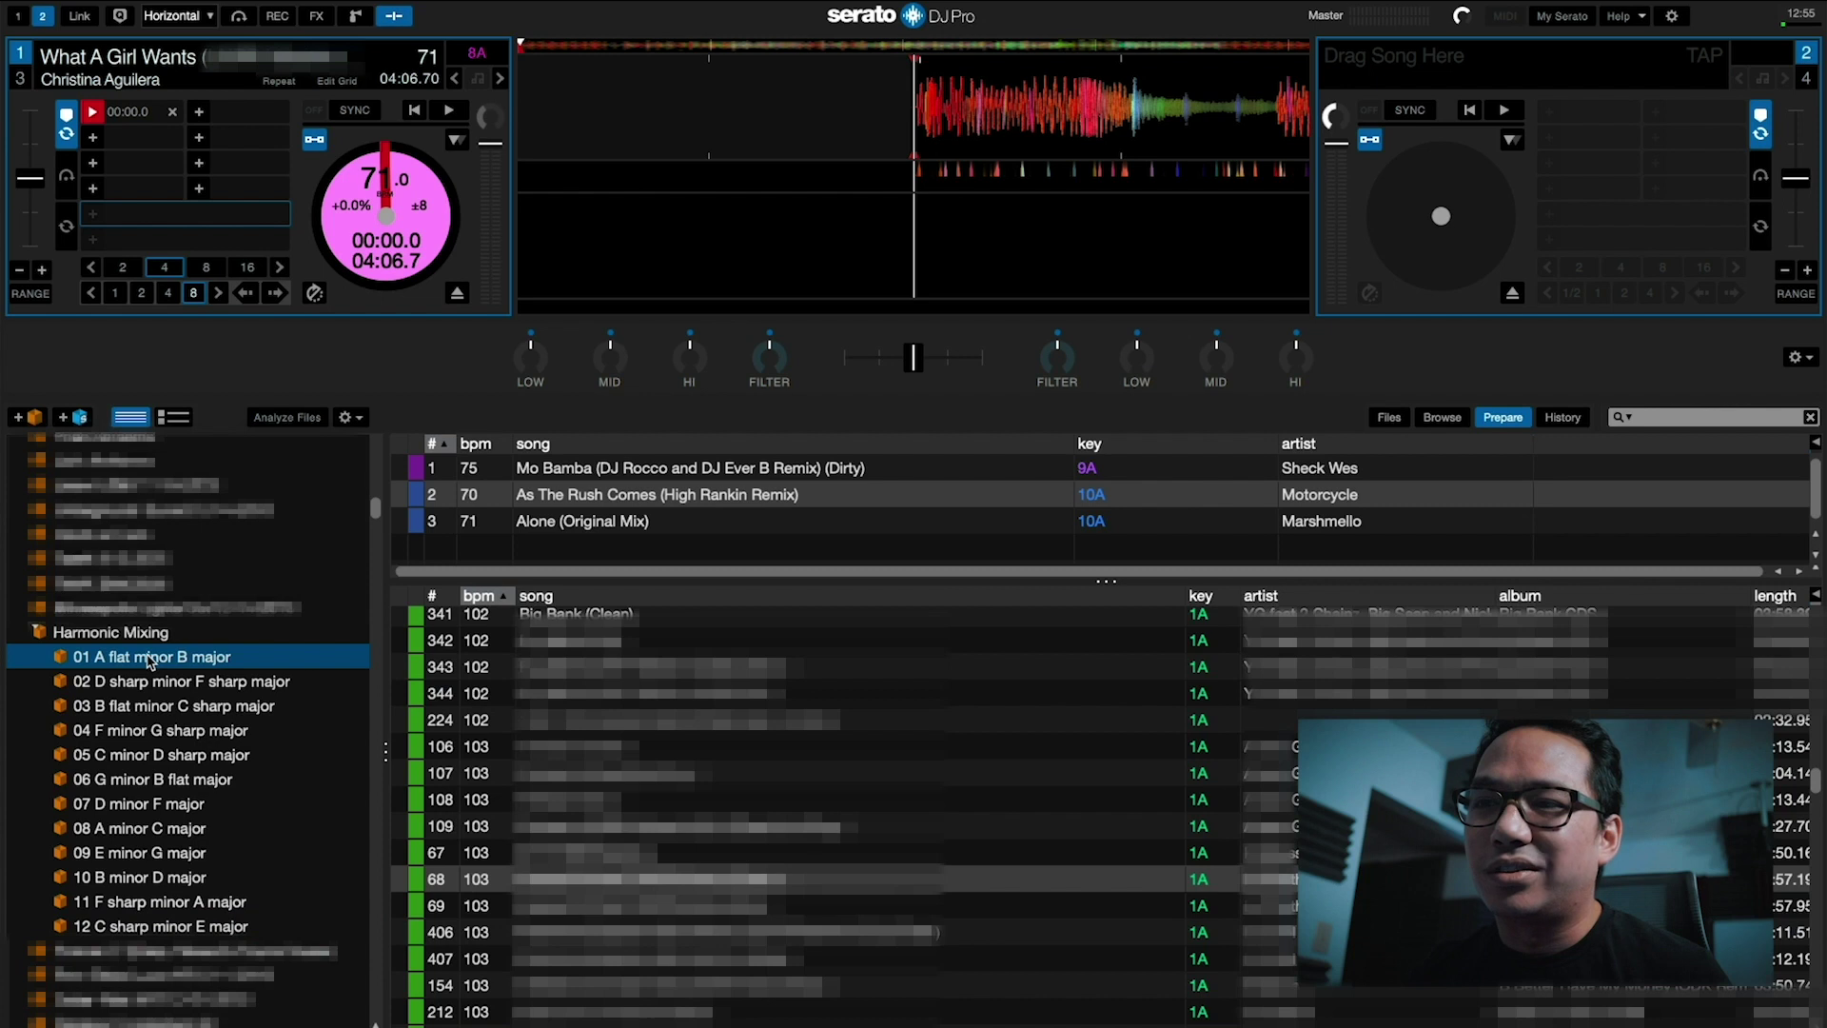
{"action": "left_click", "coordinate": [153, 683]}
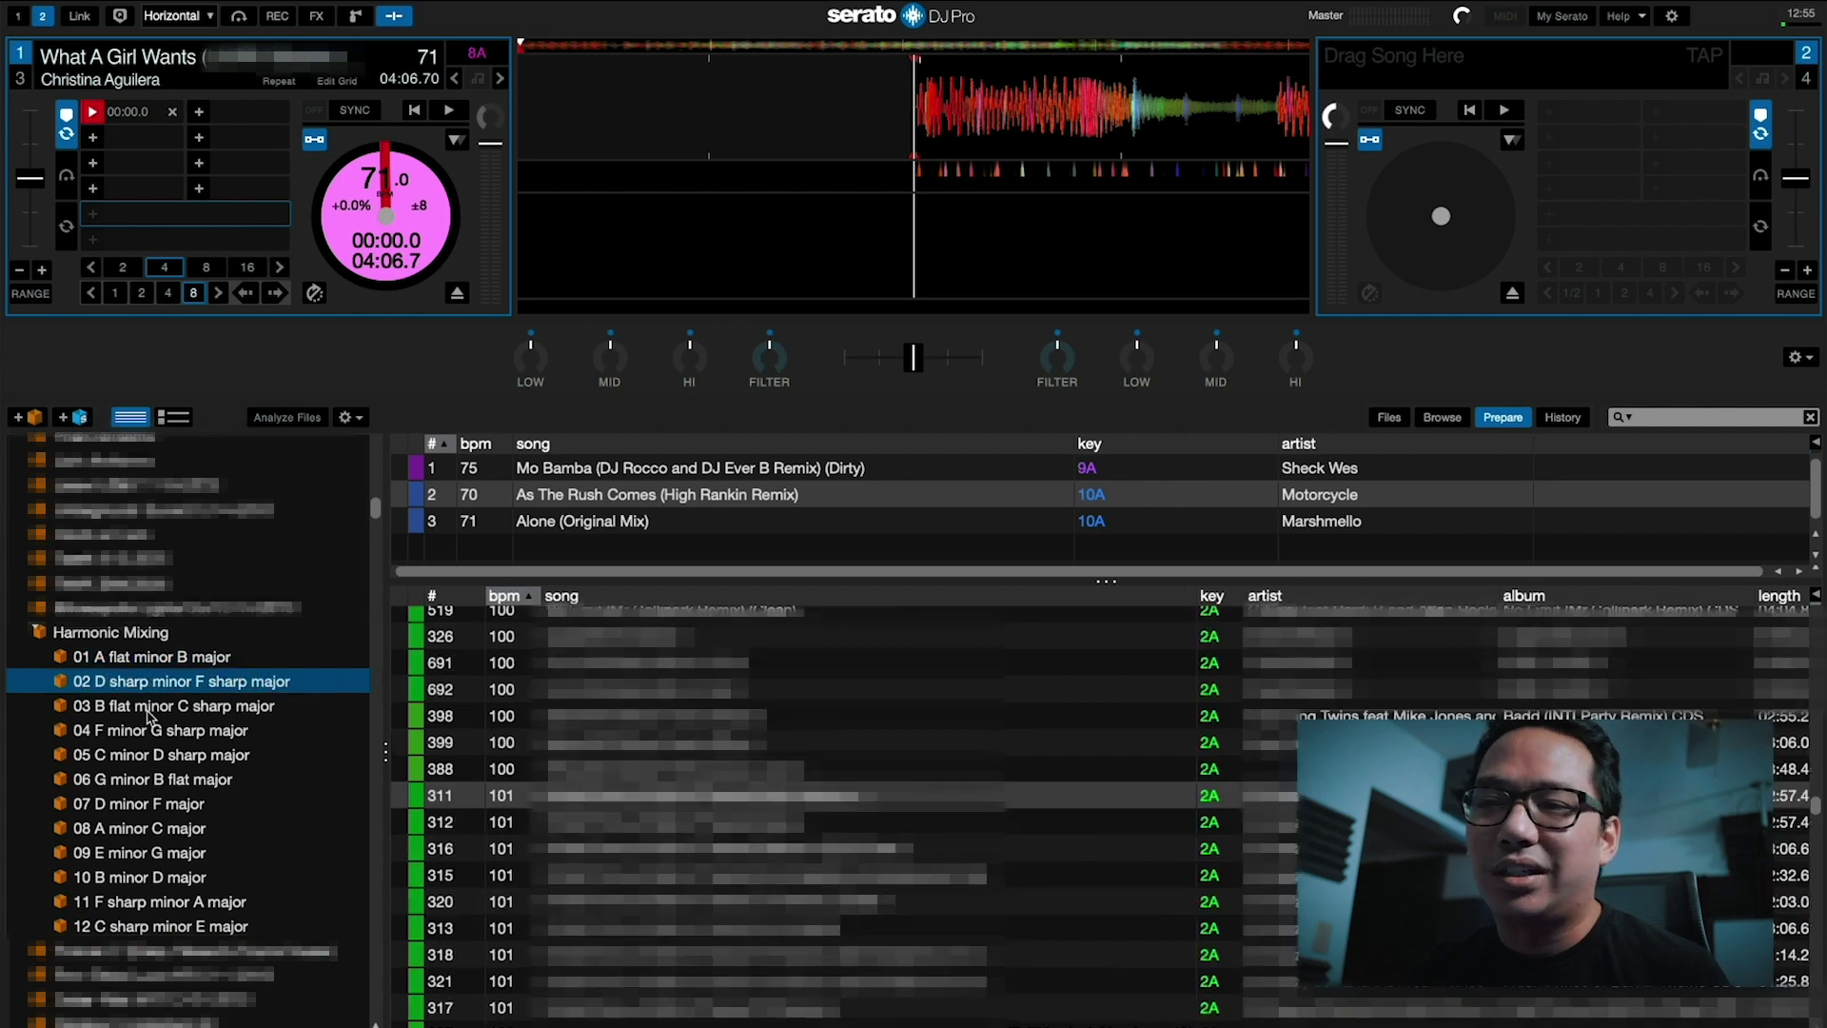
{"action": "left_click", "coordinate": [150, 707]}
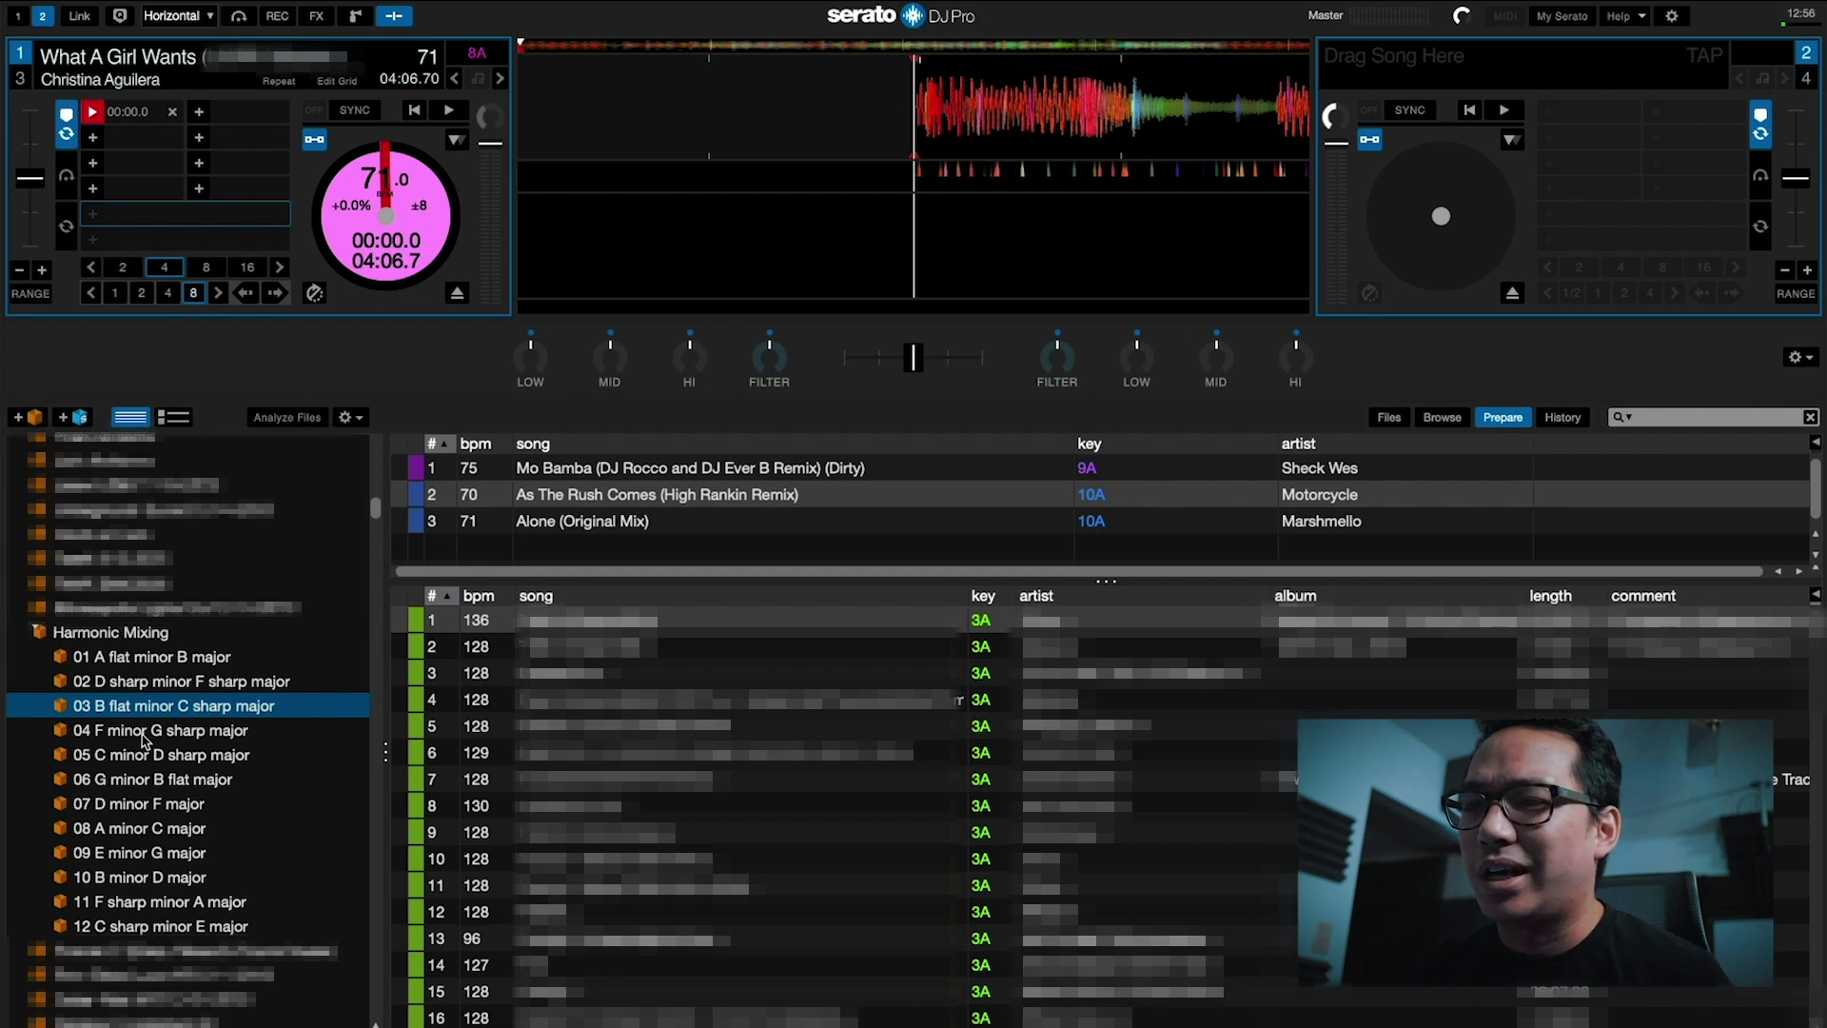
{"action": "left_click", "coordinate": [144, 733]}
{"action": "left_click", "coordinate": [139, 757]}
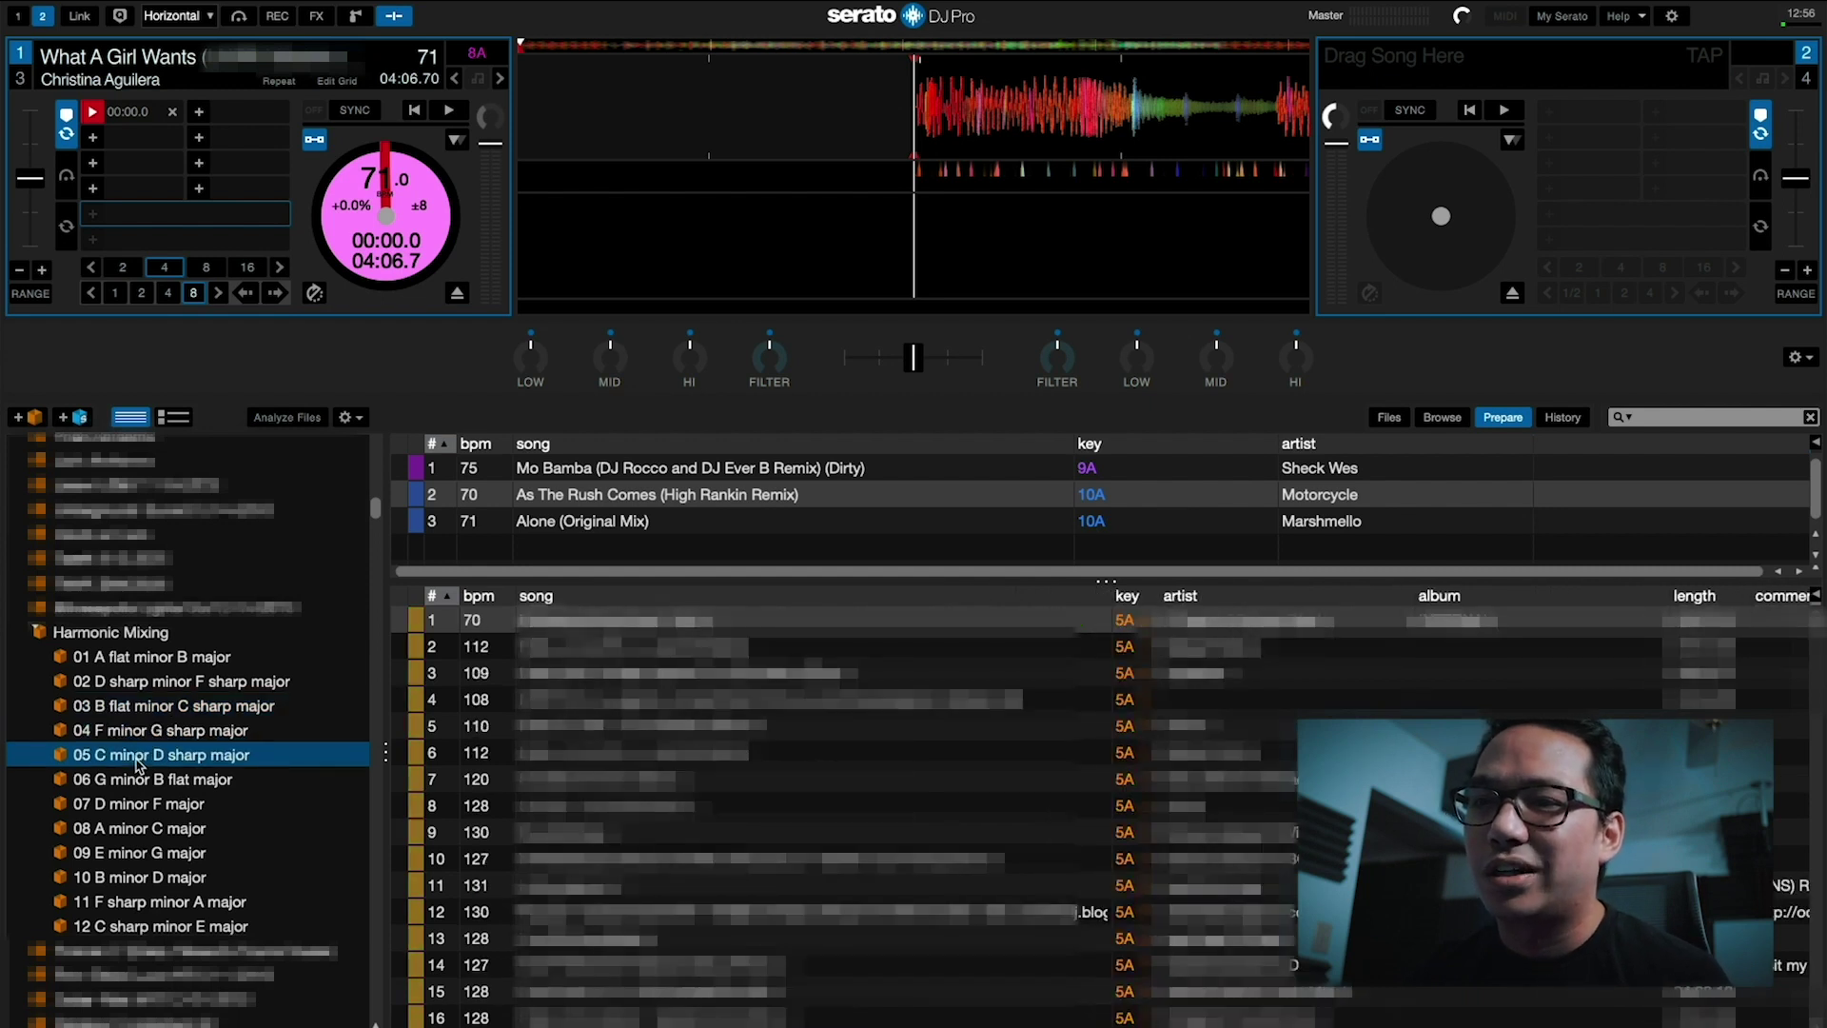
{"action": "left_click", "coordinate": [139, 781]}
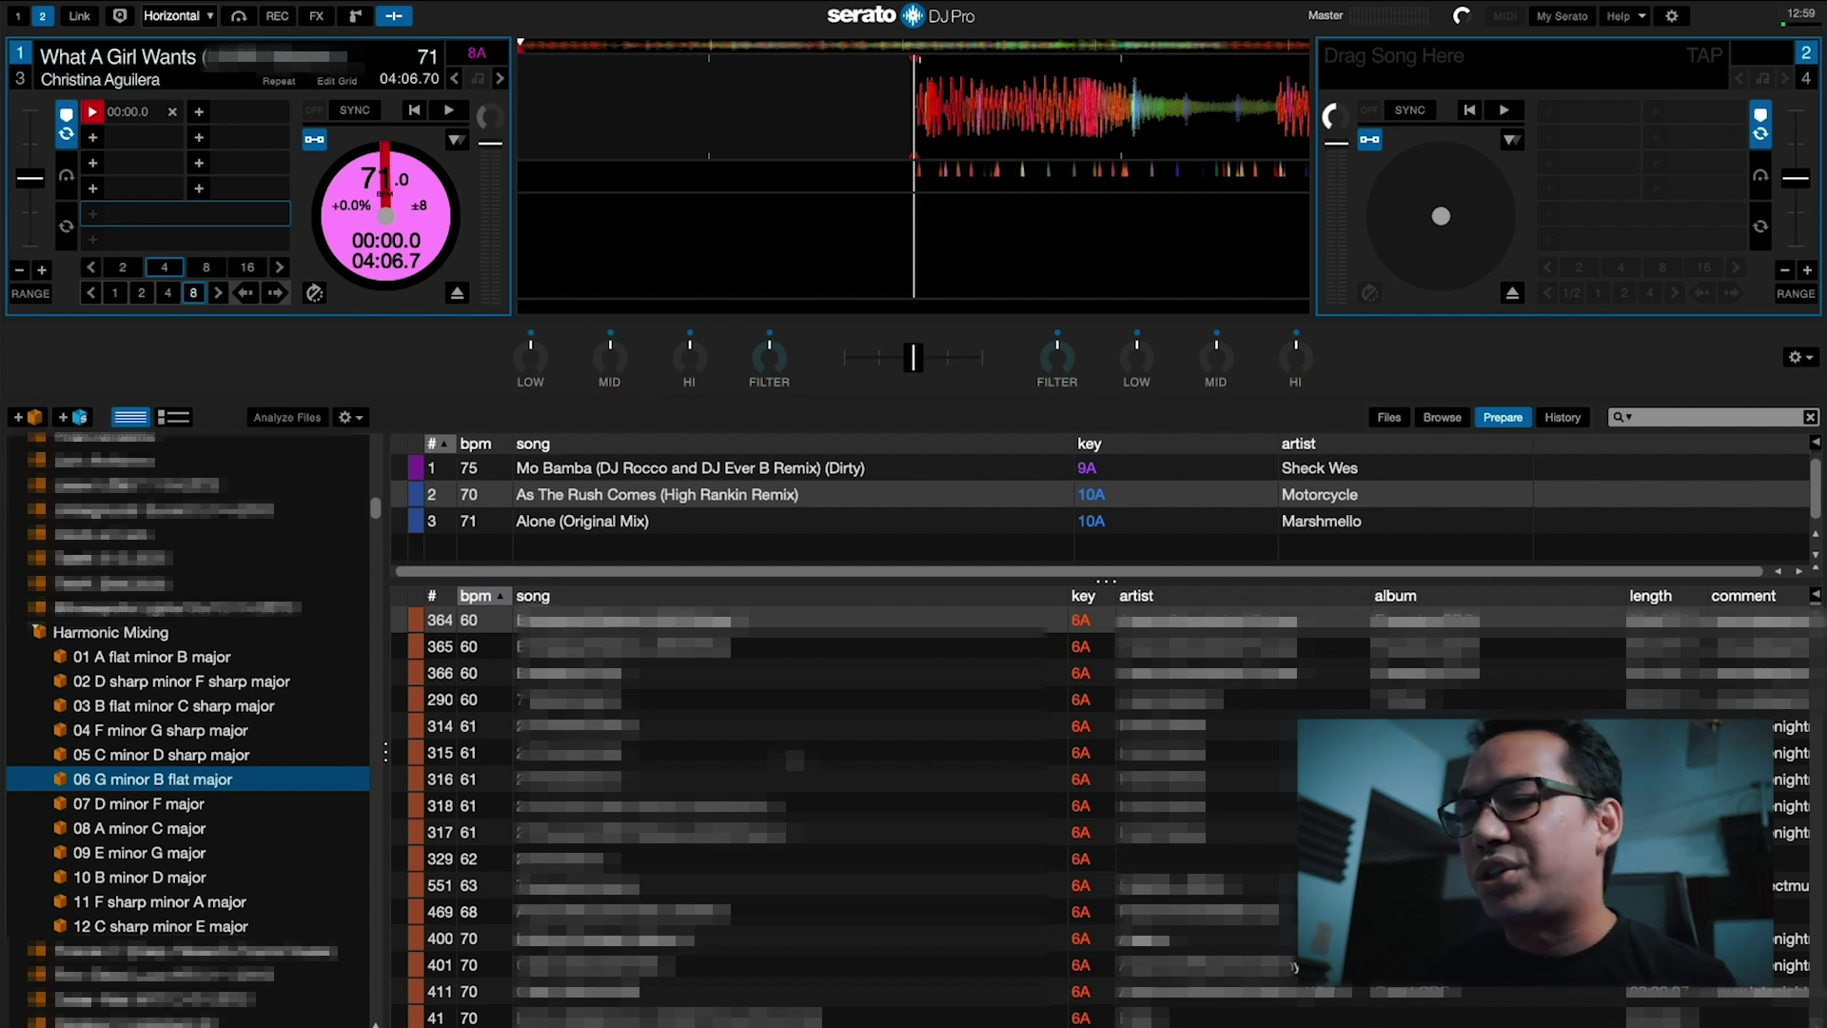
{"action": "double_click", "coordinate": [1086, 753]}
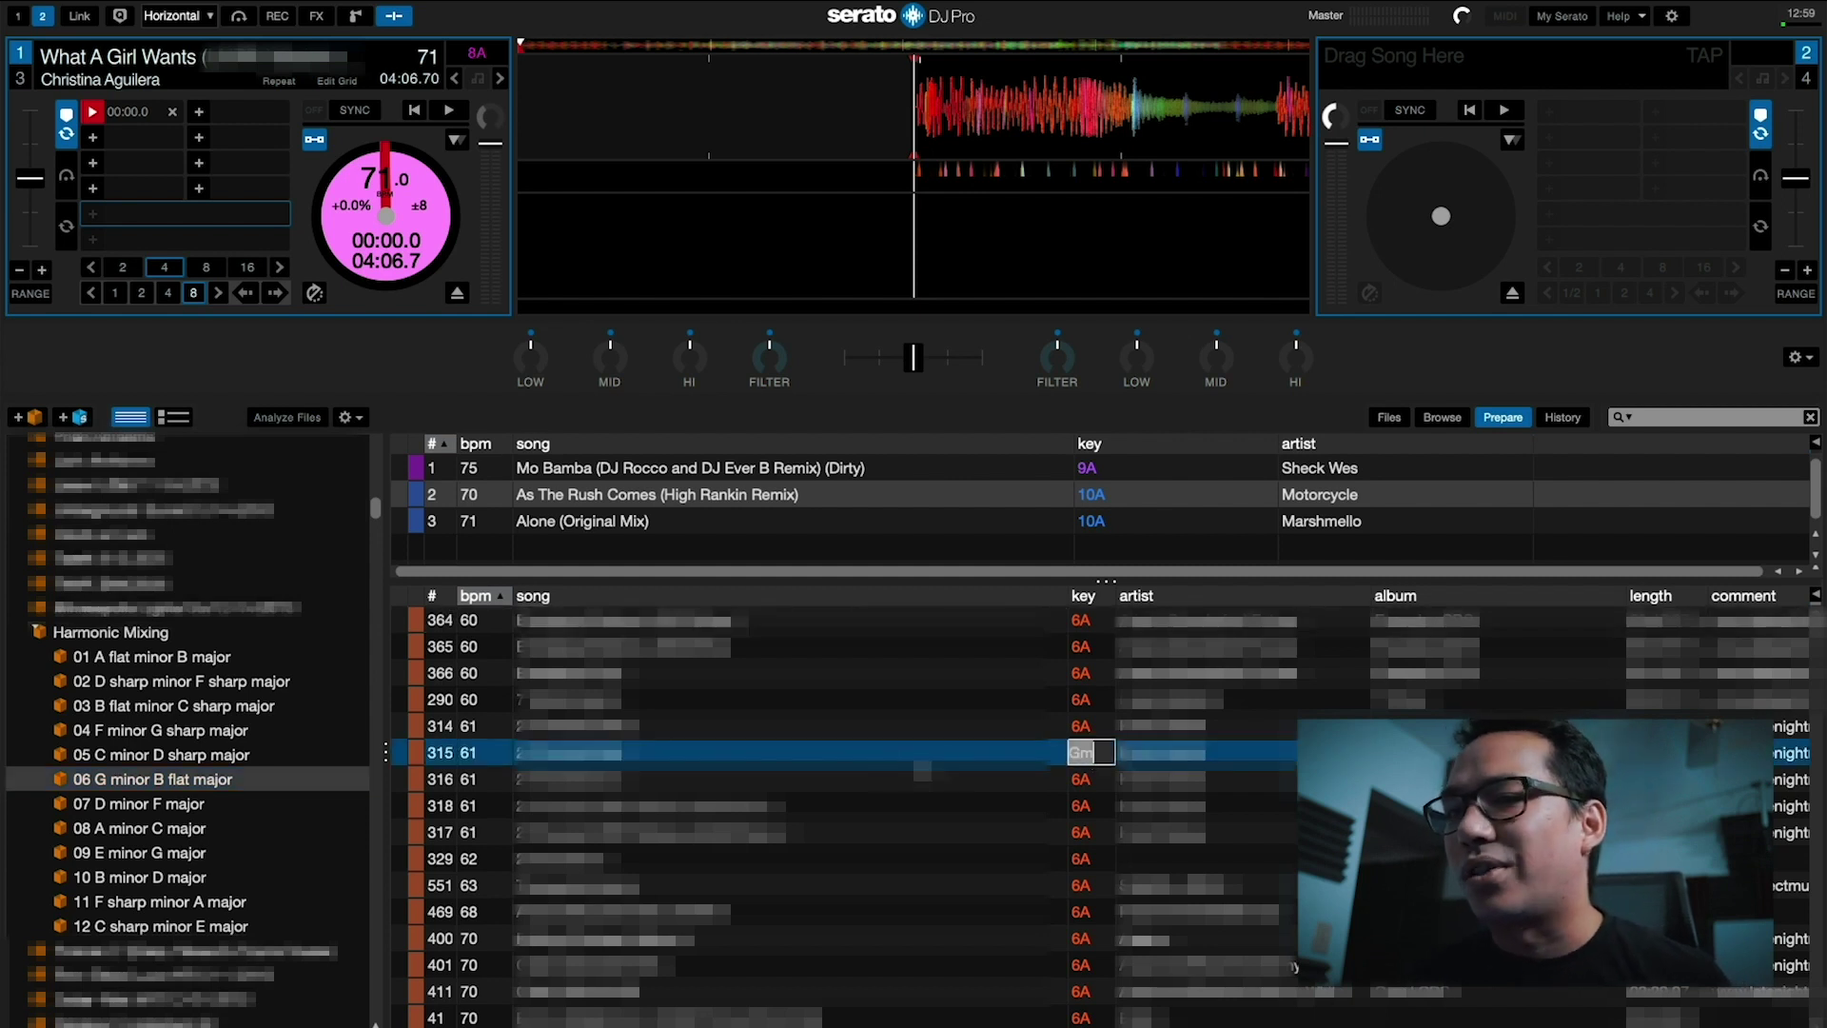
{"action": "key", "text": "Escape"}
{"action": "left_click", "coordinate": [1086, 726]}
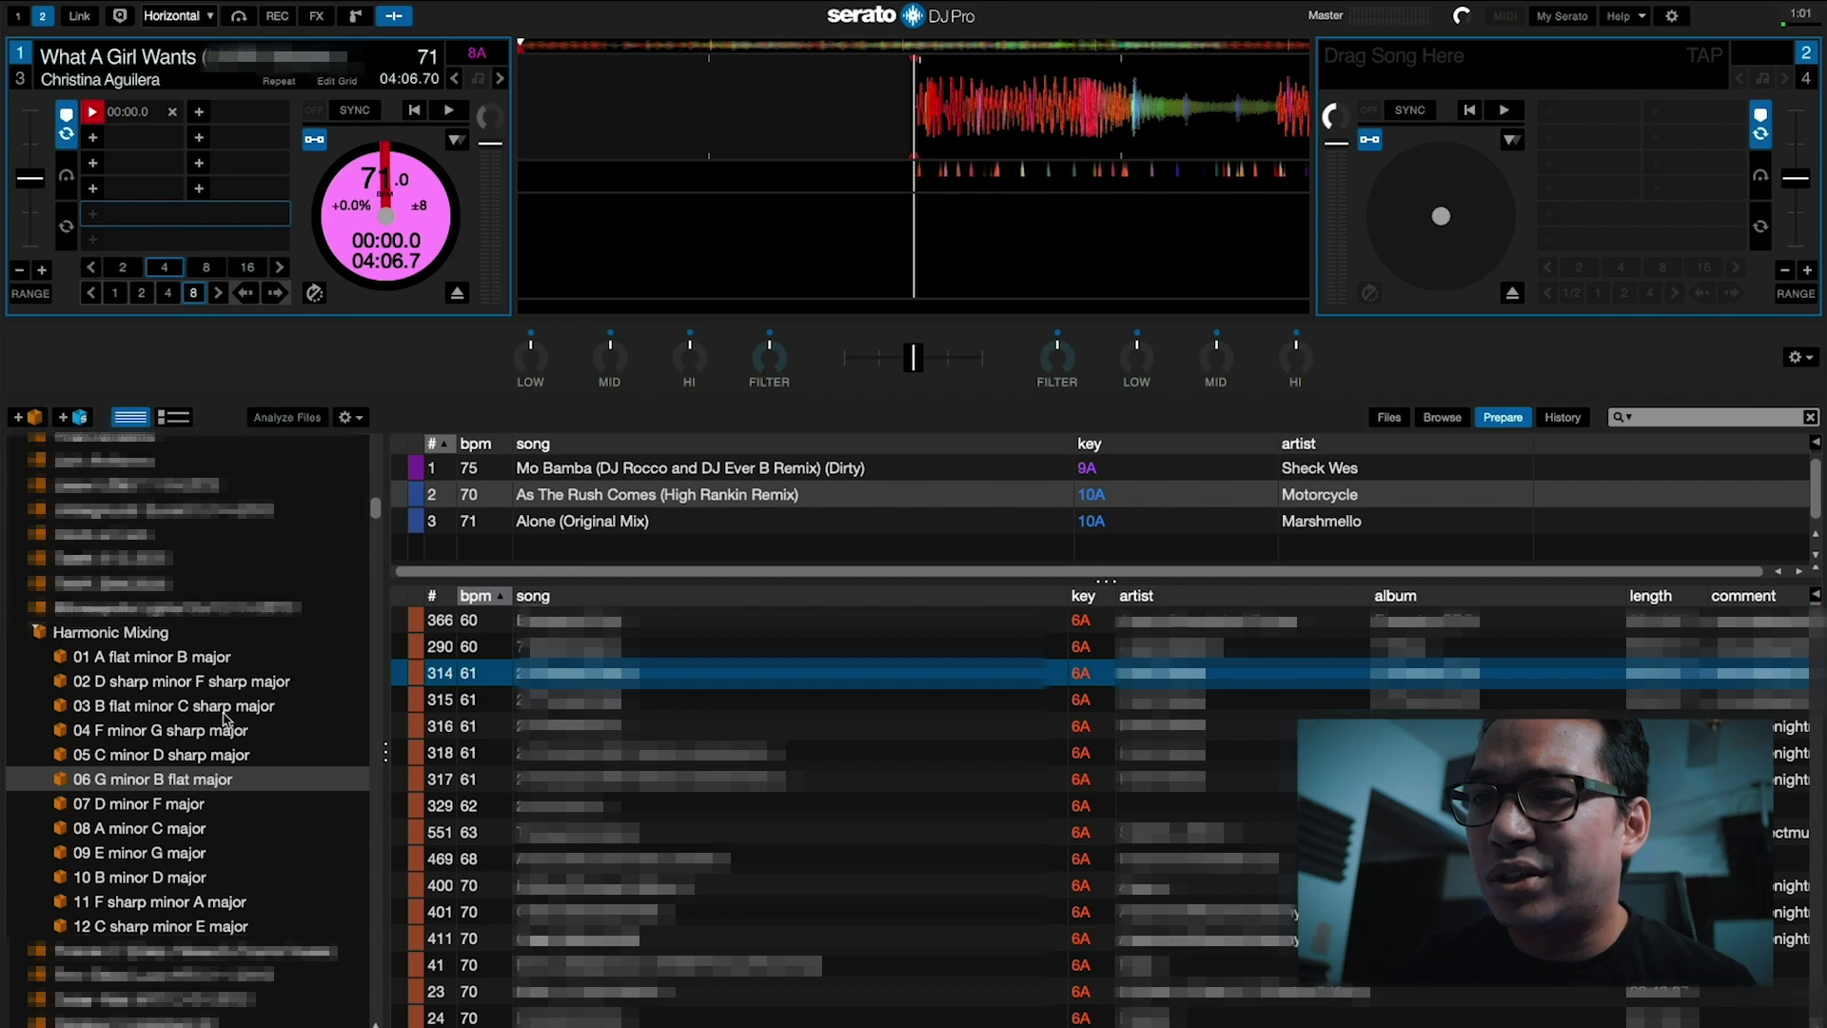
{"action": "left_click", "coordinate": [158, 902]}
Move through crates 08, 01, 02 and 03, open 04 F minor G sharp major, and select track 9
{"action": "left_click", "coordinate": [142, 830]}
{"action": "left_click", "coordinate": [137, 658]}
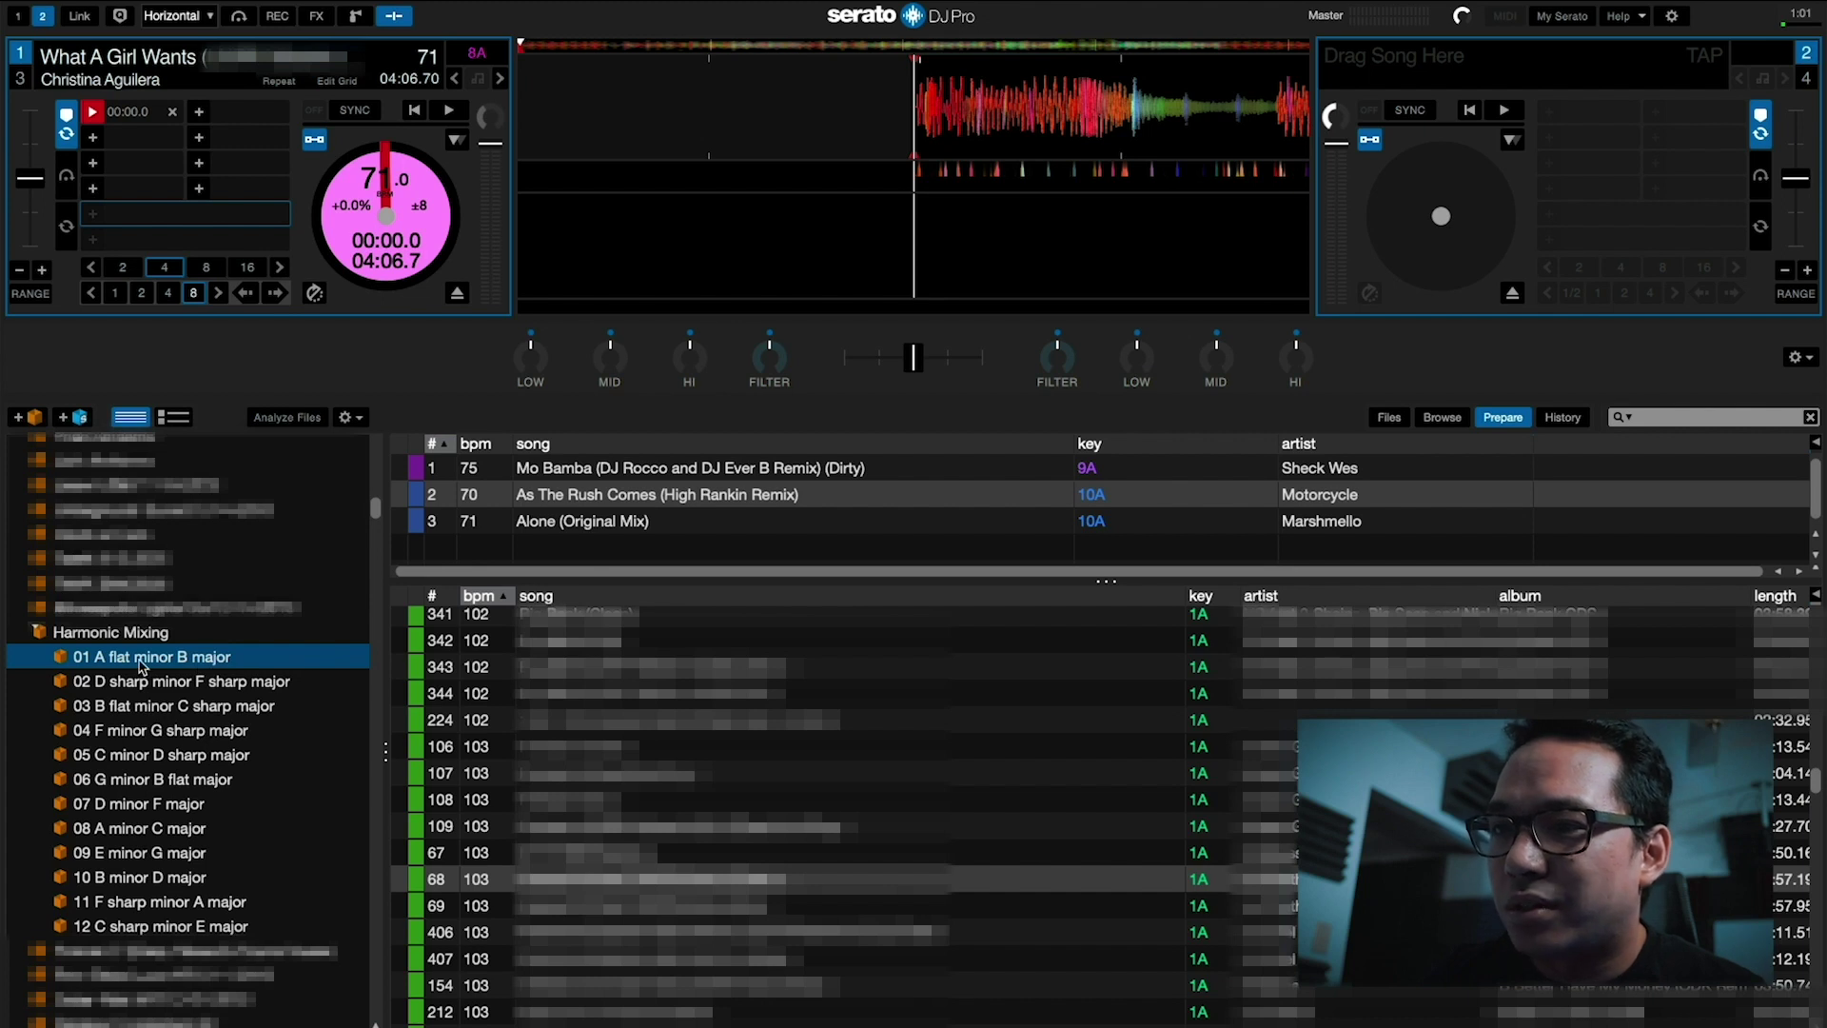
{"action": "double_click", "coordinate": [143, 704]}
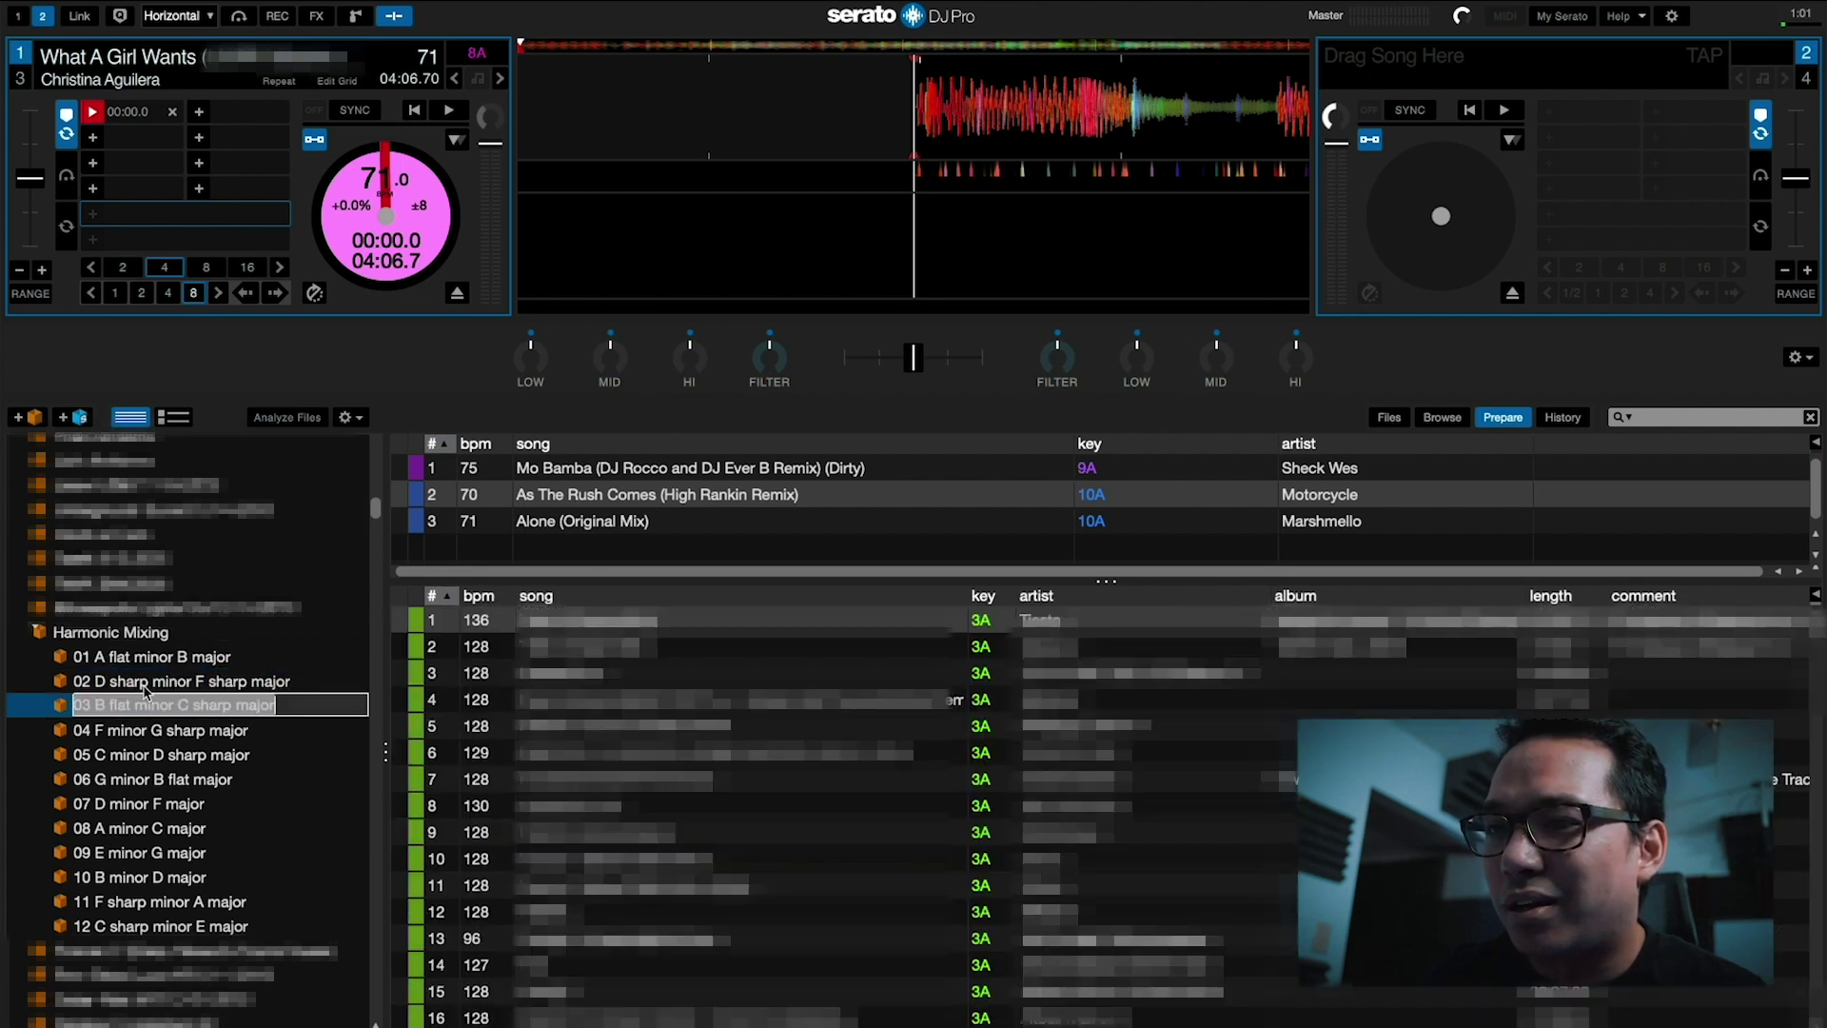
{"action": "double_click", "coordinate": [143, 683]}
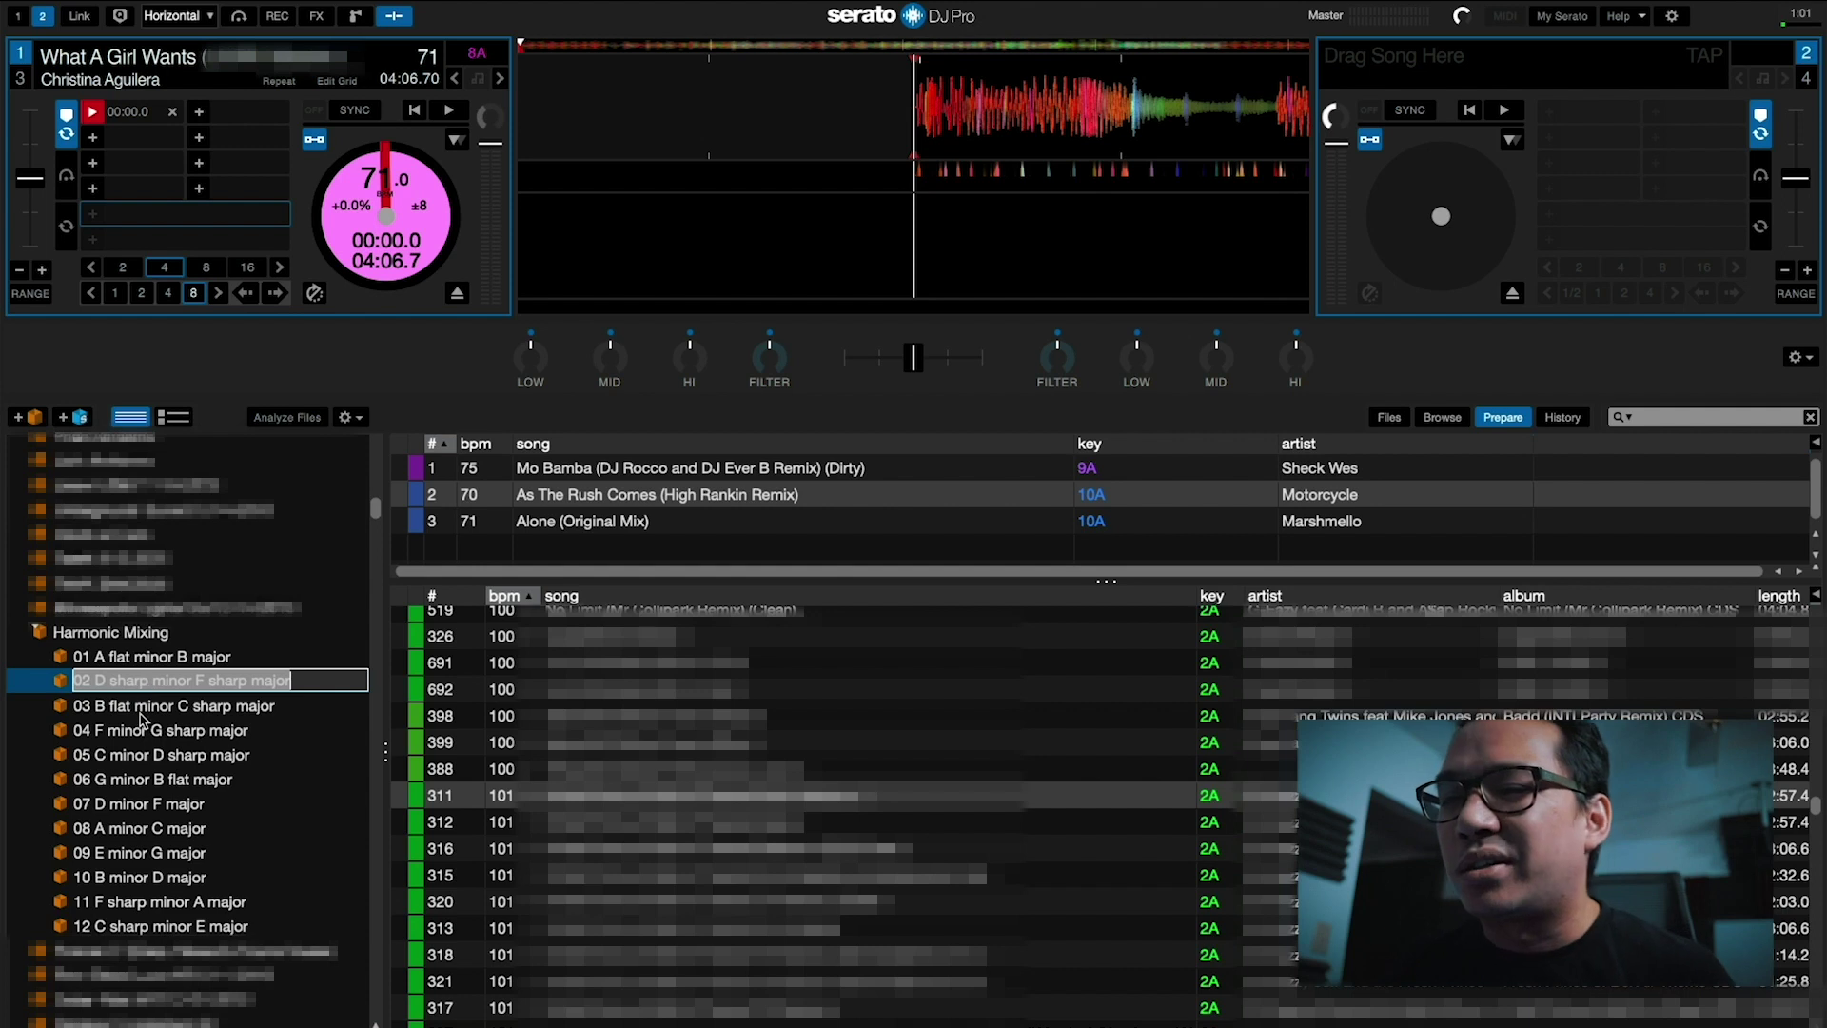
{"action": "left_click", "coordinate": [139, 705]}
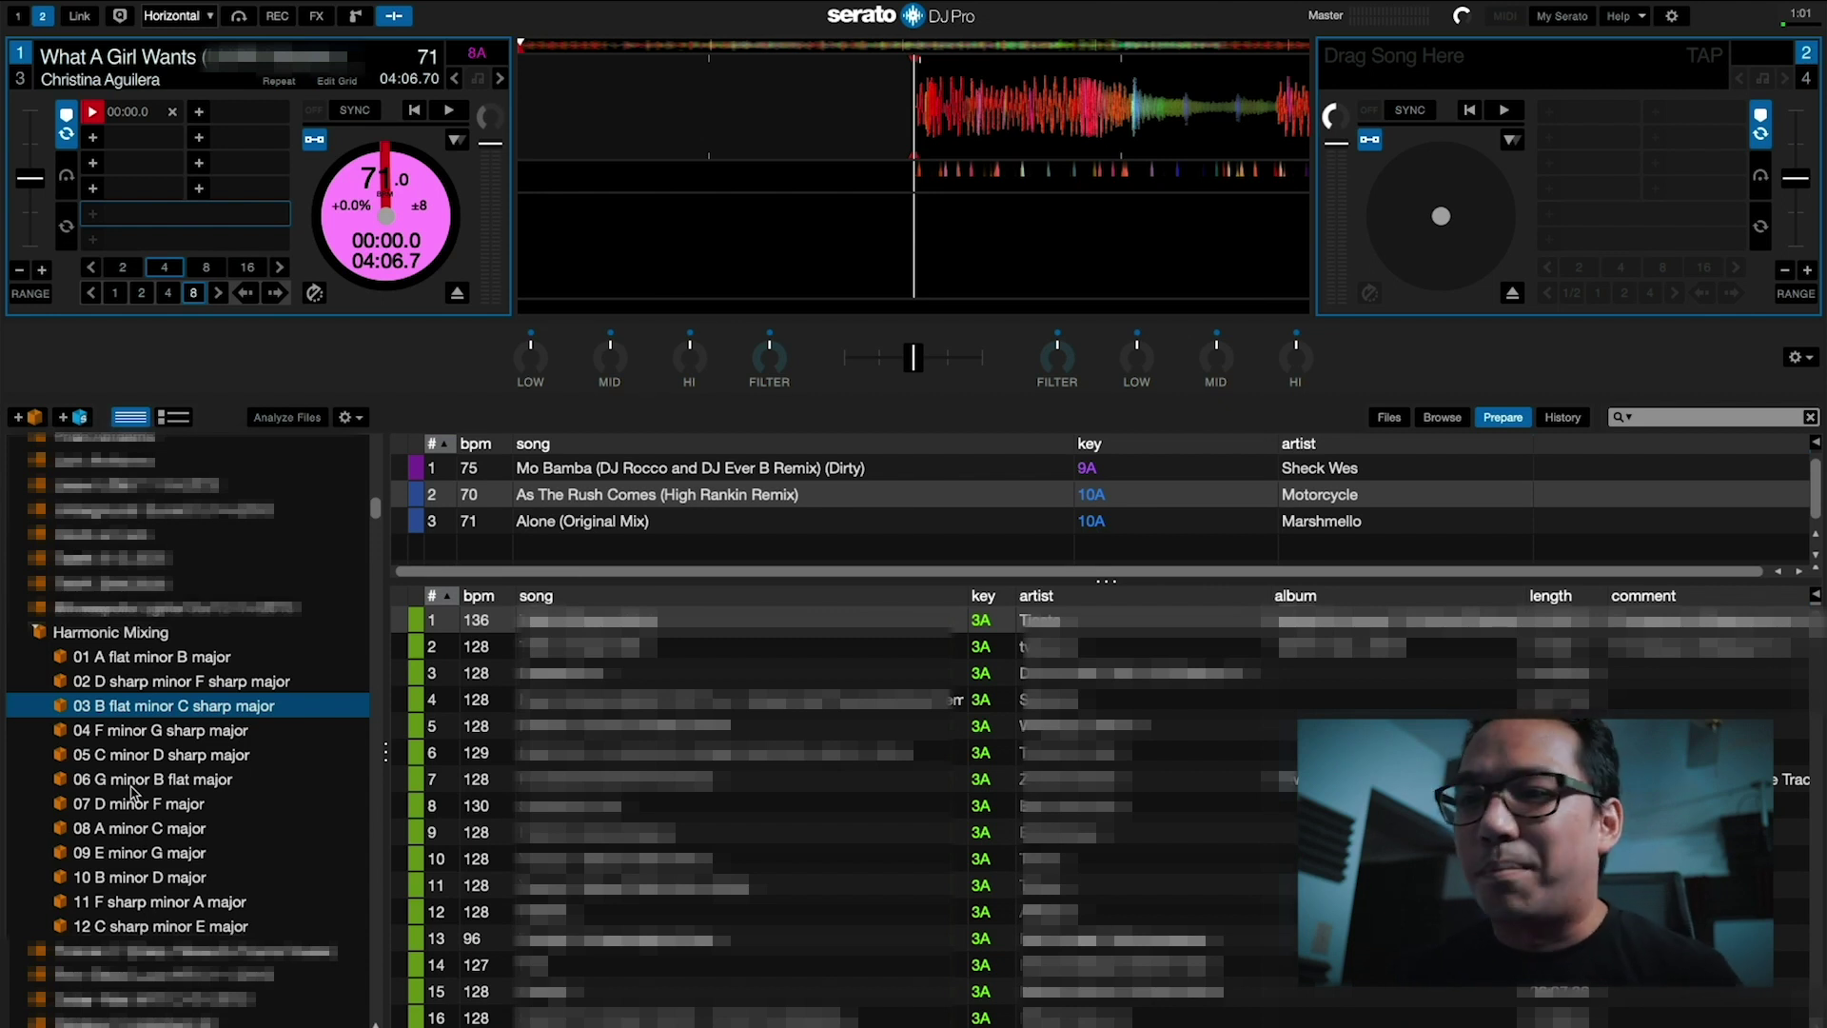
{"action": "left_click", "coordinate": [164, 731]}
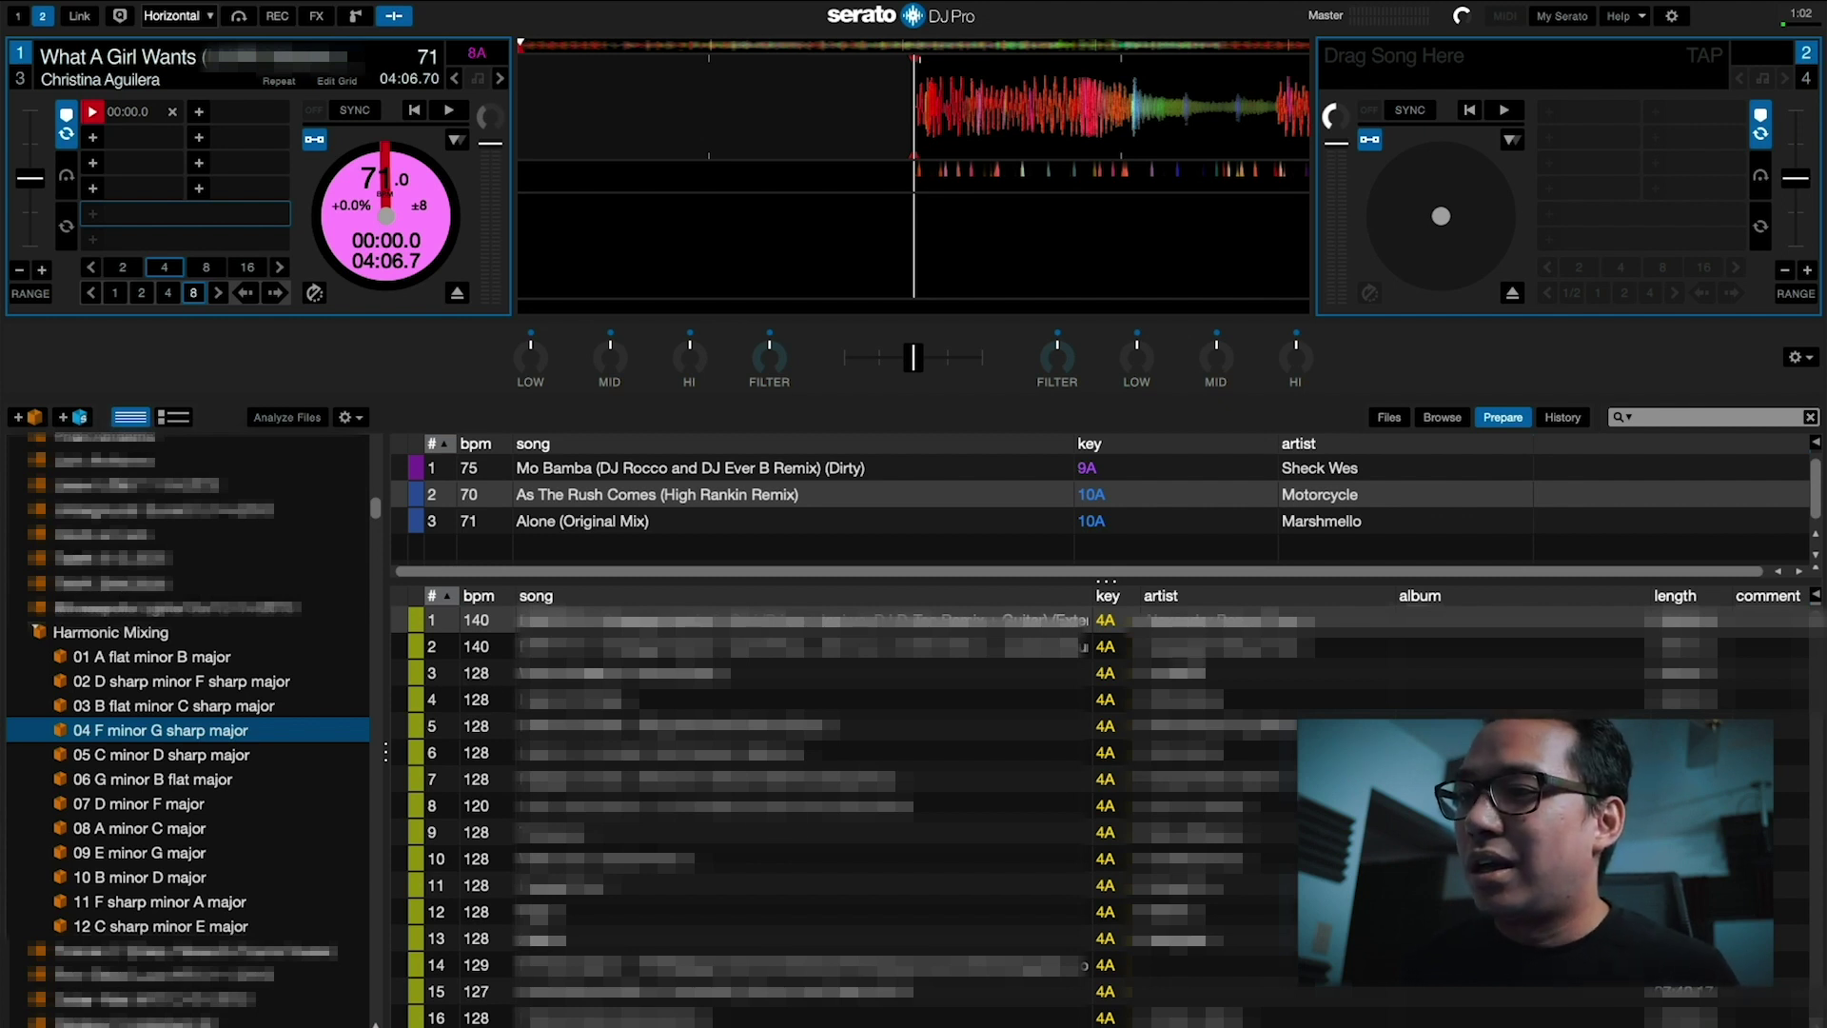
{"action": "left_click", "coordinate": [766, 831]}
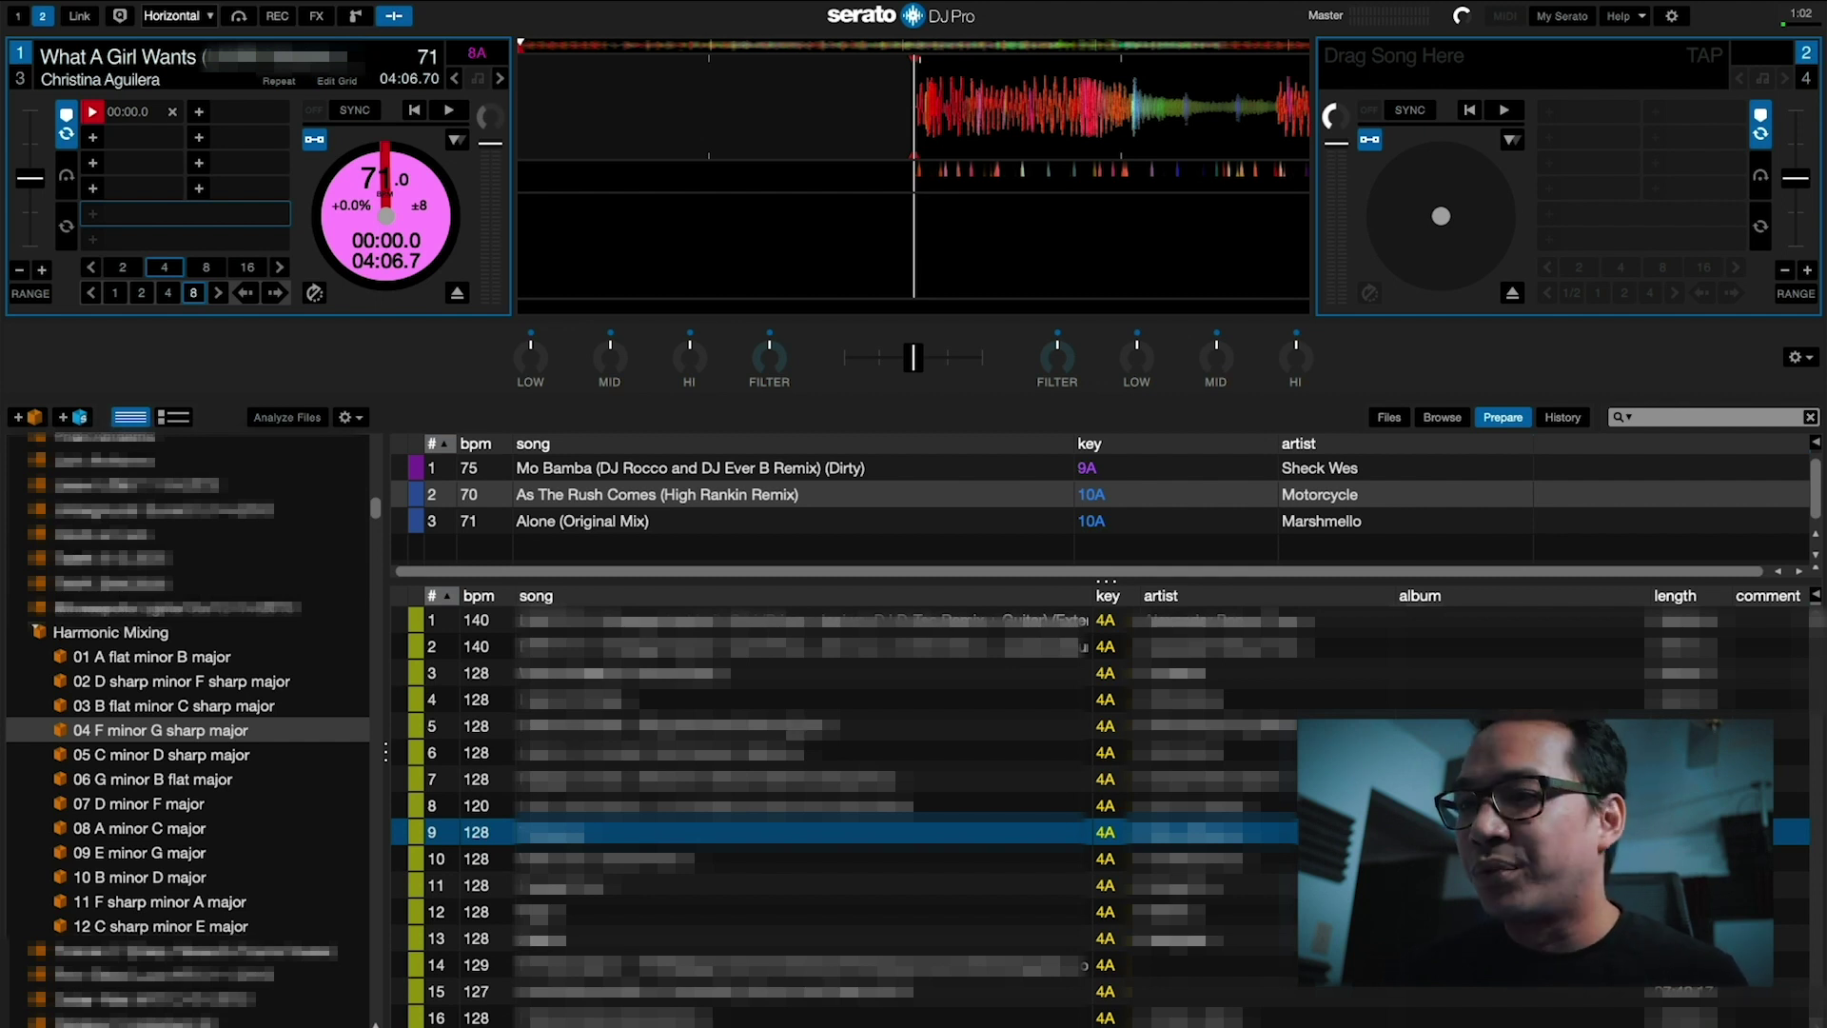
Open the 02 D sharp minor F sharp major crate and select the 100 BPM track 399
{"action": "left_click", "coordinate": [162, 685]}
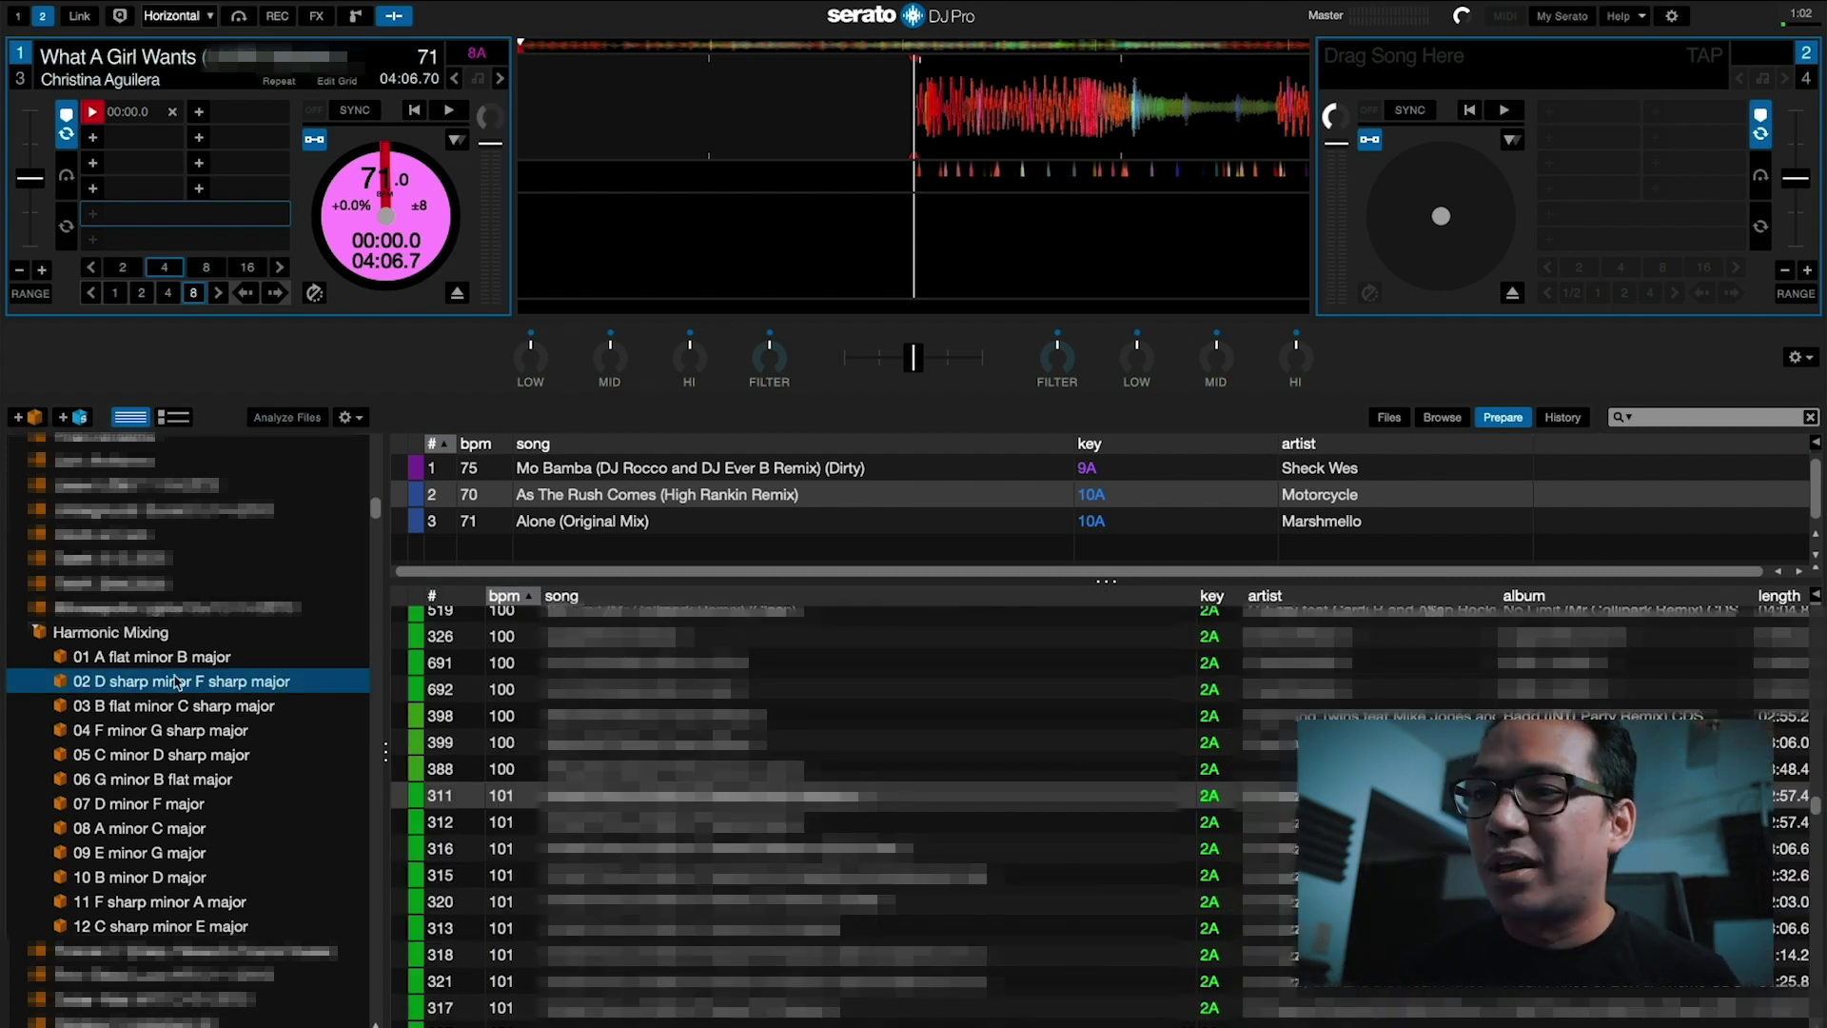
{"action": "left_click", "coordinate": [666, 743]}
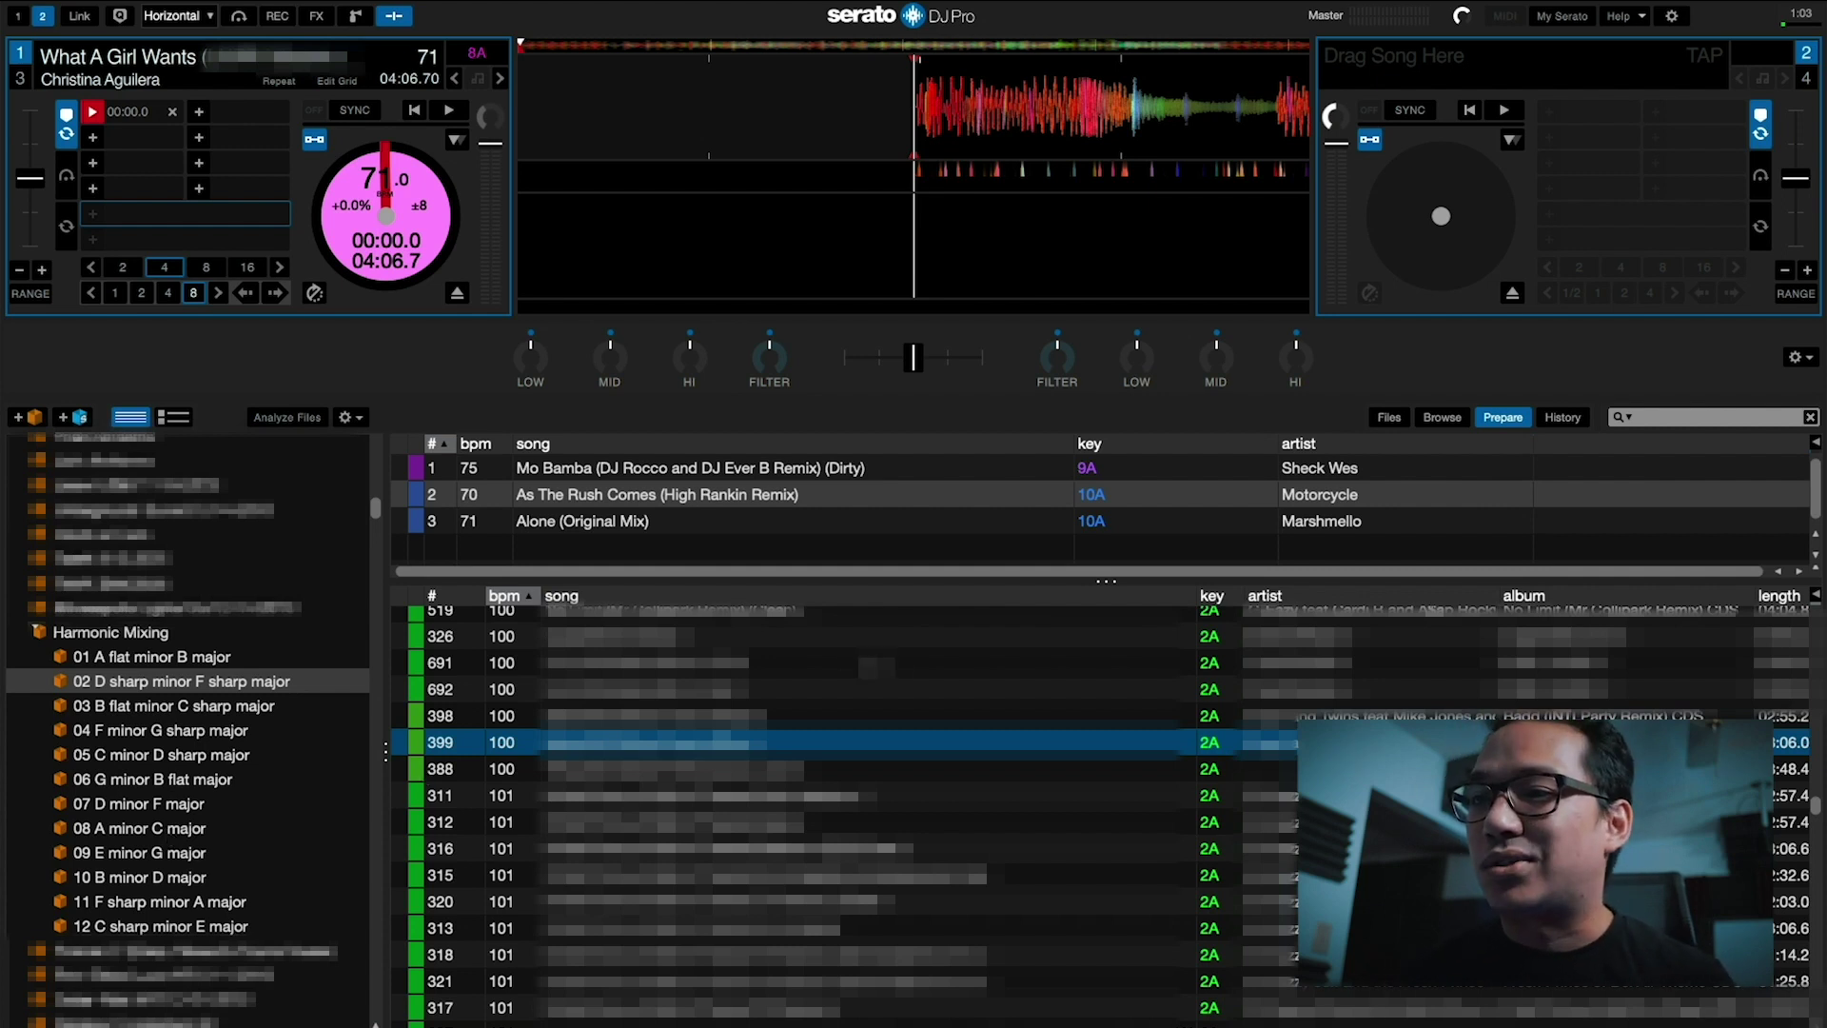
{"action": "scroll", "coordinate": [875, 669], "scroll_direction": "up", "scroll_amount": 3}
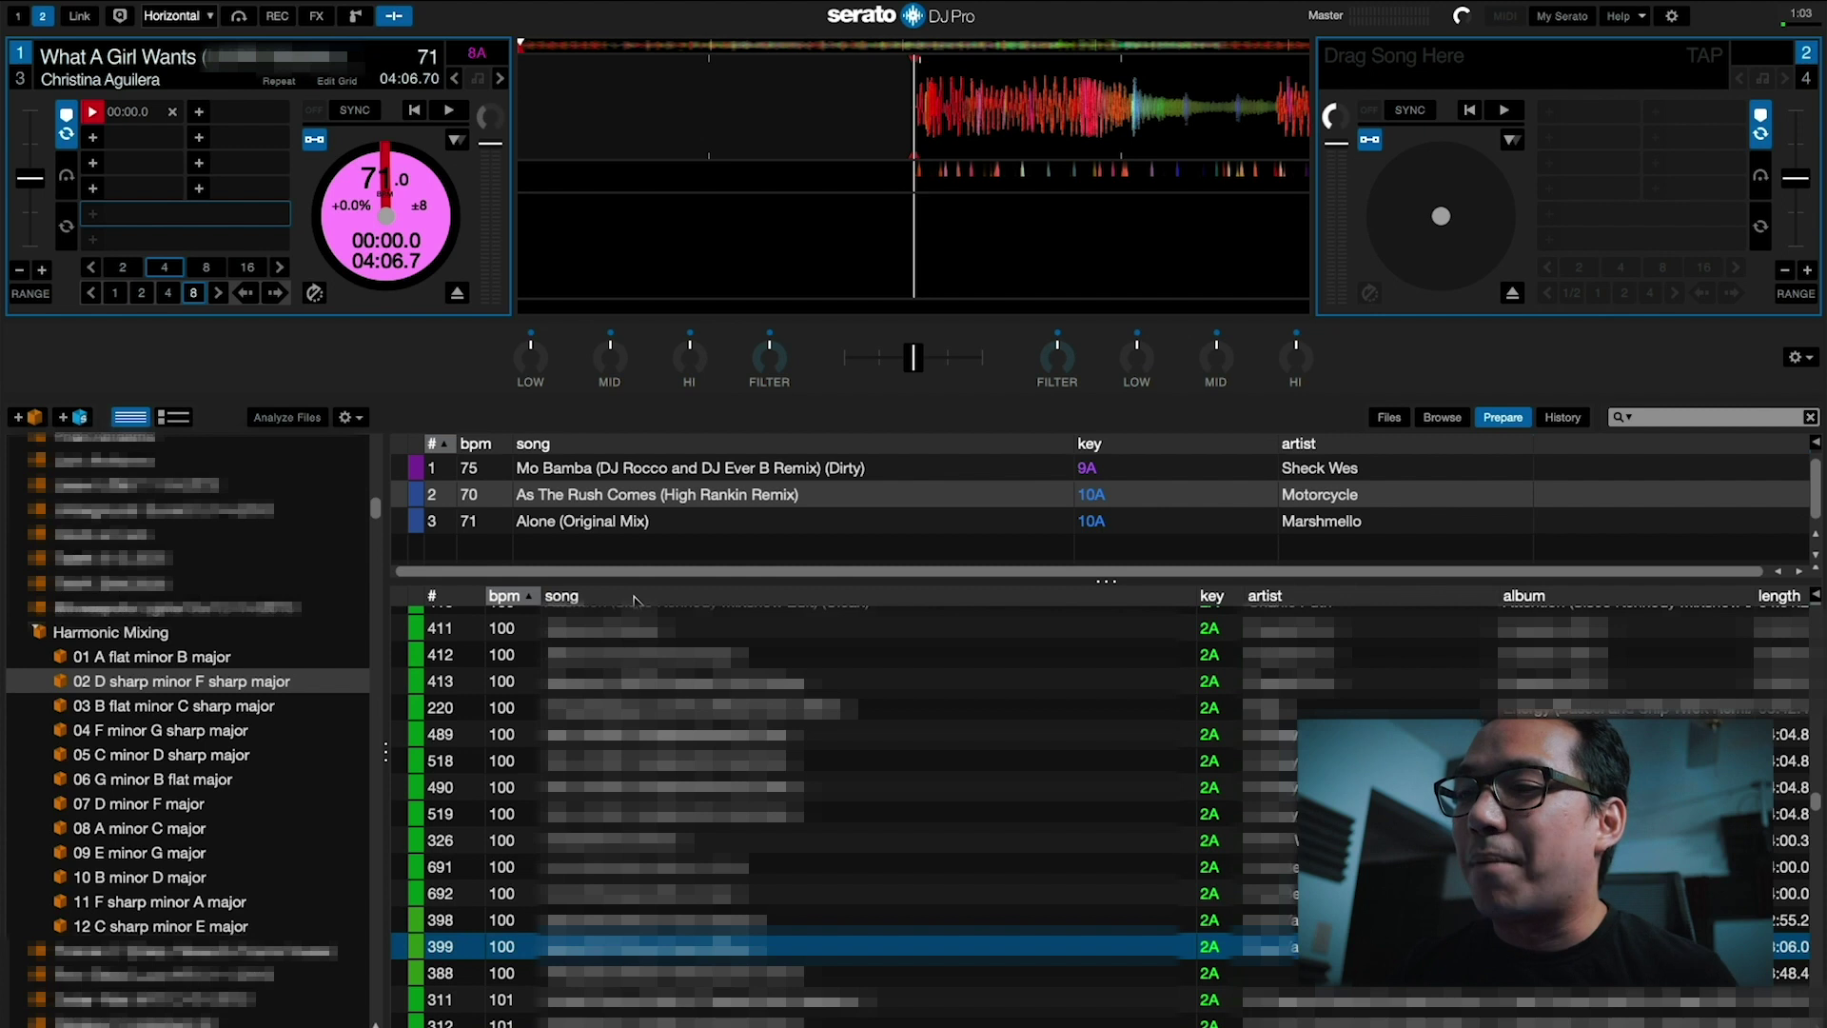
Sort by song and back by BPM, then move through crates 01–03 to 05 C minor D sharp major
{"action": "left_click", "coordinate": [635, 597]}
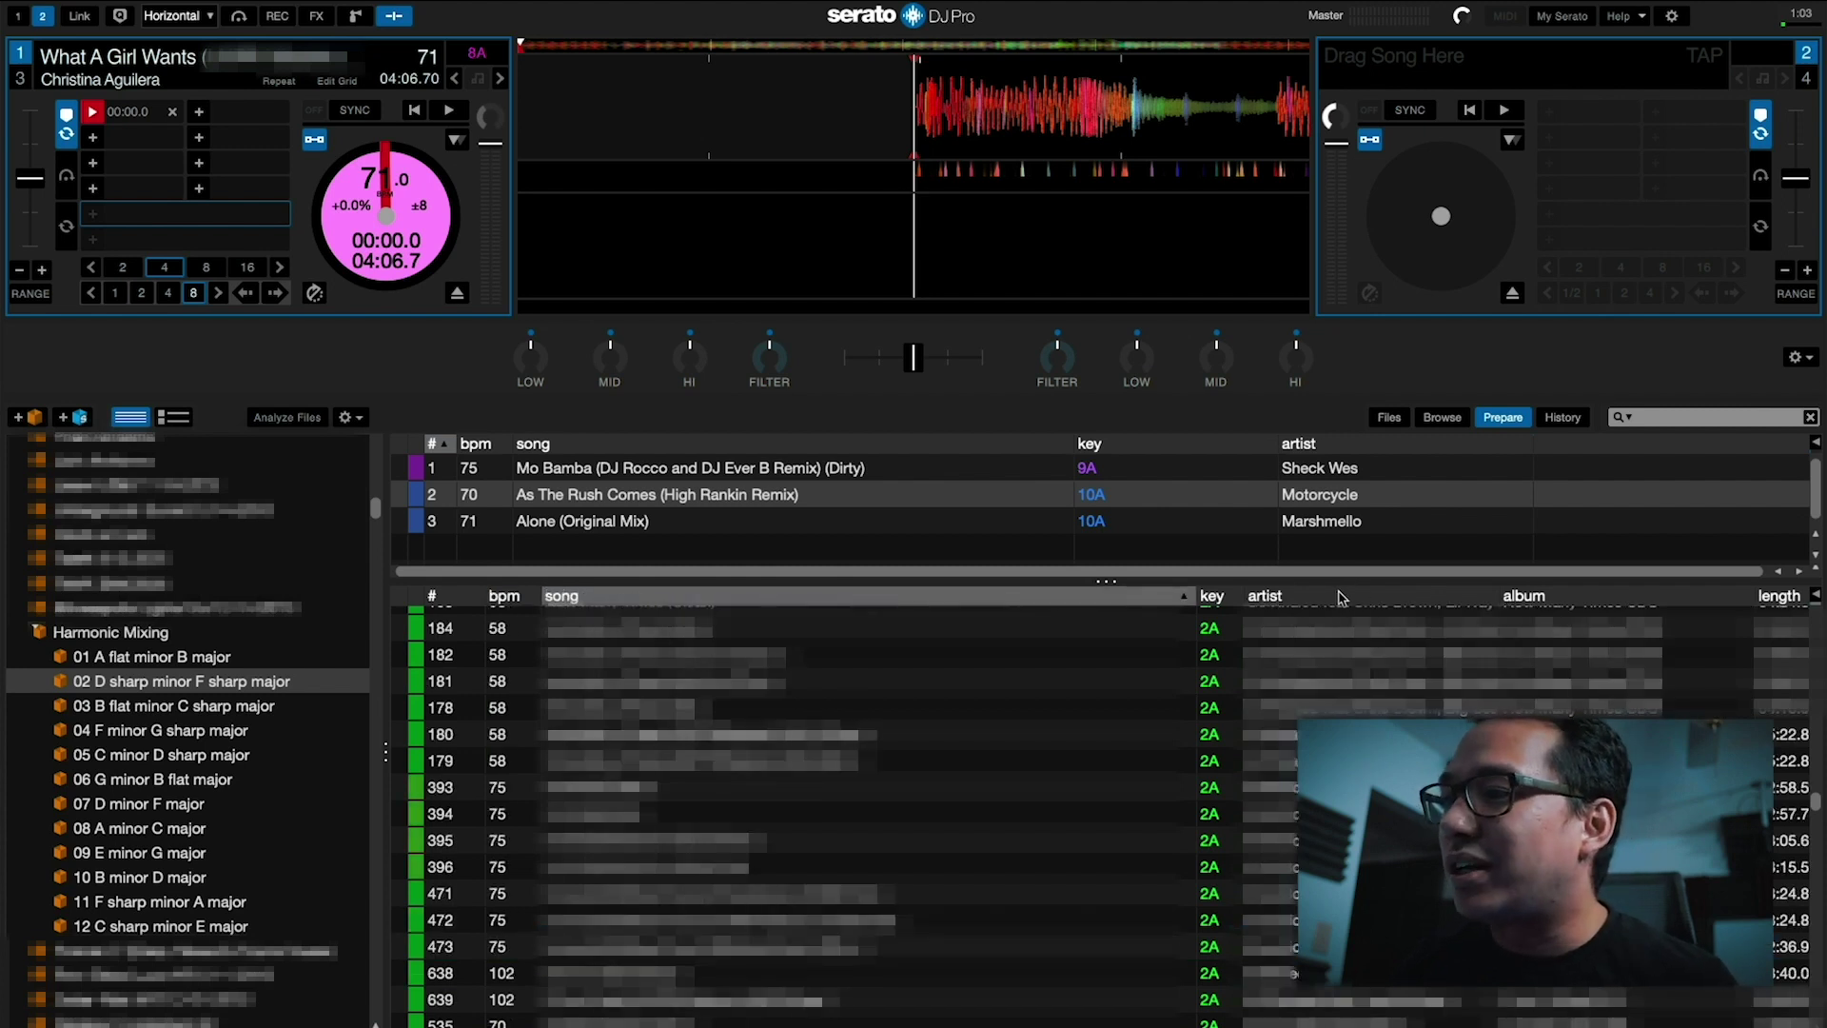
{"action": "left_click", "coordinate": [502, 597]}
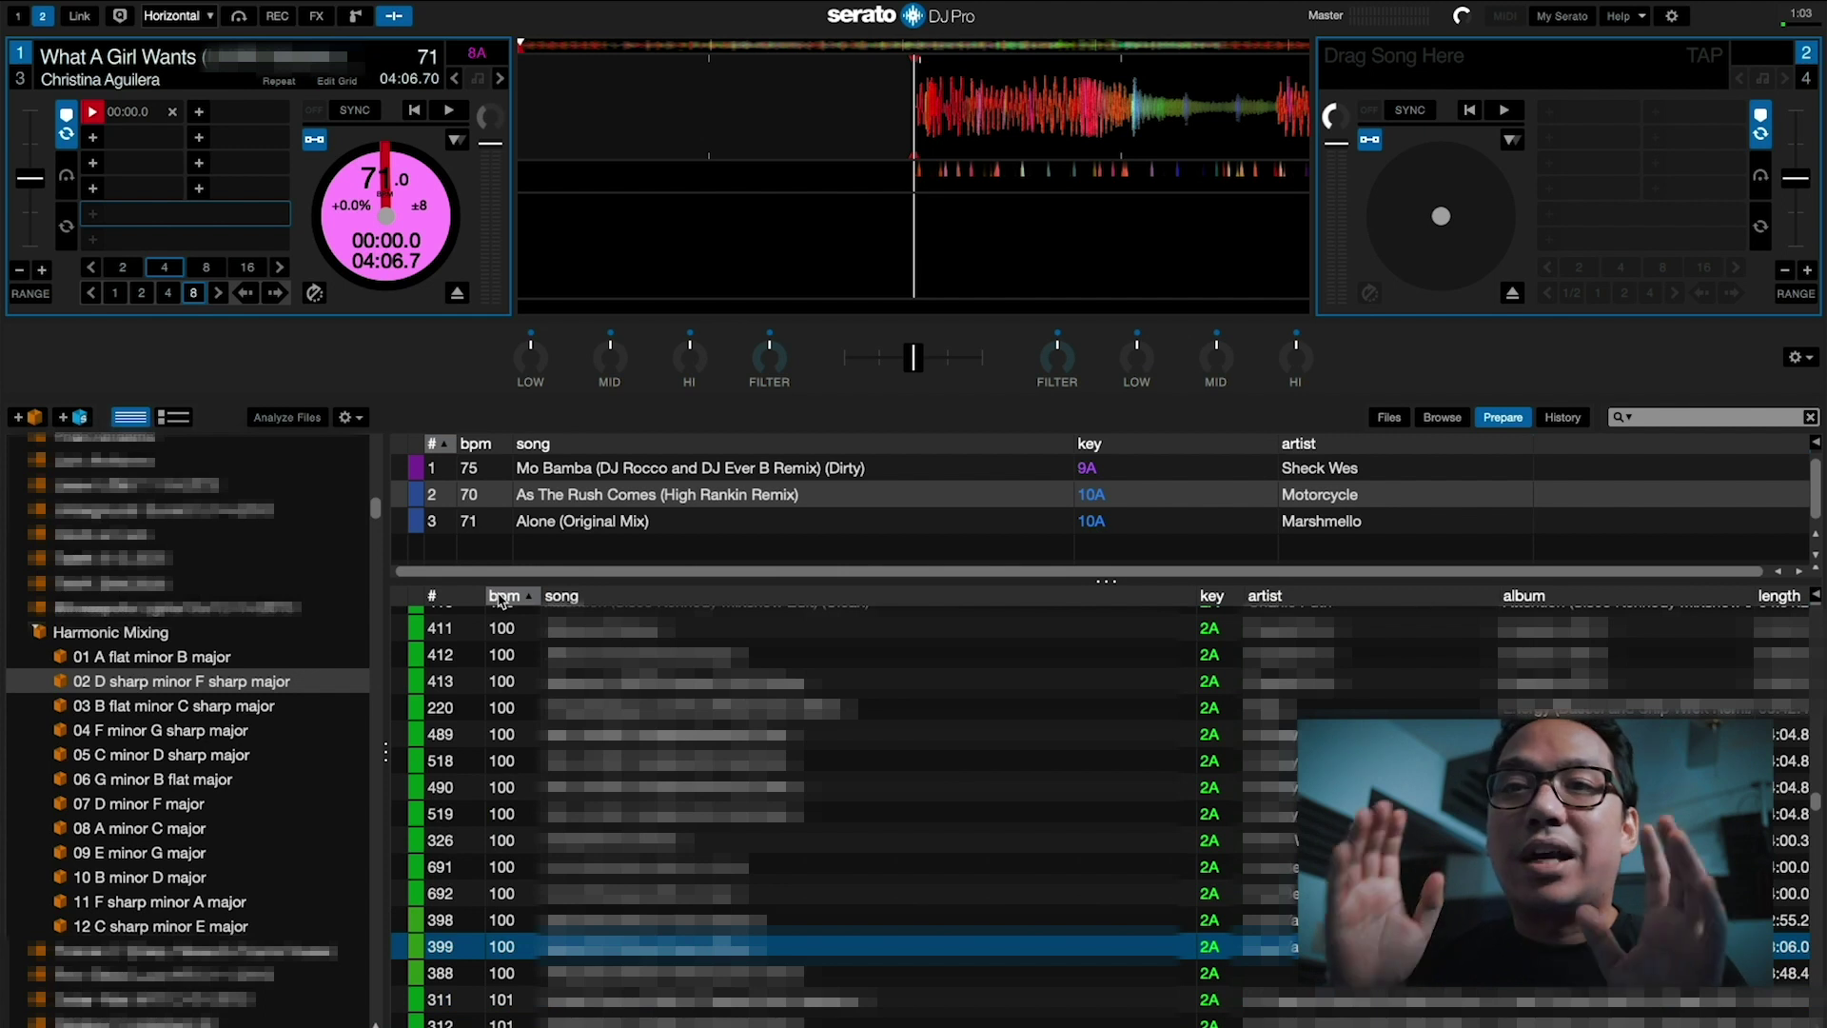
{"action": "left_click", "coordinate": [127, 660]}
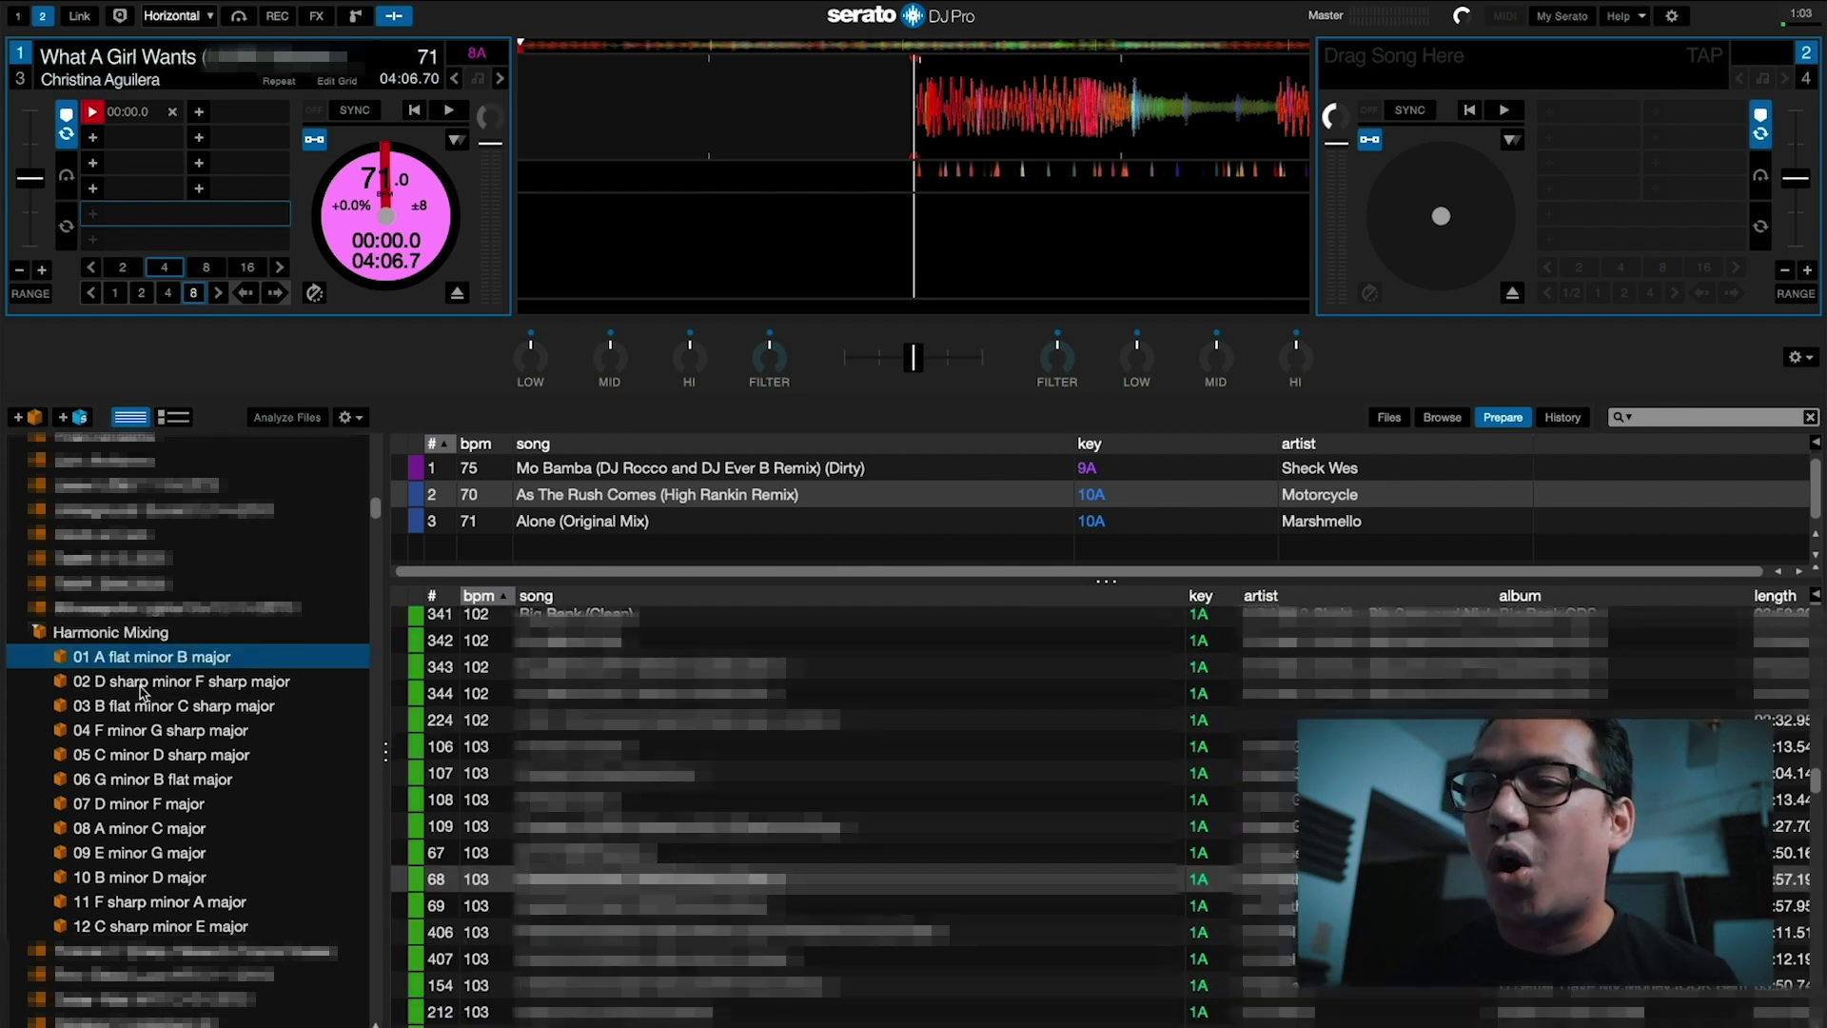
{"action": "left_click", "coordinate": [139, 685]}
{"action": "left_click", "coordinate": [152, 712]}
{"action": "left_click", "coordinate": [152, 752]}
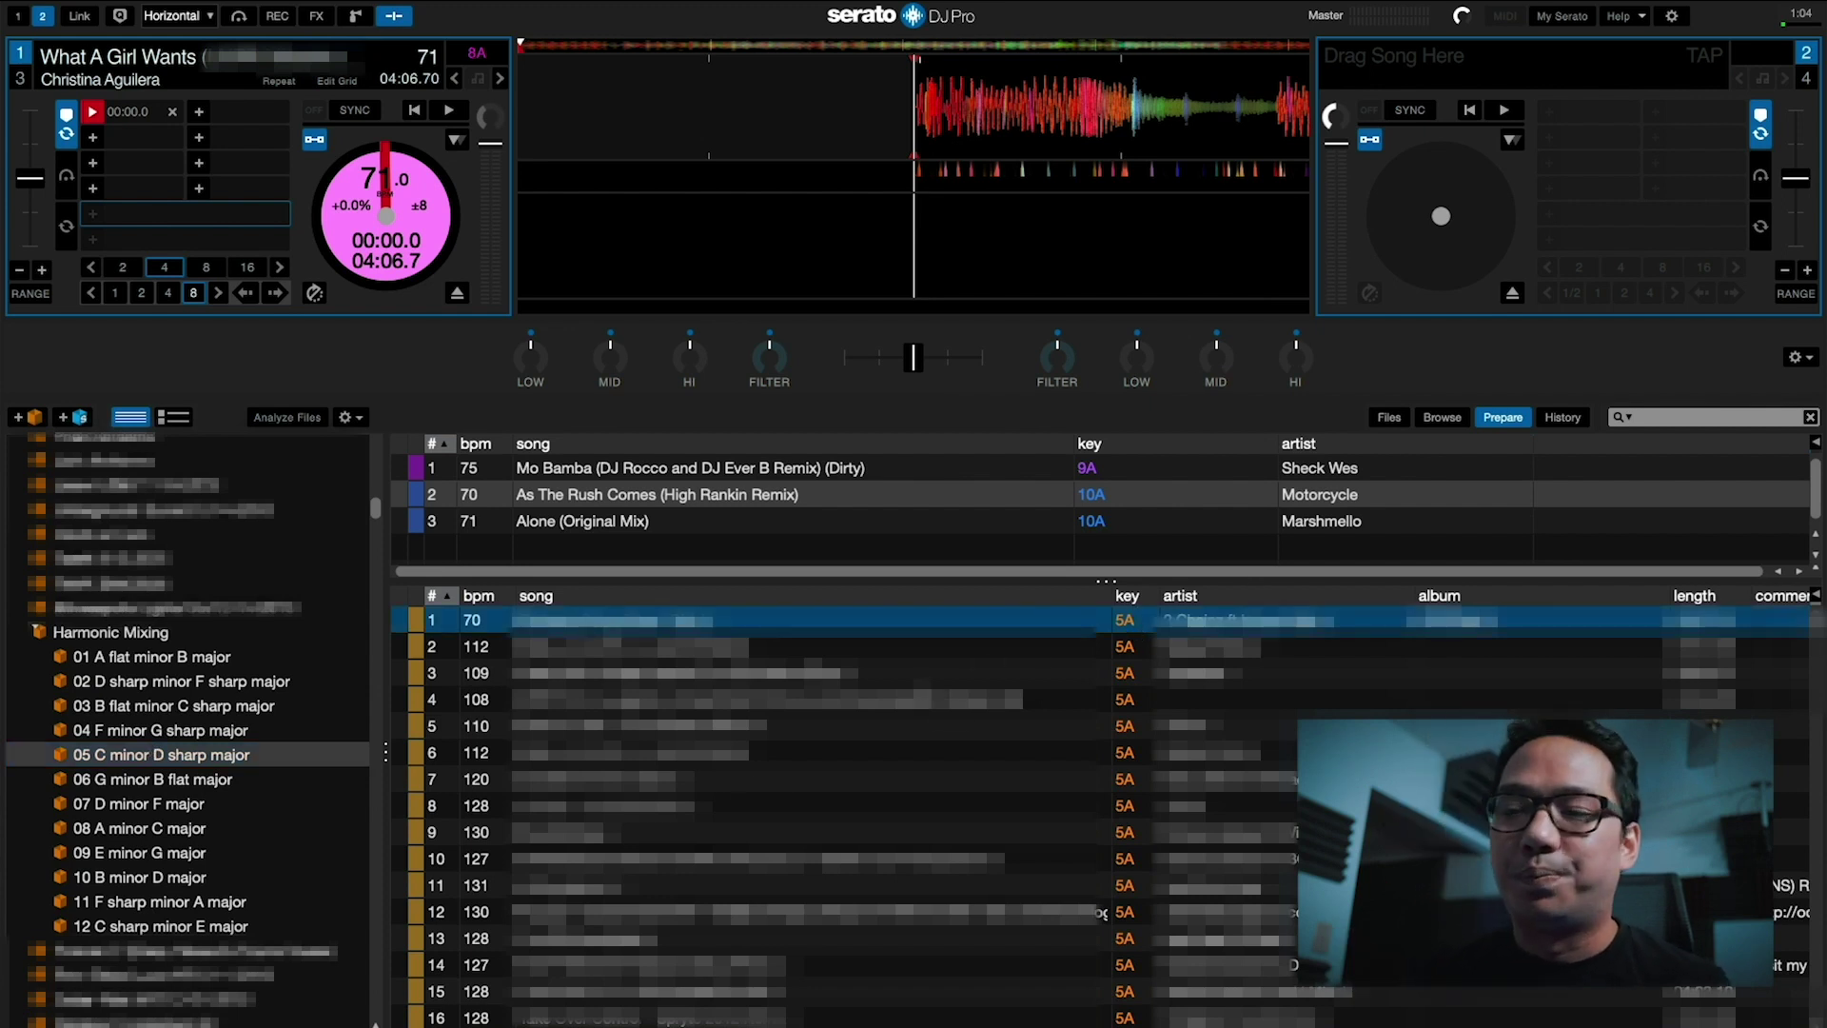
Select the 112 BPM 5A track, then browse crates 11, 01 and 03
{"action": "left_click", "coordinate": [1129, 674]}
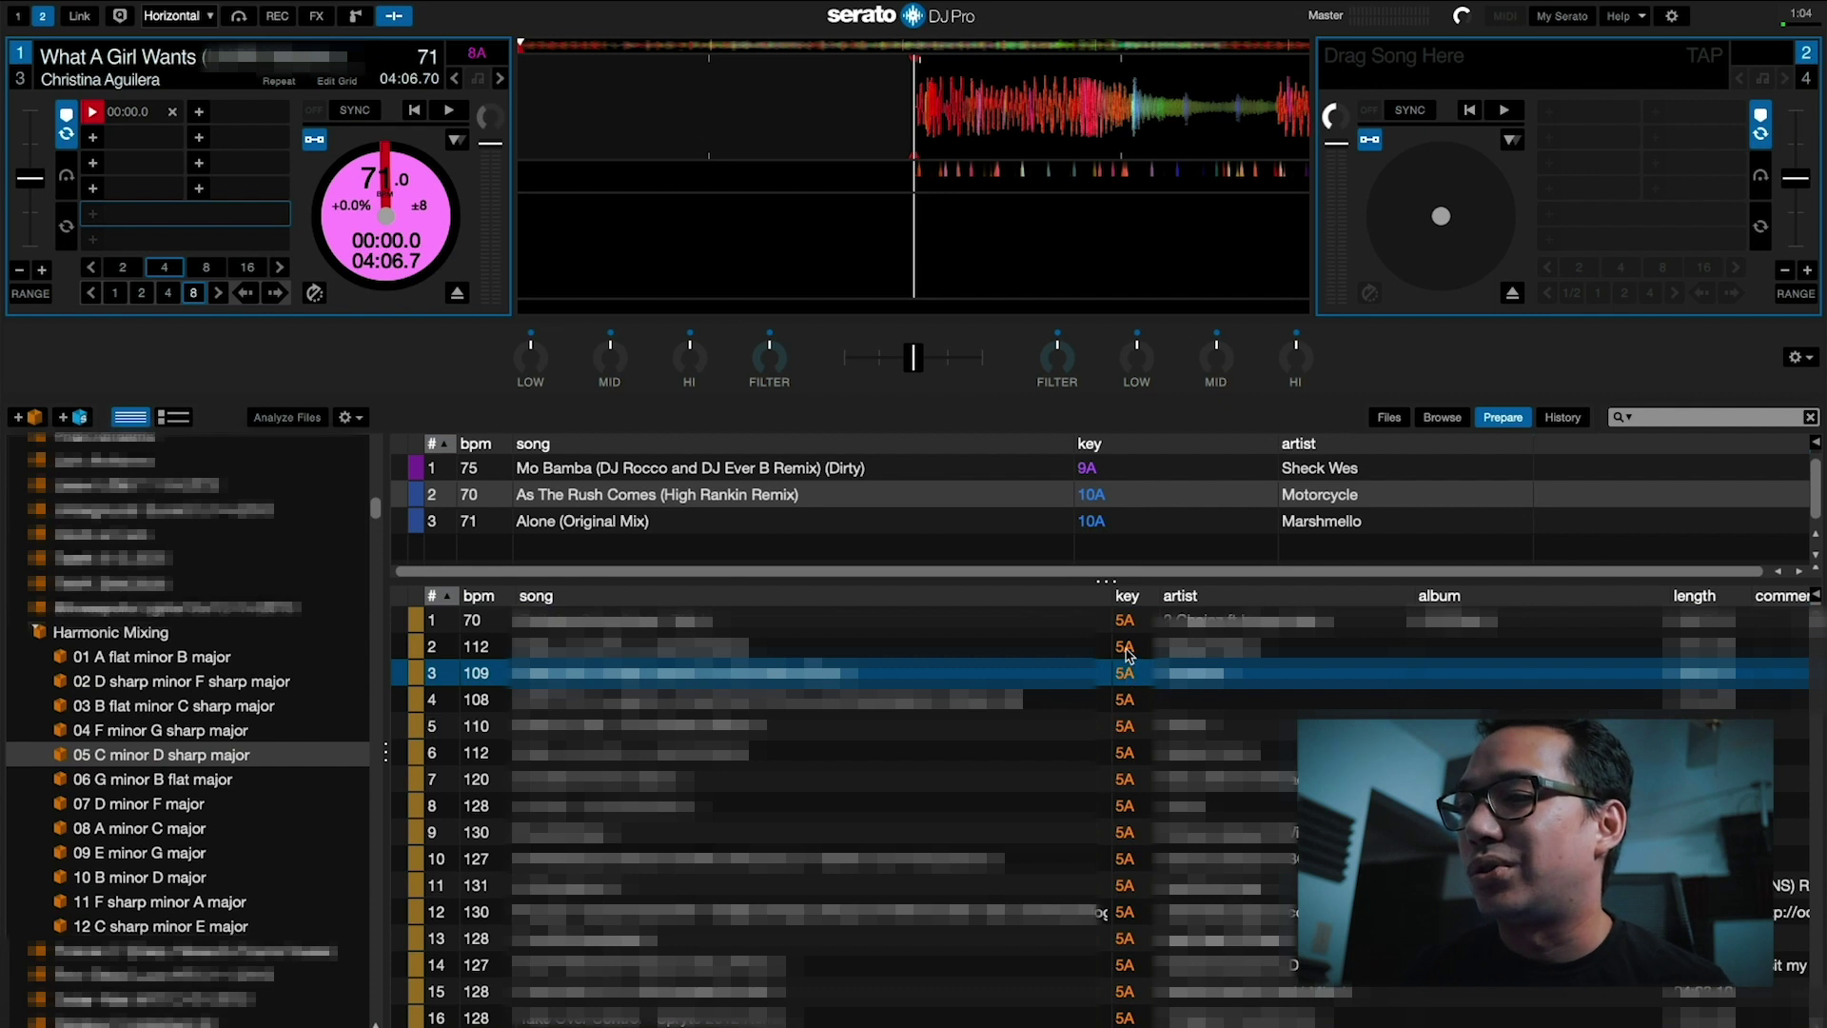
{"action": "left_click", "coordinate": [1127, 646]}
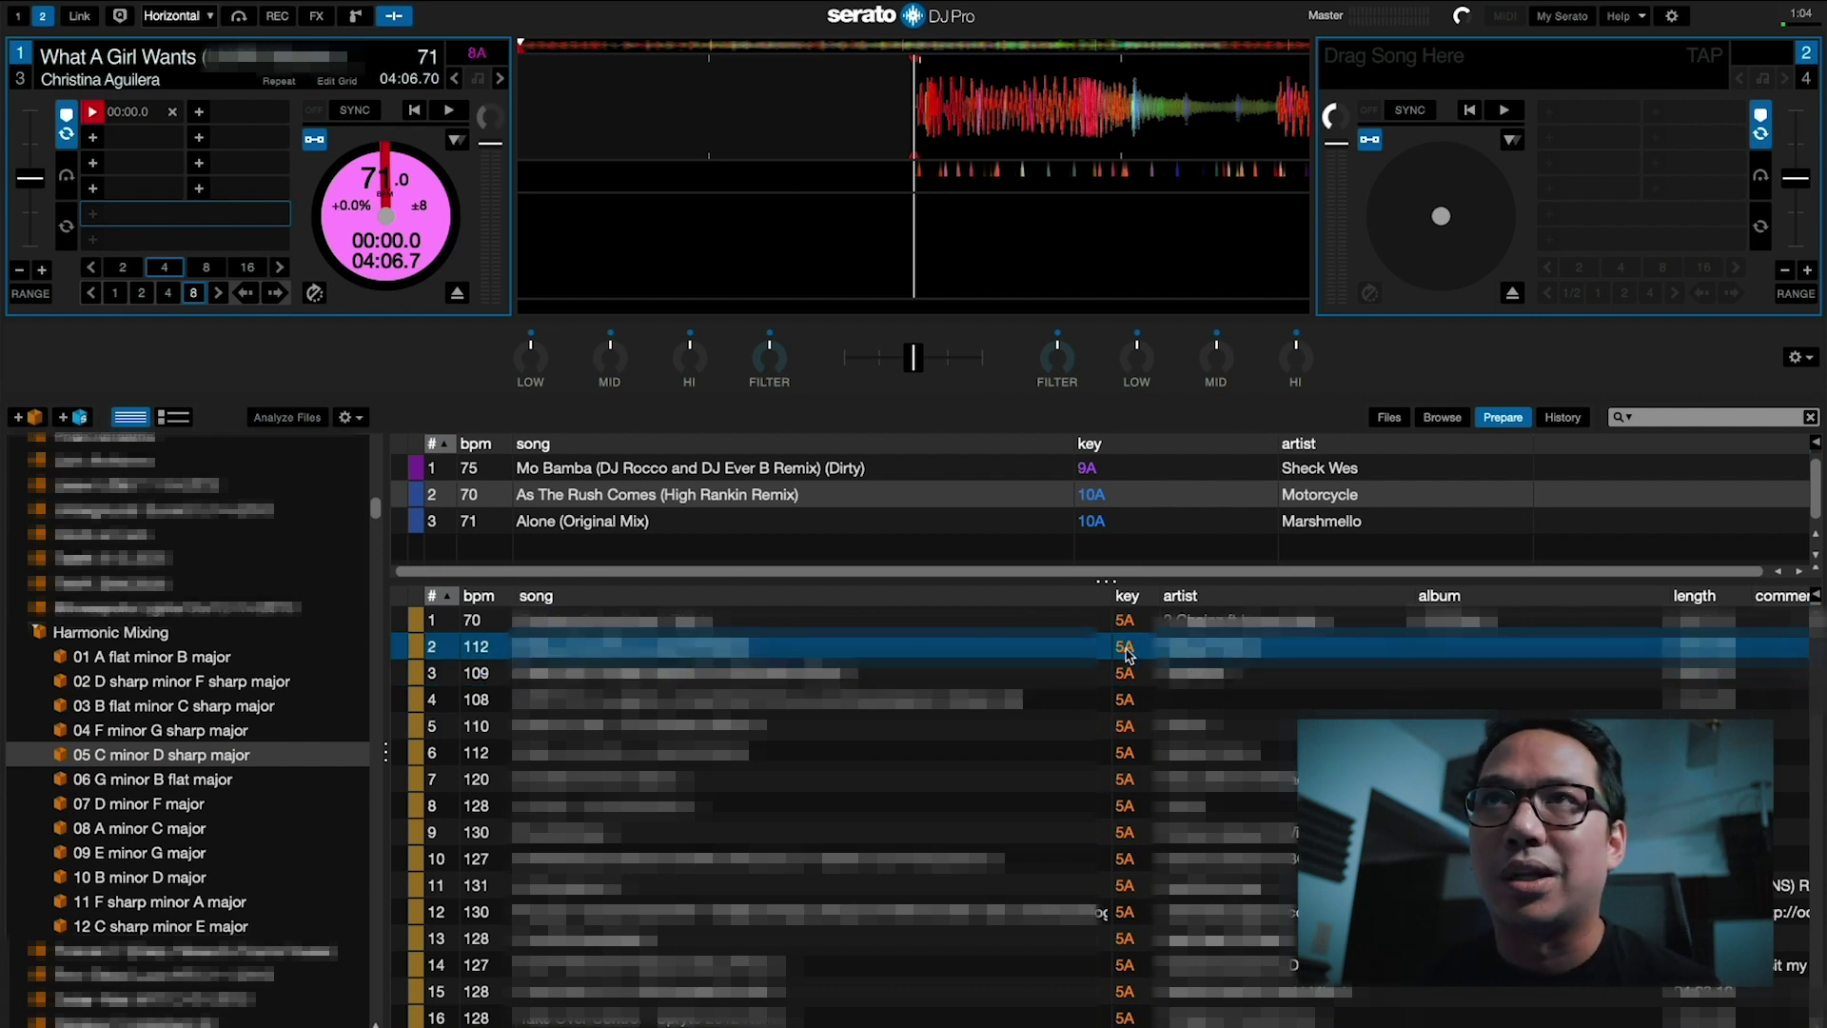
{"action": "left_click", "coordinate": [196, 898]}
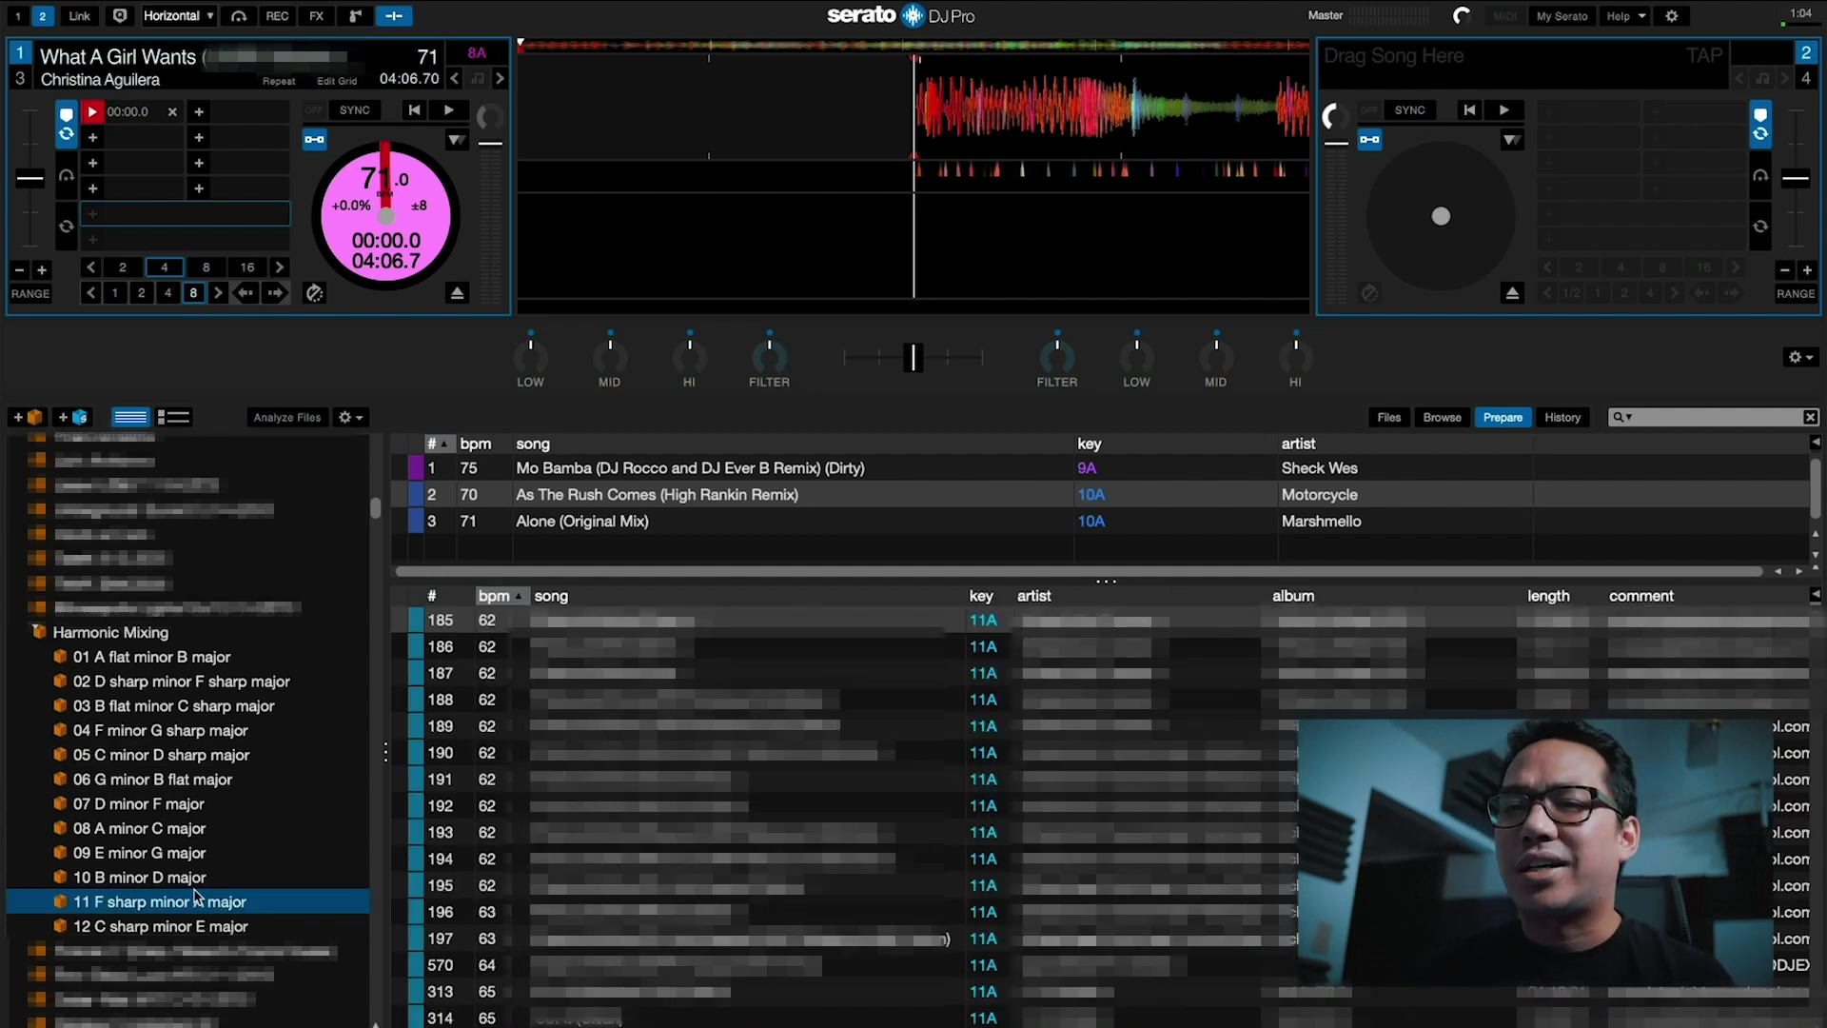
{"action": "left_click", "coordinate": [173, 657]}
{"action": "left_click", "coordinate": [175, 712]}
Cycle through crates 02, 05, 09, 12, 11 and 03, finishing on 01 A flat minor B major
{"action": "left_click", "coordinate": [172, 687]}
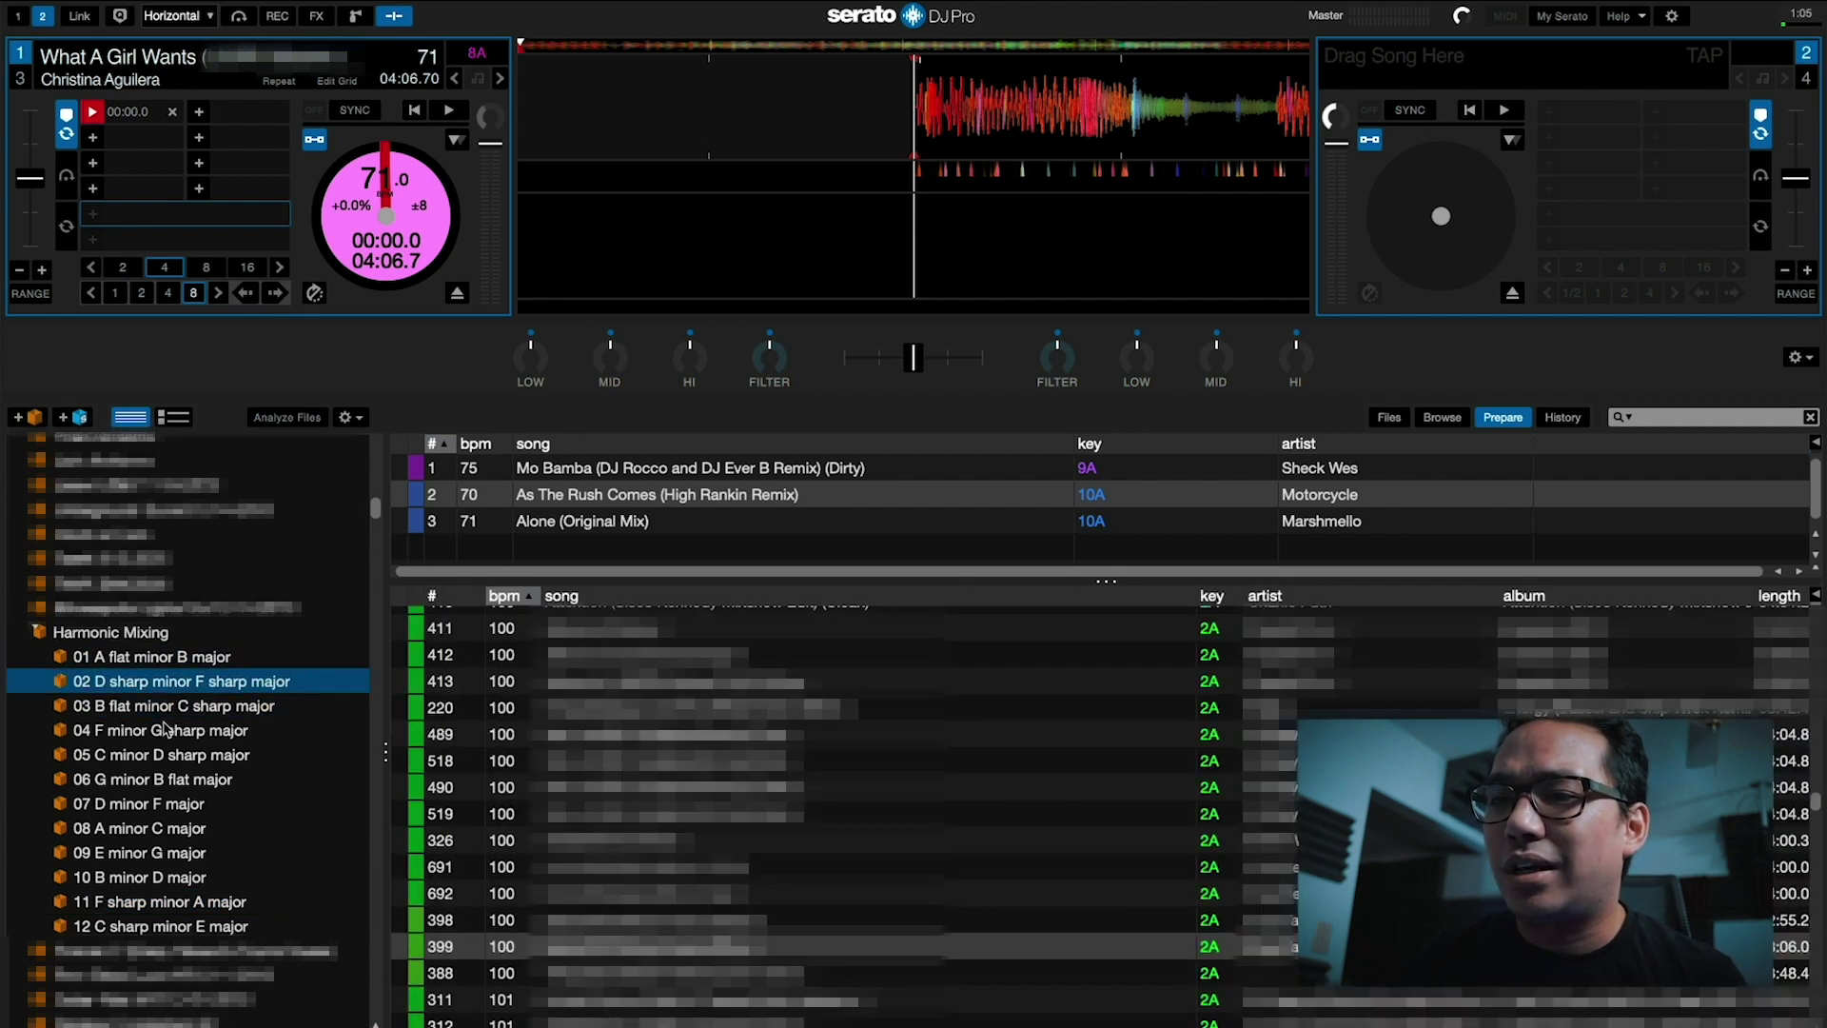
{"action": "left_click", "coordinate": [167, 753]}
{"action": "left_click", "coordinate": [164, 850]}
{"action": "left_click", "coordinate": [152, 921]}
{"action": "left_click", "coordinate": [160, 900]}
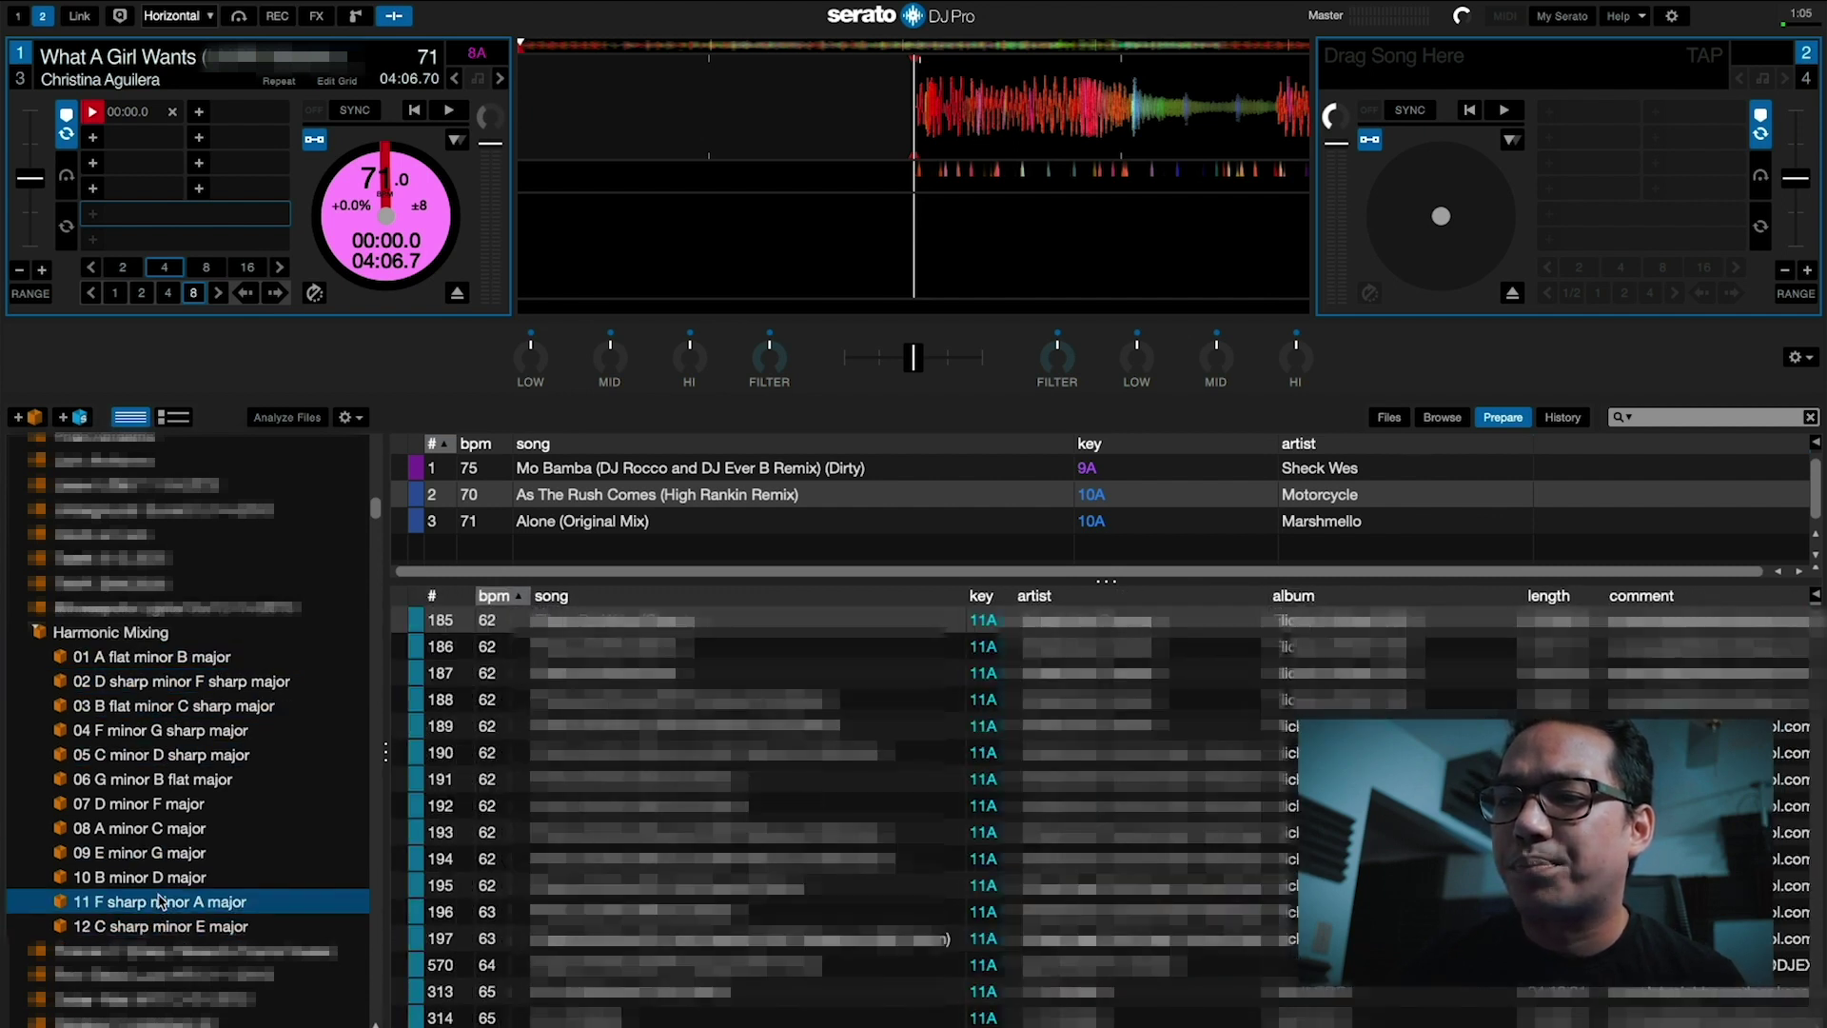
{"action": "left_click", "coordinate": [157, 709]}
{"action": "left_click", "coordinate": [156, 659]}
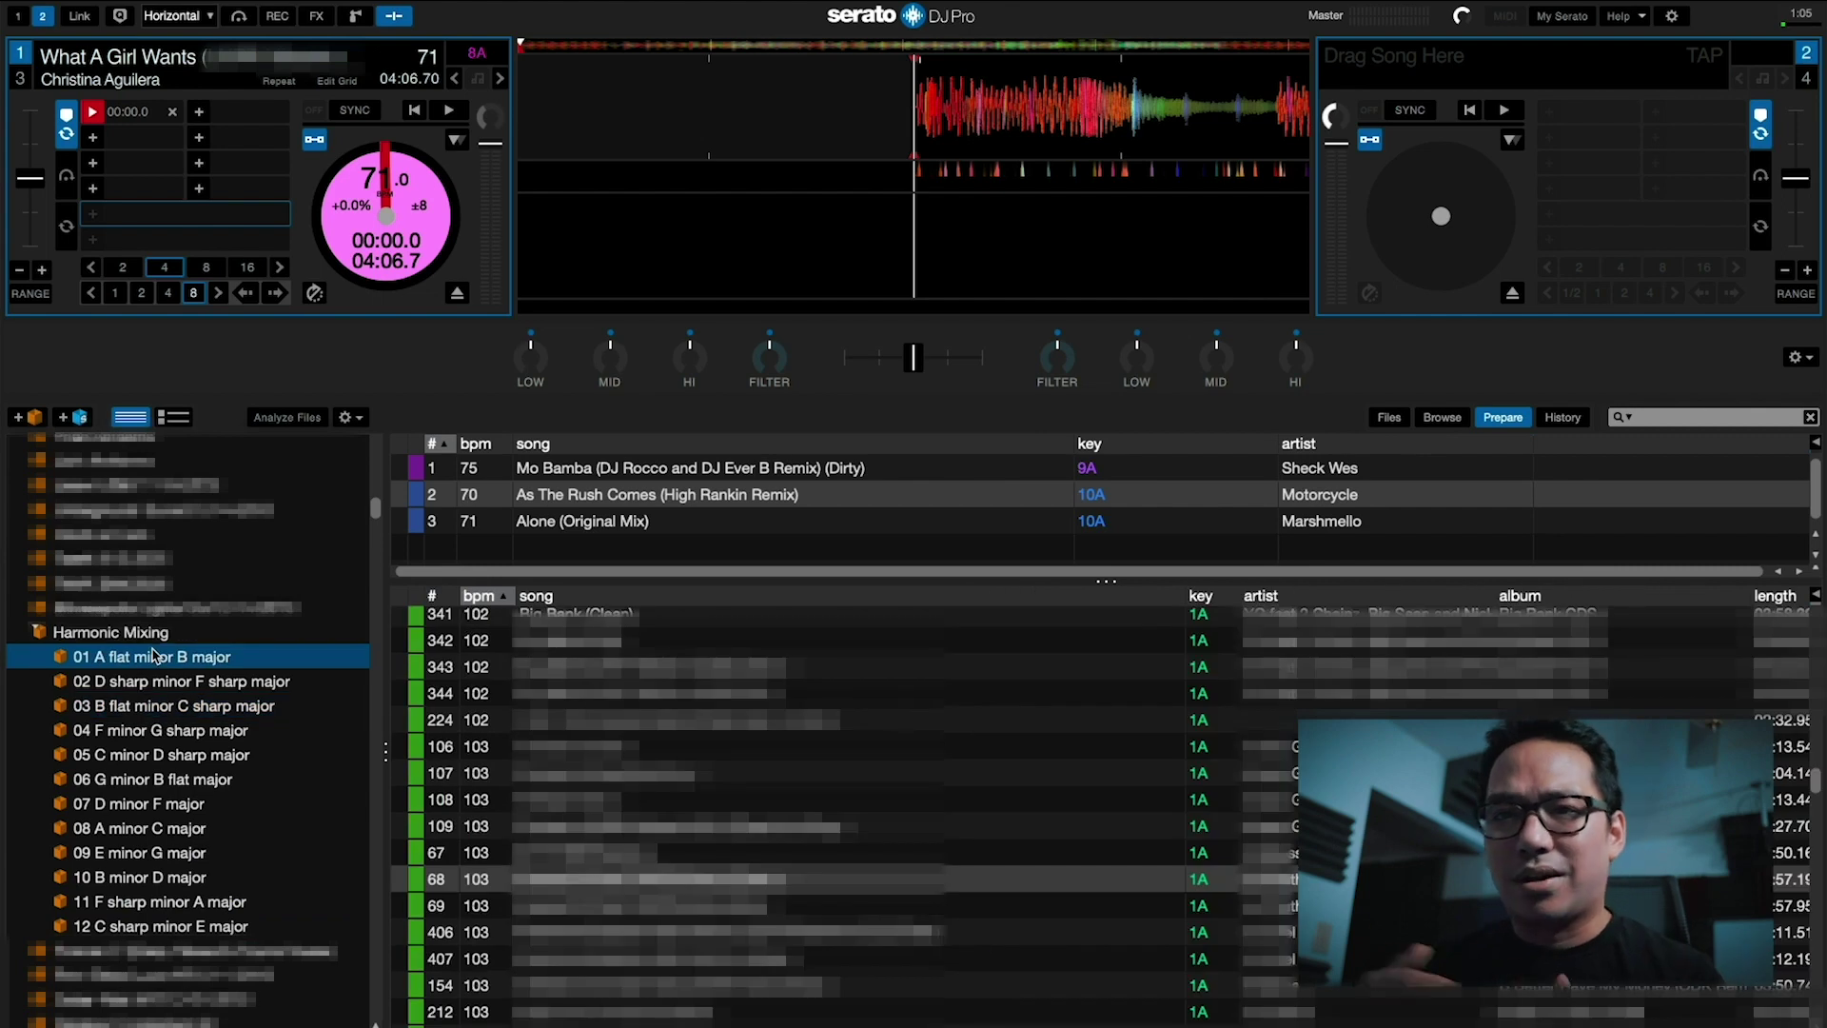